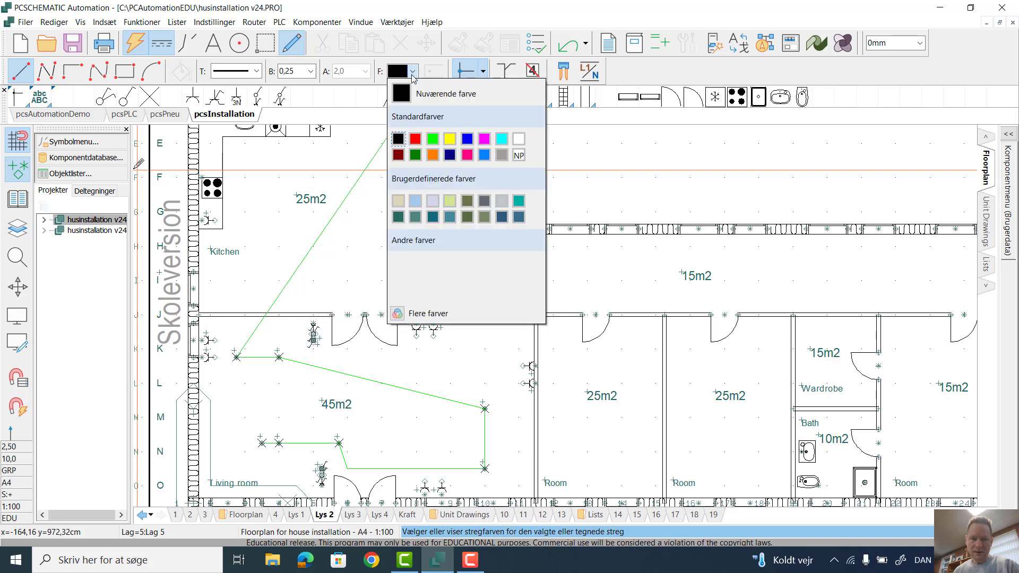
# - Draw green lines in the living room from the upper-left lamp to the nearby switch and from the upper-right lamp to the top-wall socket pair
pyautogui.click(433, 140)
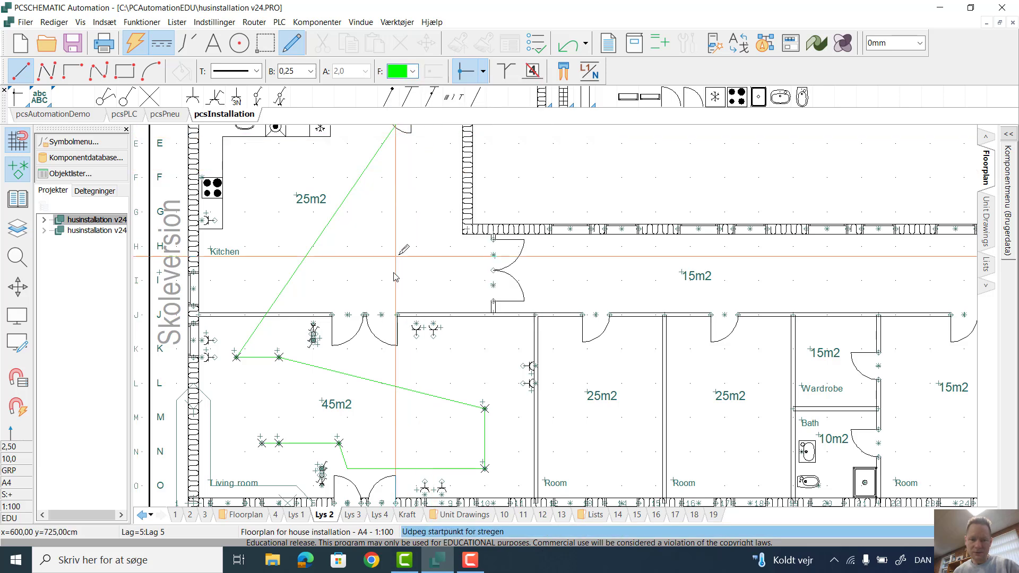
pyautogui.click(280, 358)
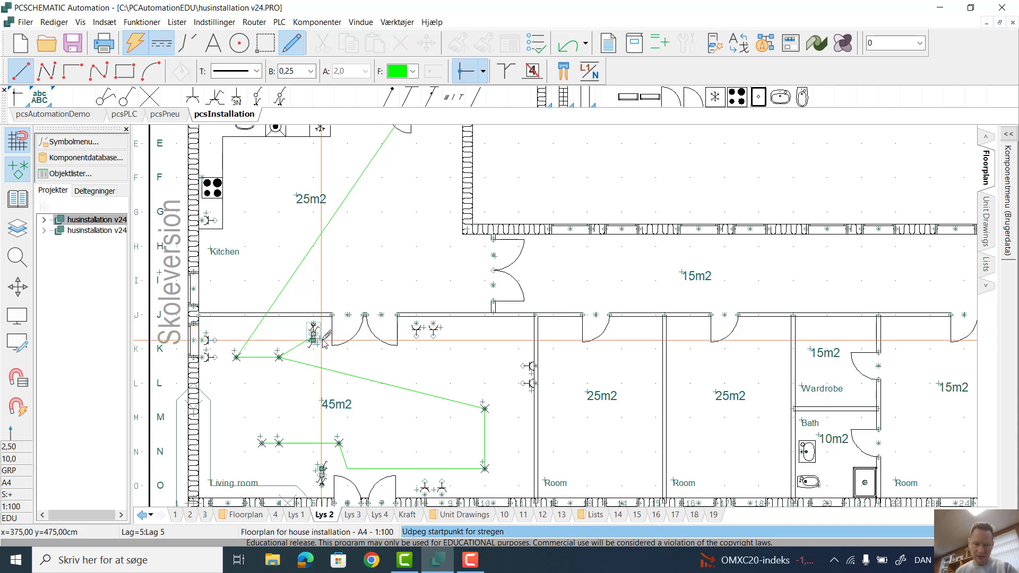
pyautogui.click(472, 398)
pyautogui.click(434, 333)
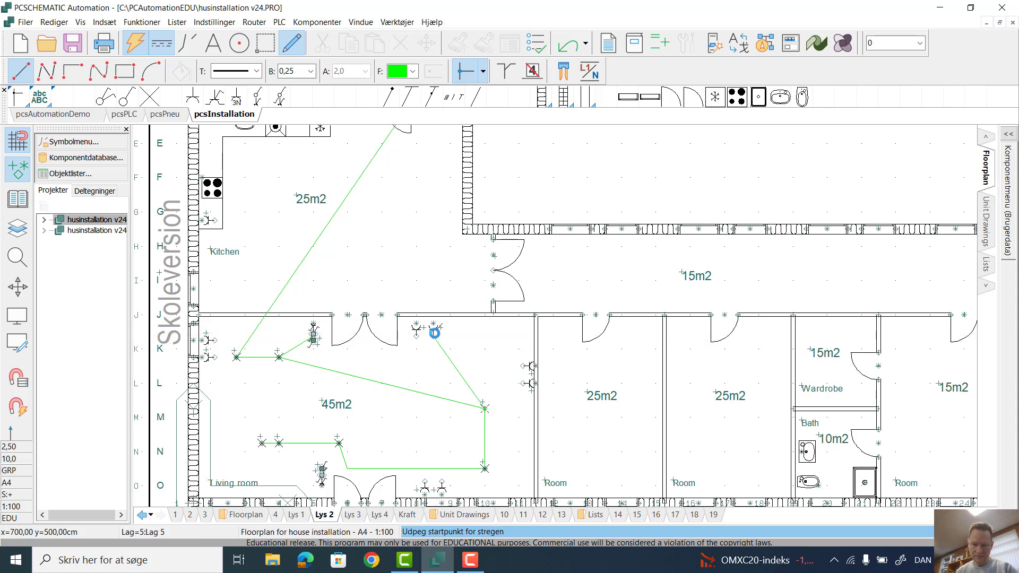
pyautogui.rightClick(434, 338)
pyautogui.click(501, 408)
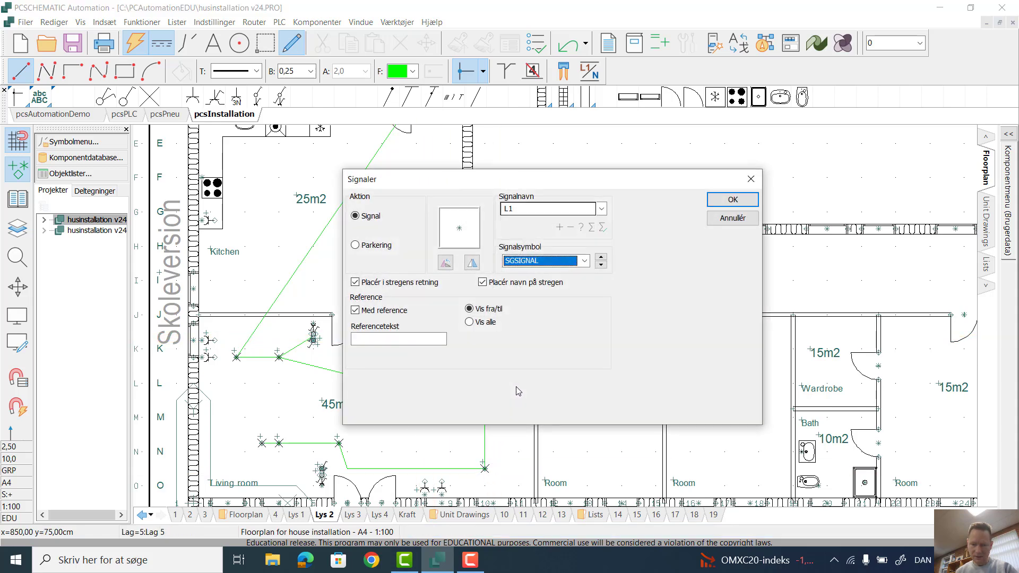
pyautogui.click(751, 181)
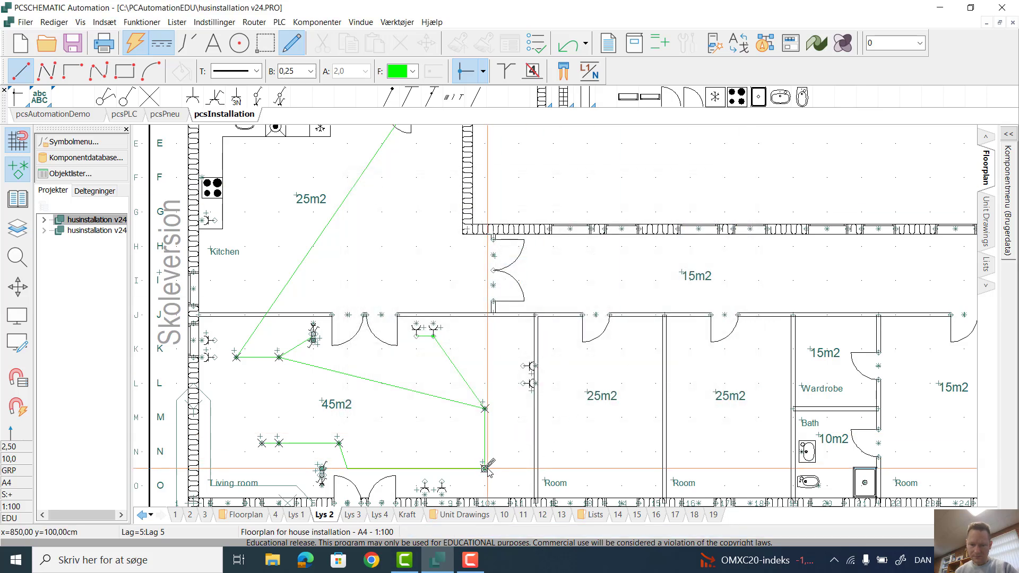
# - Connect the lower-right living room lamp to the socket pair on the right wall, and the upper-left lamp to the kitchen socket
pyautogui.rightClick(527, 381)
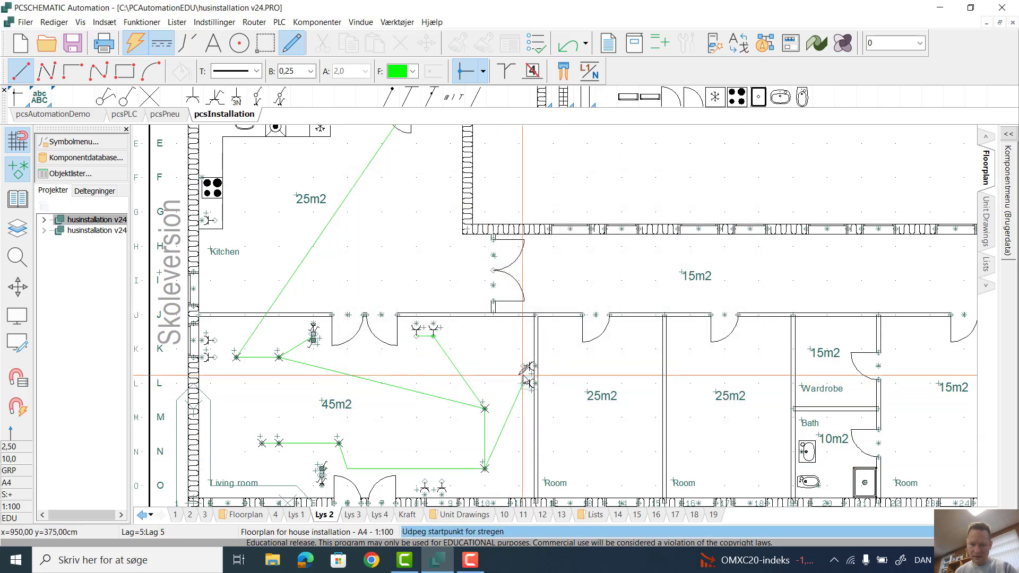
pyautogui.click(523, 366)
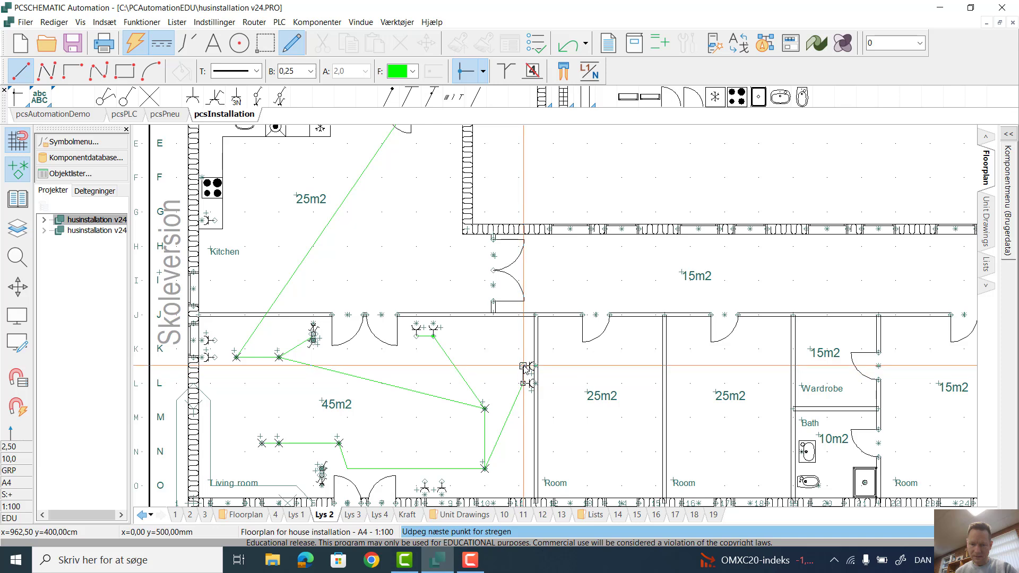
pyautogui.click(236, 357)
pyautogui.click(214, 221)
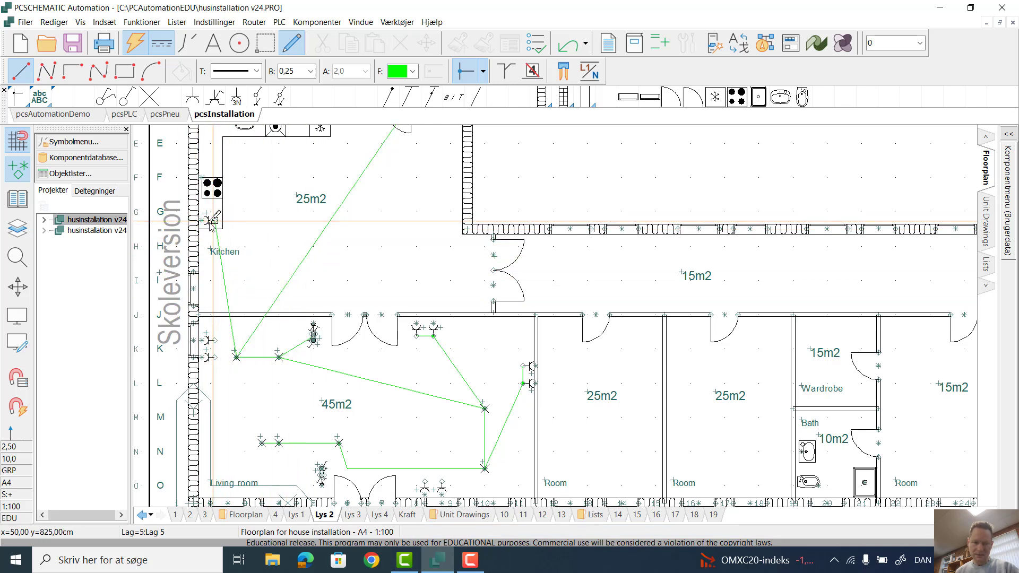
pyautogui.click(223, 240)
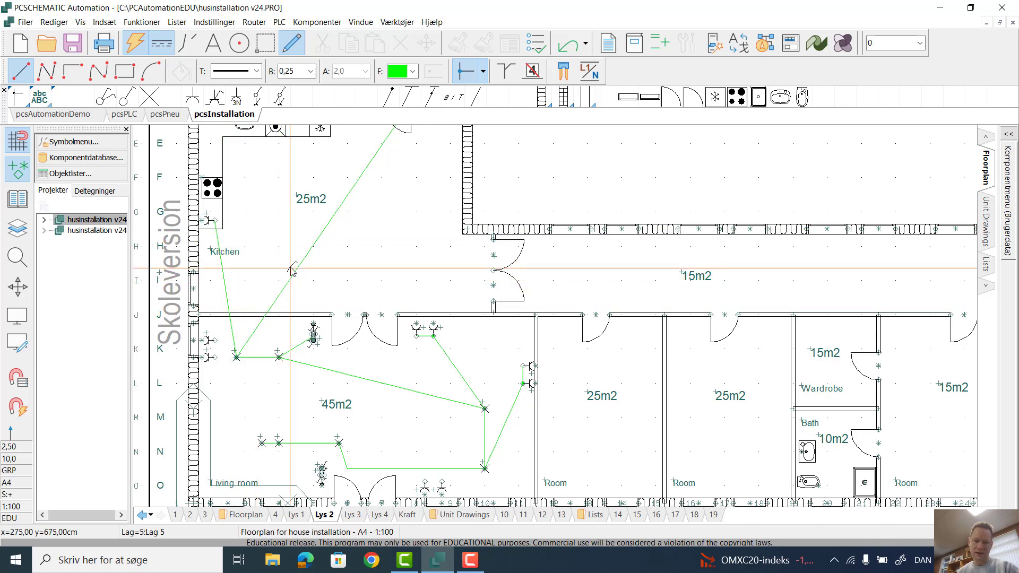
# - Wire the living room's left-wall socket pair to the nearest lamp, and the middle lower lamp to the switch beside the bottom double door
pyautogui.scroll(-3, 261, 324)
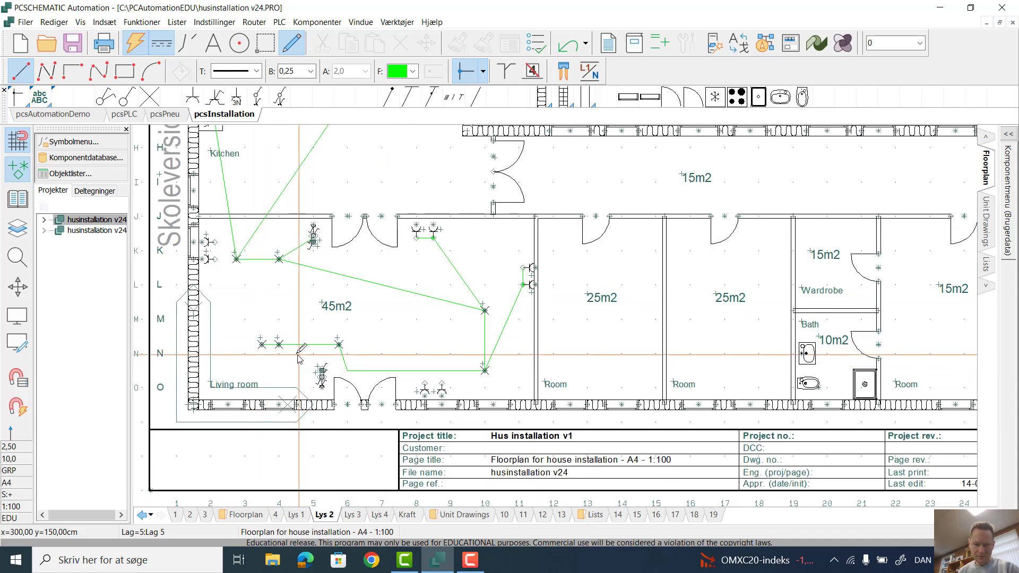
pyautogui.click(240, 259)
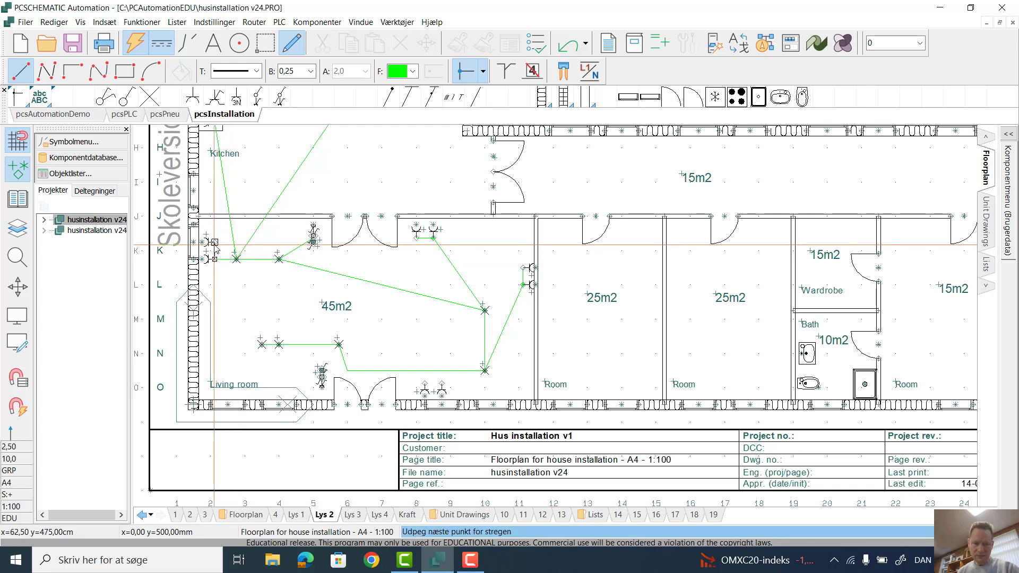
pyautogui.click(279, 342)
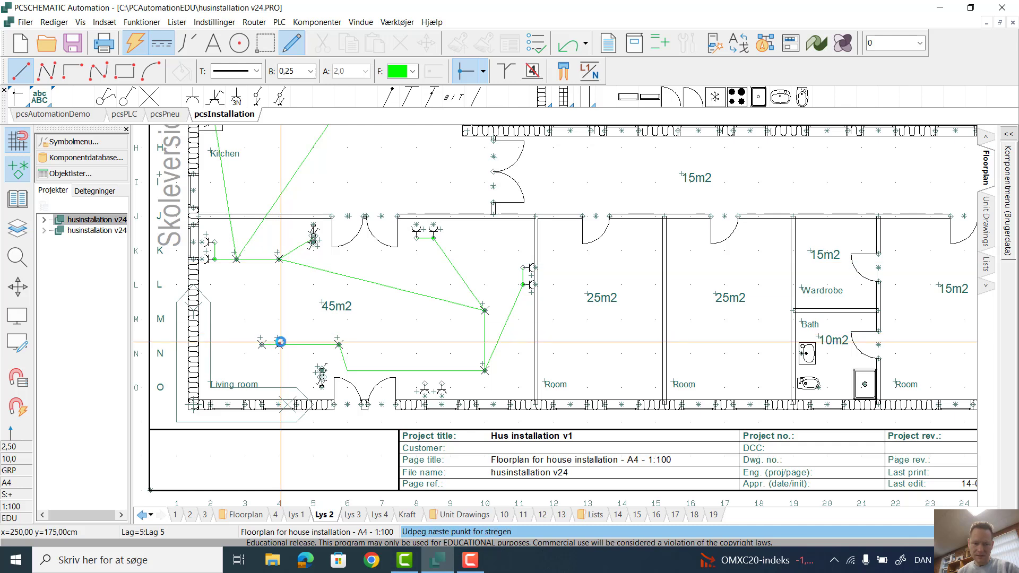
# - Connect the lower-right living room lamp to the two sockets on the bottom wall beside the double door
pyautogui.click(485, 370)
pyautogui.click(442, 381)
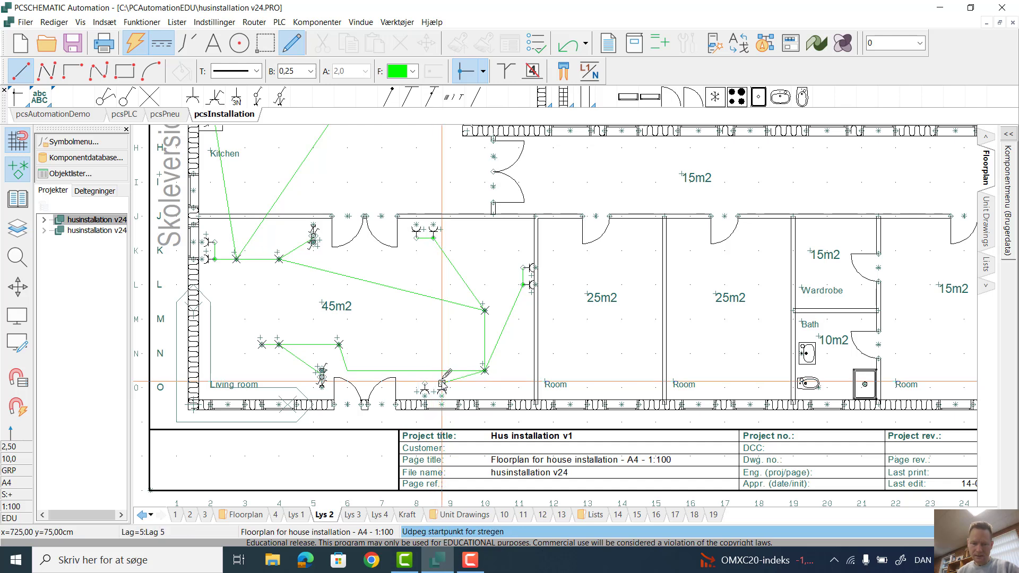
pyautogui.click(442, 382)
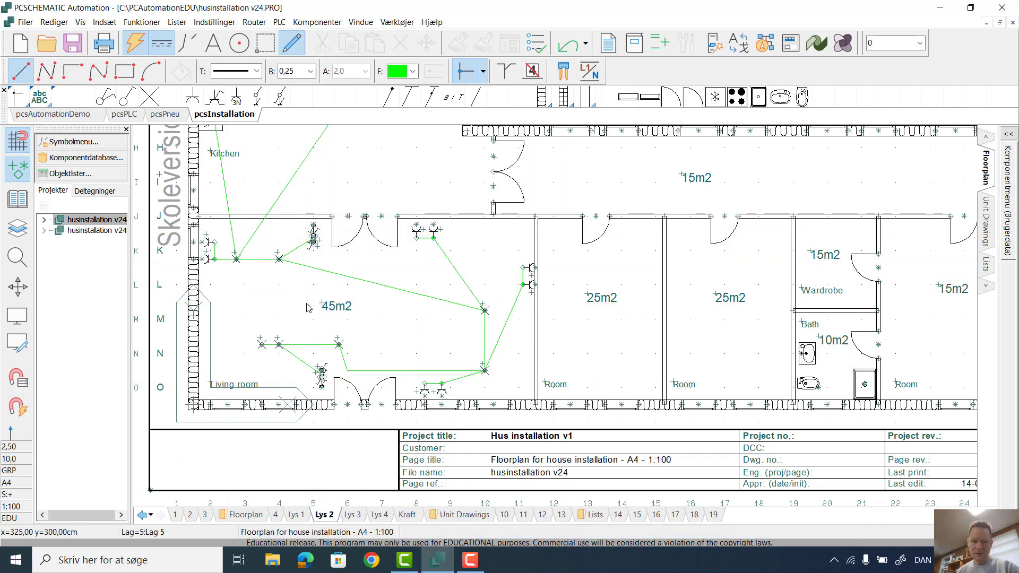
pyautogui.scroll(2, 309, 306)
pyautogui.scroll(-1, 309, 306)
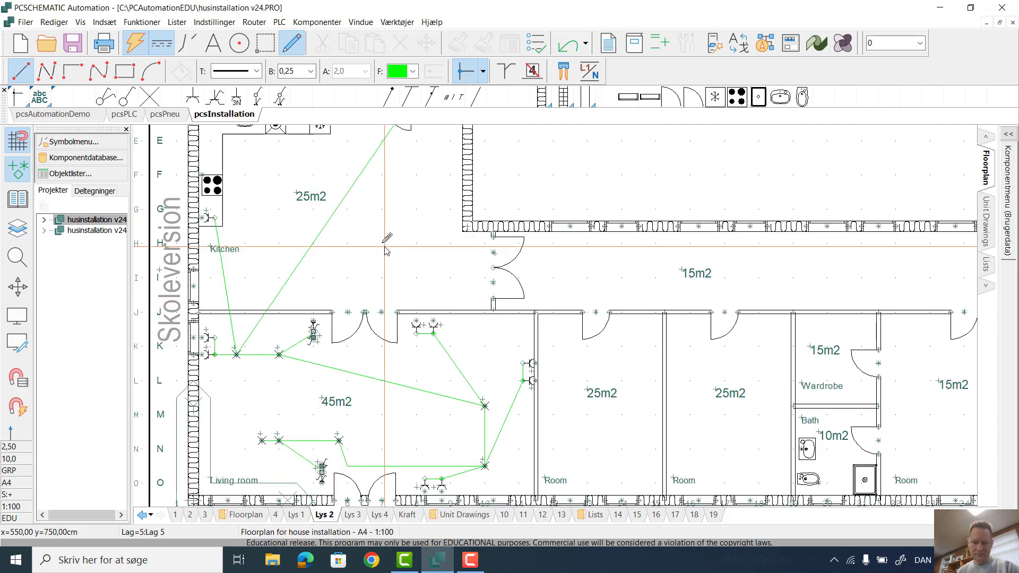
pyautogui.click(467, 561)
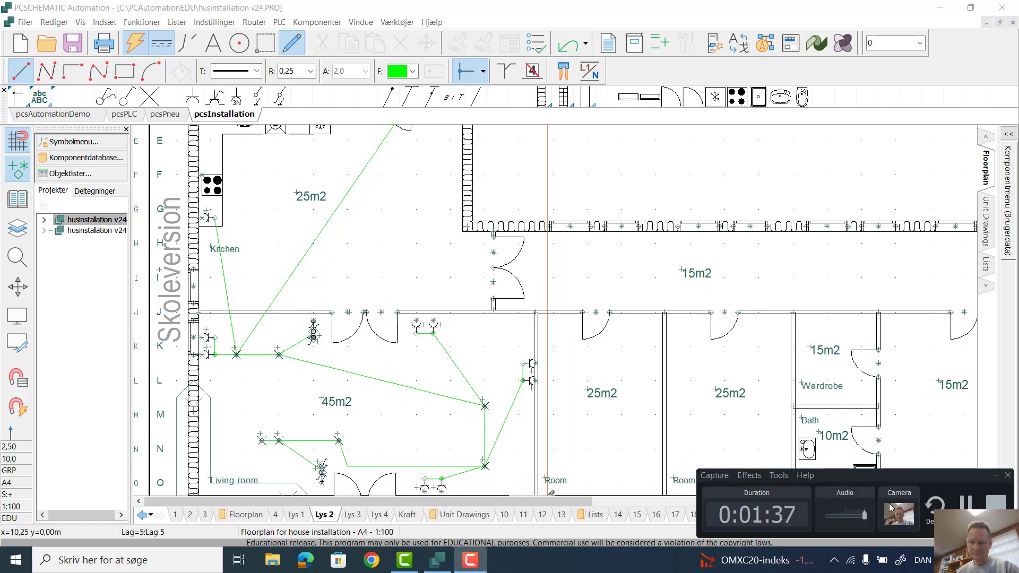
pyautogui.click(373, 389)
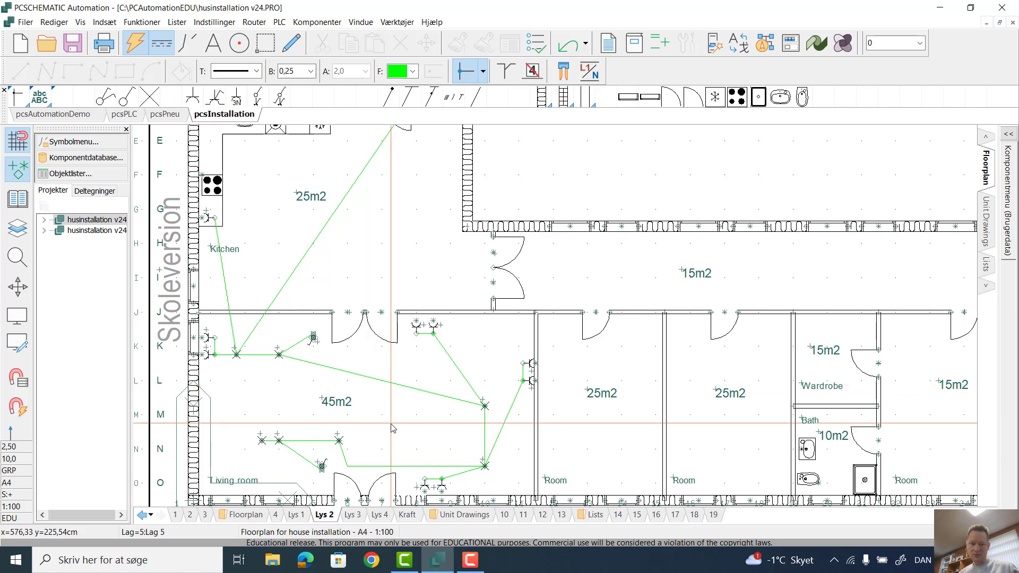
# - Go to page Lys 3 and set the straight-line colour to blue
pyautogui.click(350, 514)
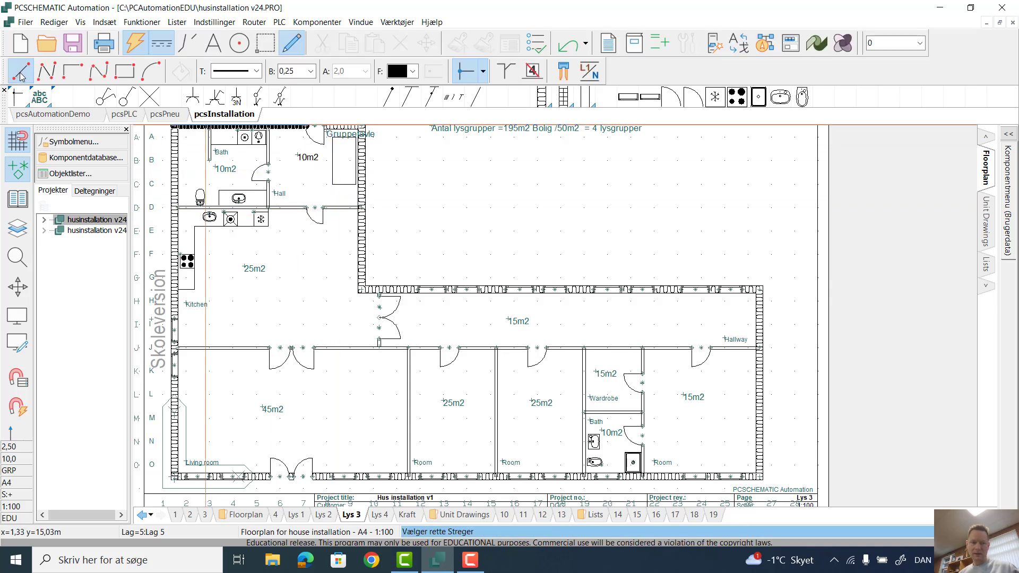
pyautogui.click(412, 71)
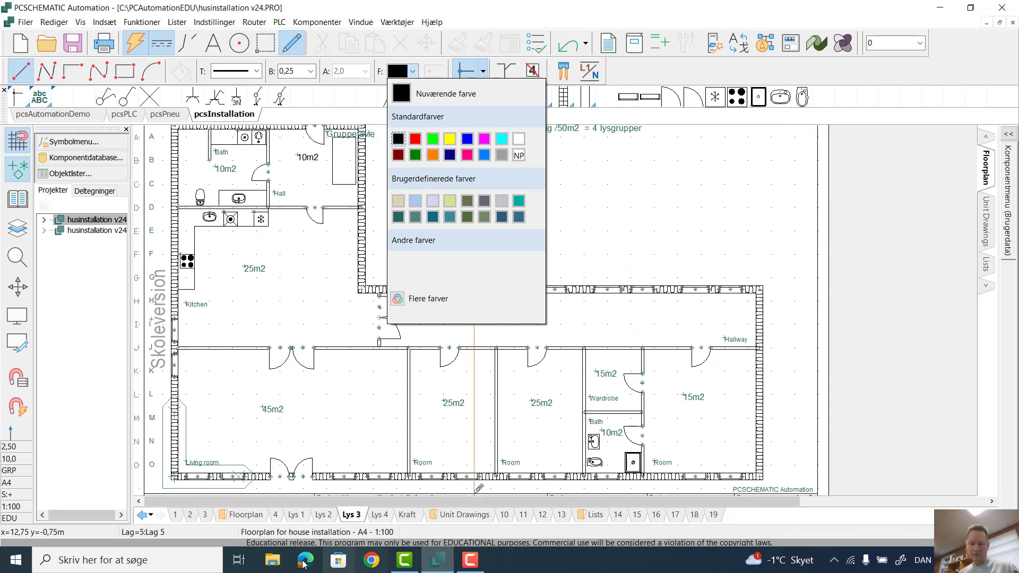
pyautogui.click(321, 515)
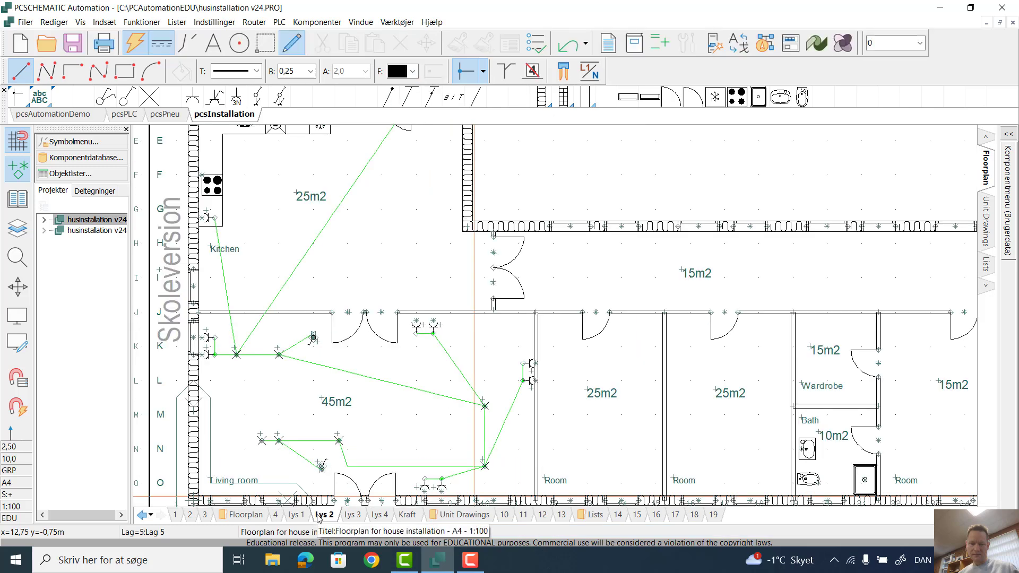
pyautogui.click(350, 515)
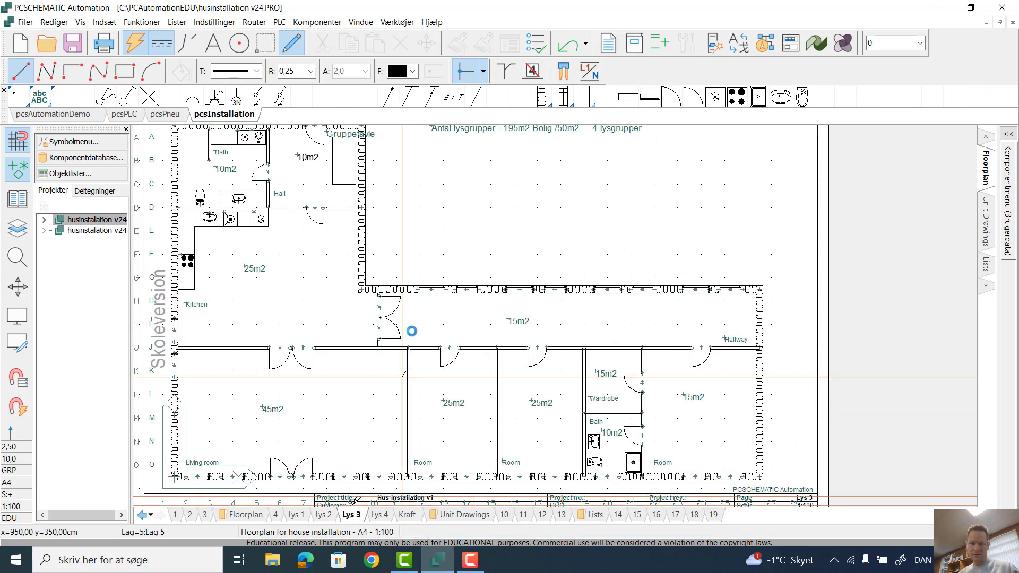
pyautogui.click(413, 71)
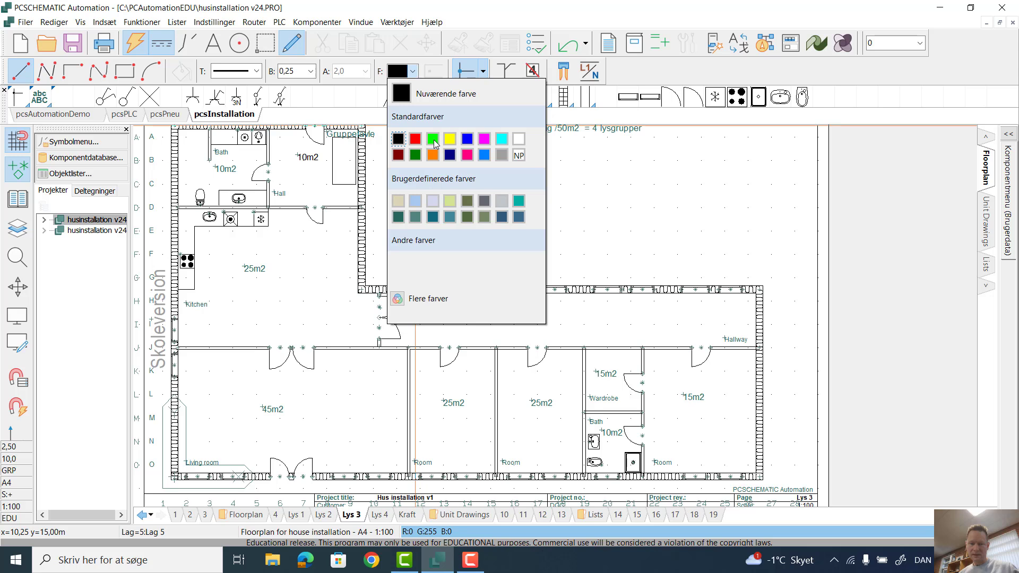
pyautogui.click(466, 139)
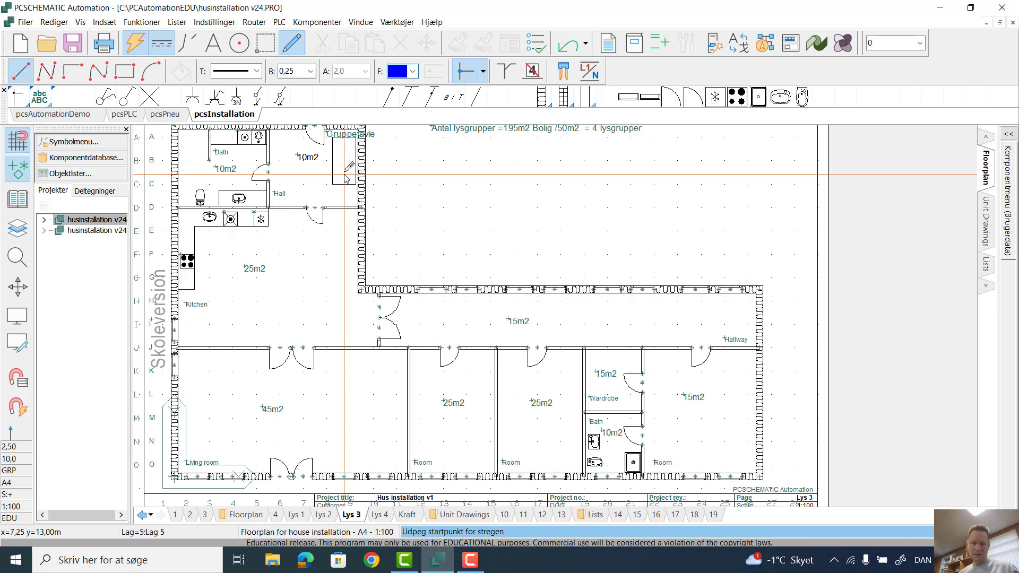
# - Pick the cross-shaped lamp symbol for placement on Lys 3 and set its scale to 0.50
pyautogui.click(152, 101)
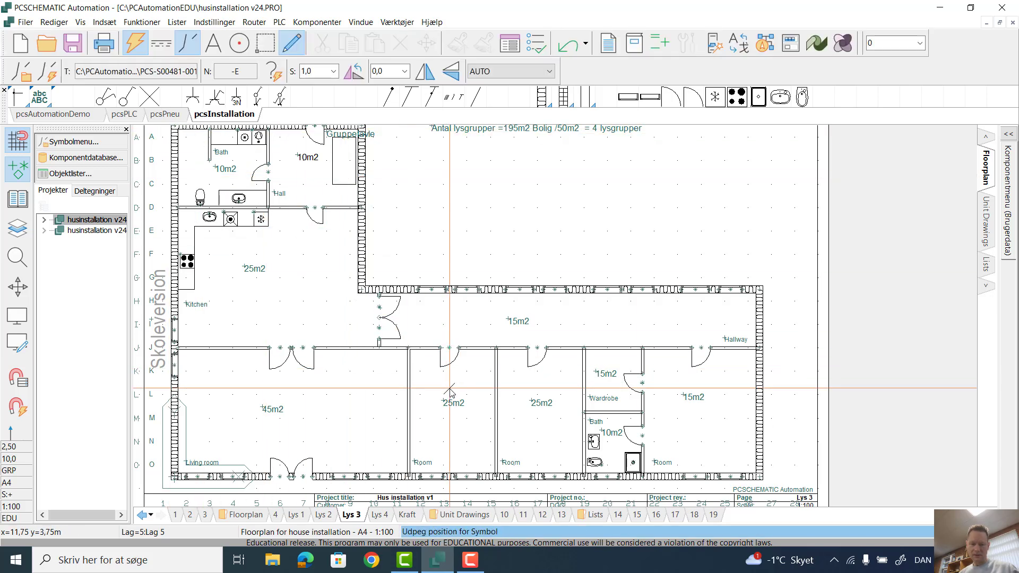
pyautogui.scroll(2, 443, 395)
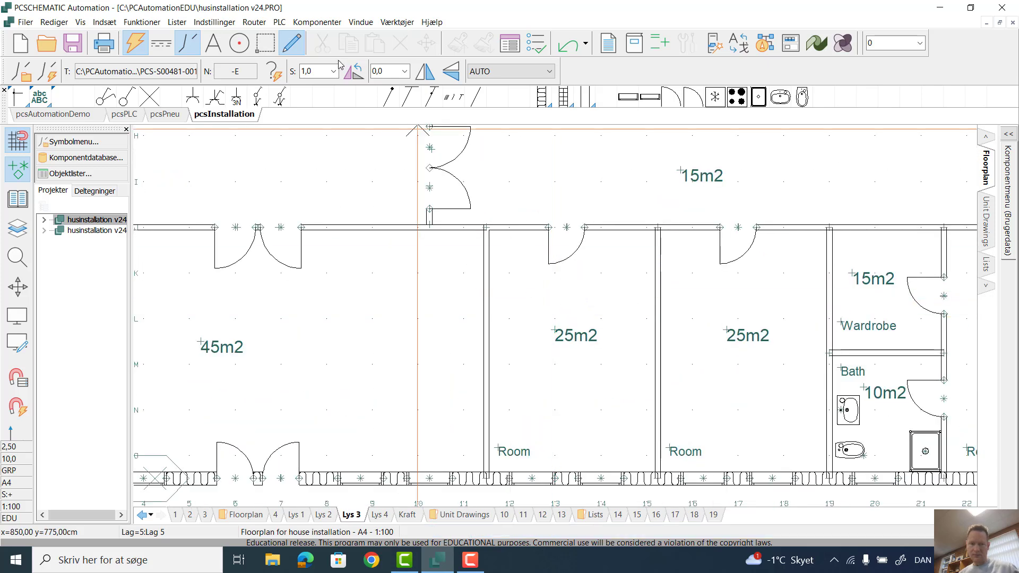
pyautogui.click(322, 105)
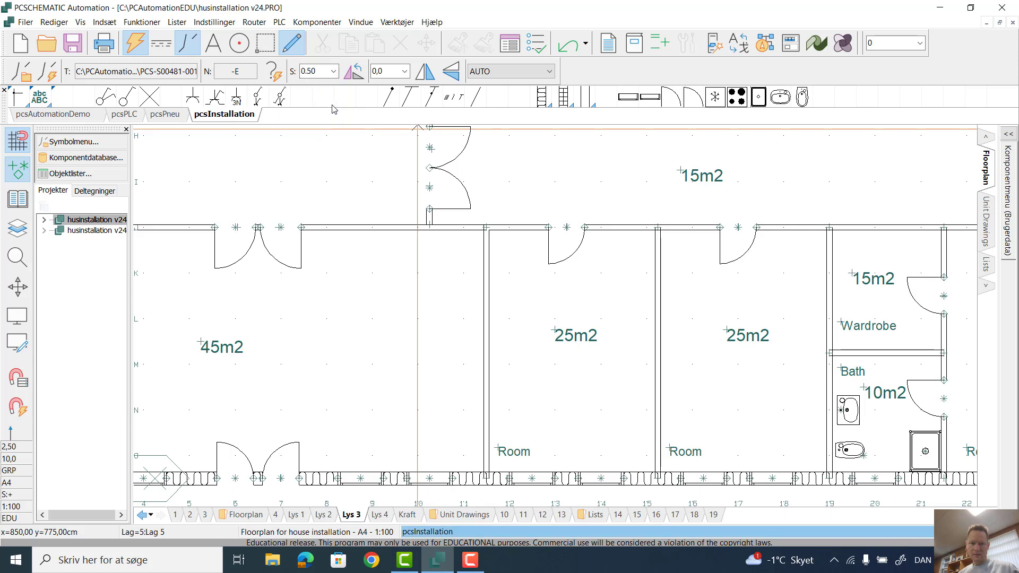
pyautogui.click(151, 97)
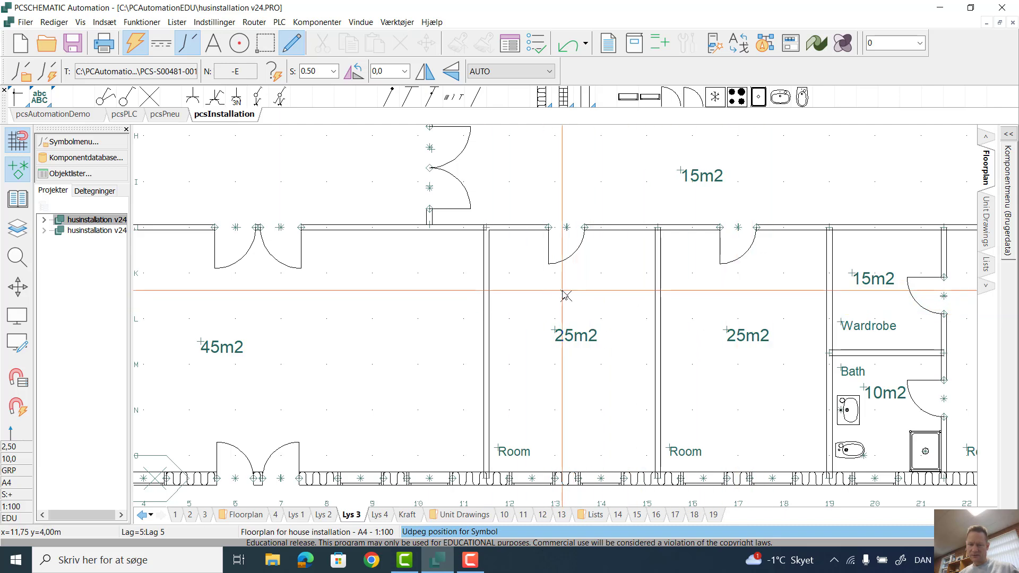
# - Place two lamp symbols, one above the other, in the first 25 m2 room beside the living room, accepting the component data for each
pyautogui.click(591, 377)
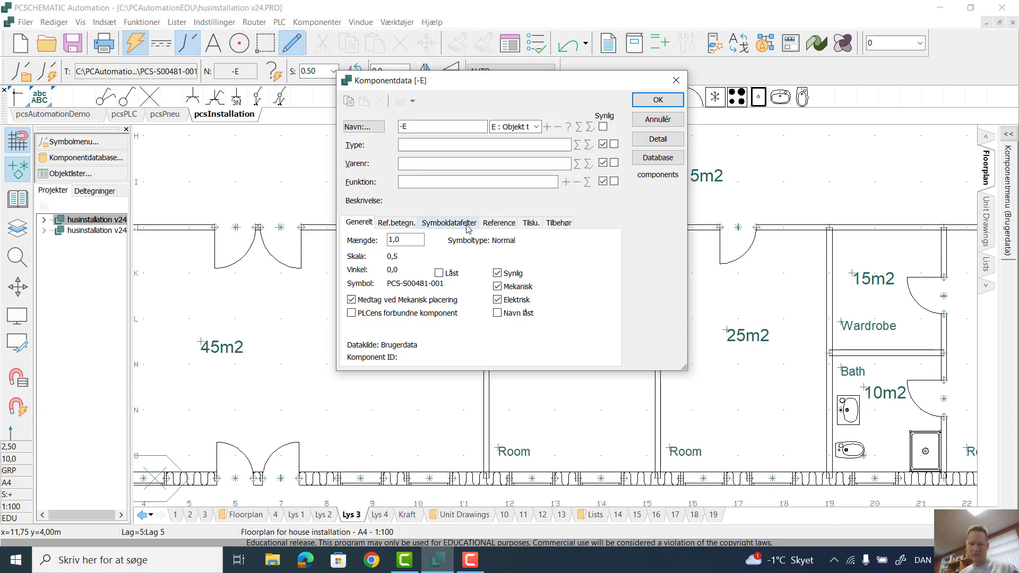
pyautogui.click(534, 223)
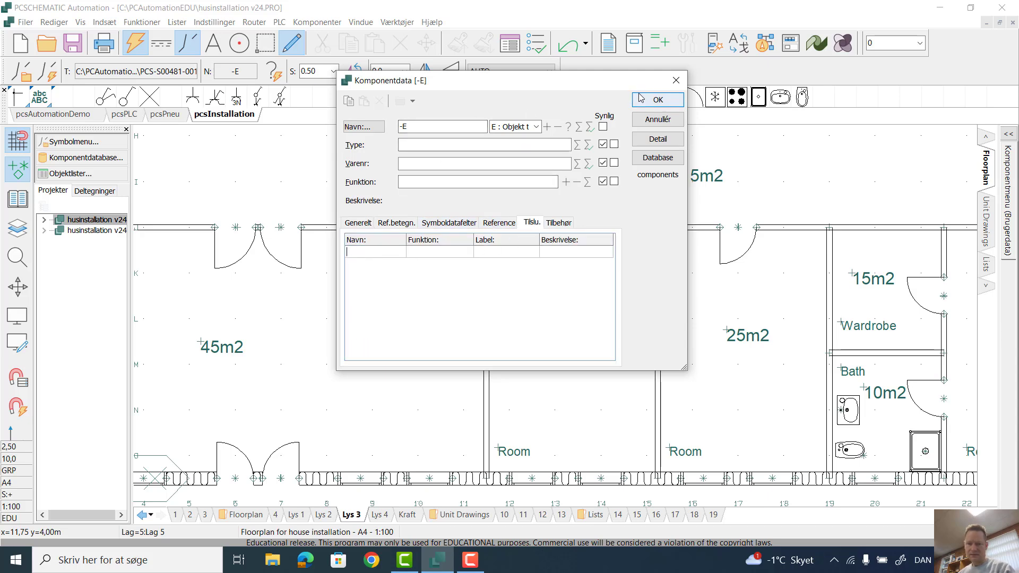
pyautogui.click(656, 100)
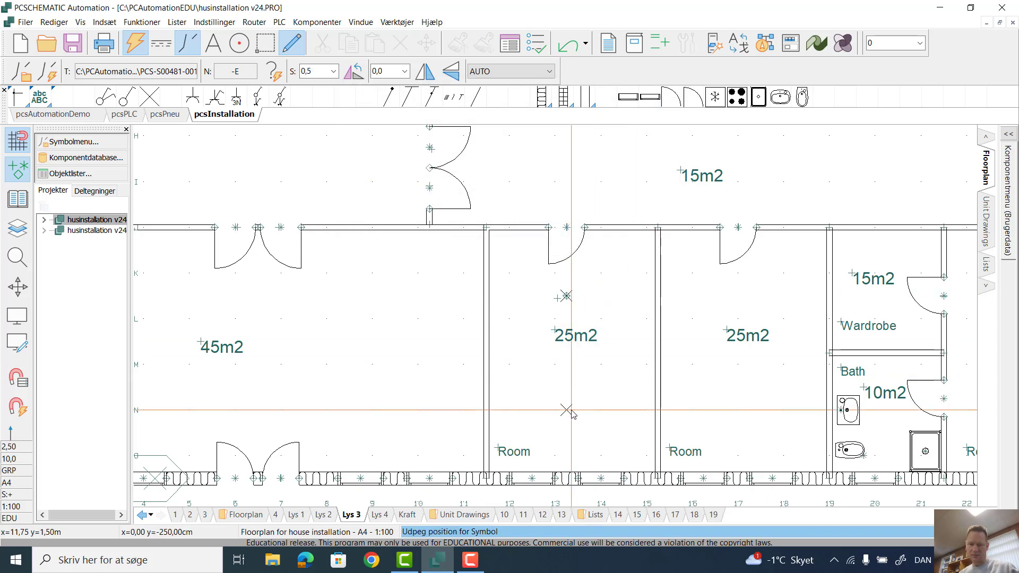
pyautogui.click(604, 330)
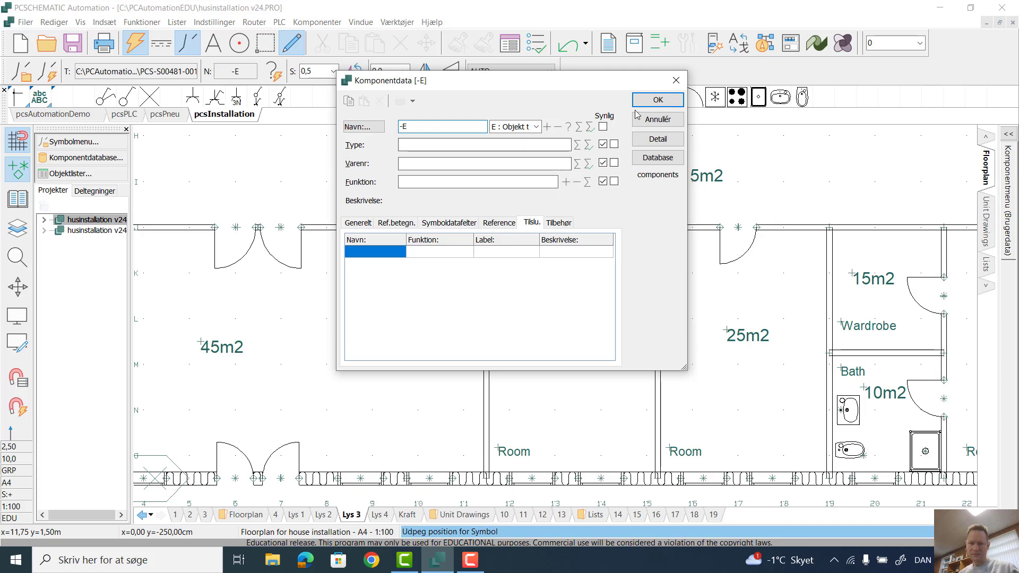
pyautogui.click(665, 102)
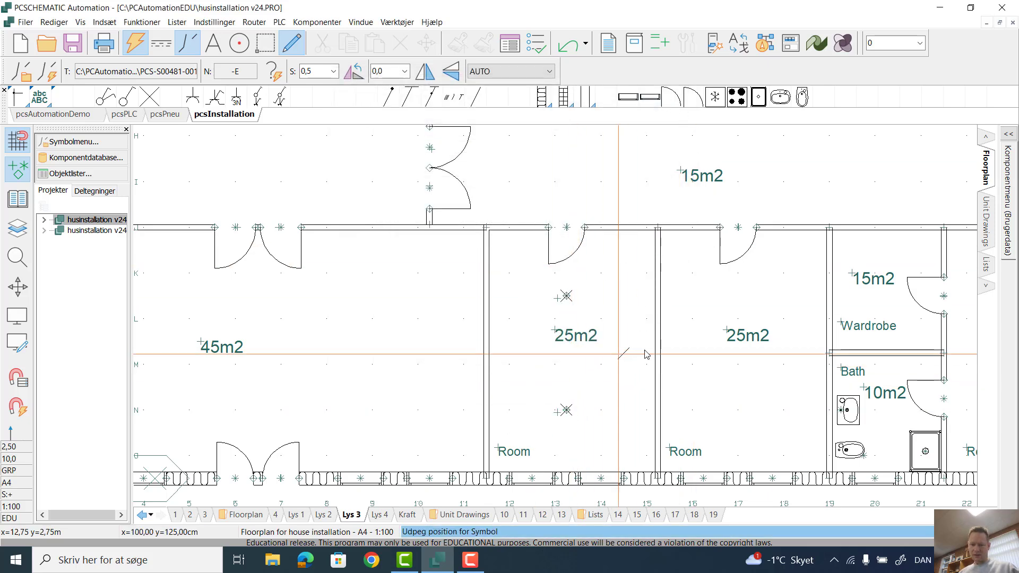
# - Place two lamp symbols in the second 25 m2 room, level with those in the adjacent room, accepting their component data
pyautogui.click(752, 299)
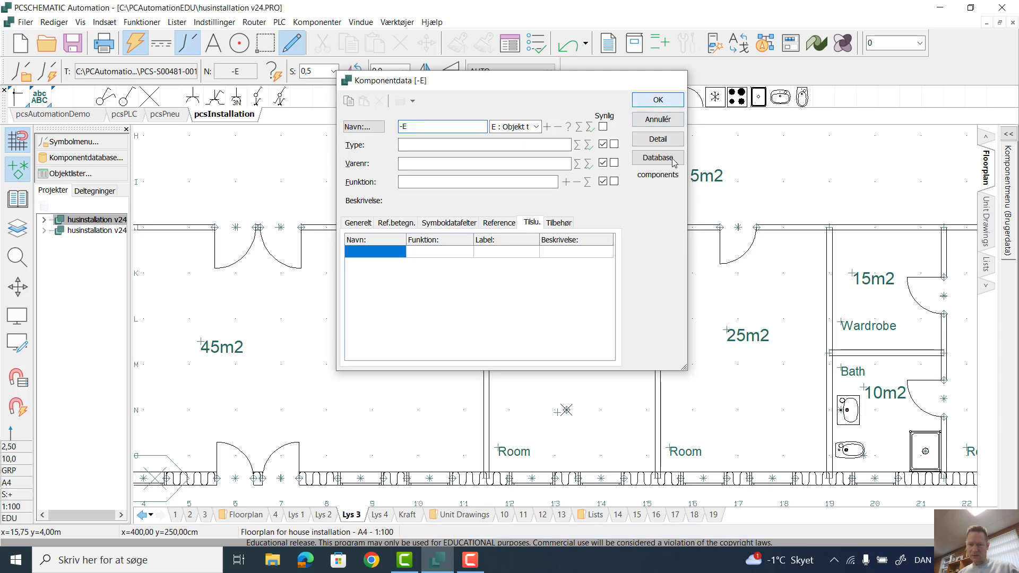
pyautogui.click(658, 100)
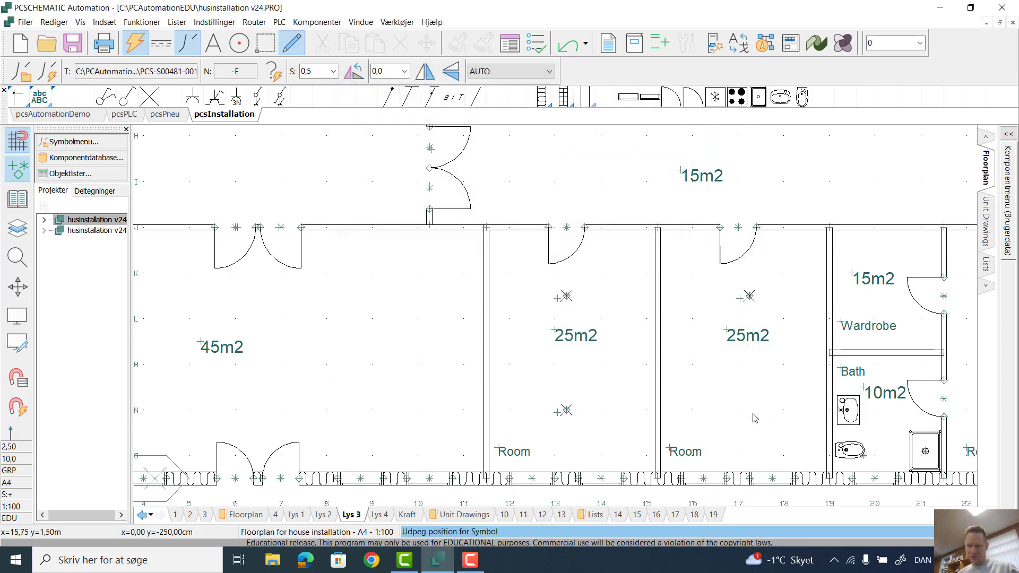
pyautogui.click(753, 415)
pyautogui.click(653, 102)
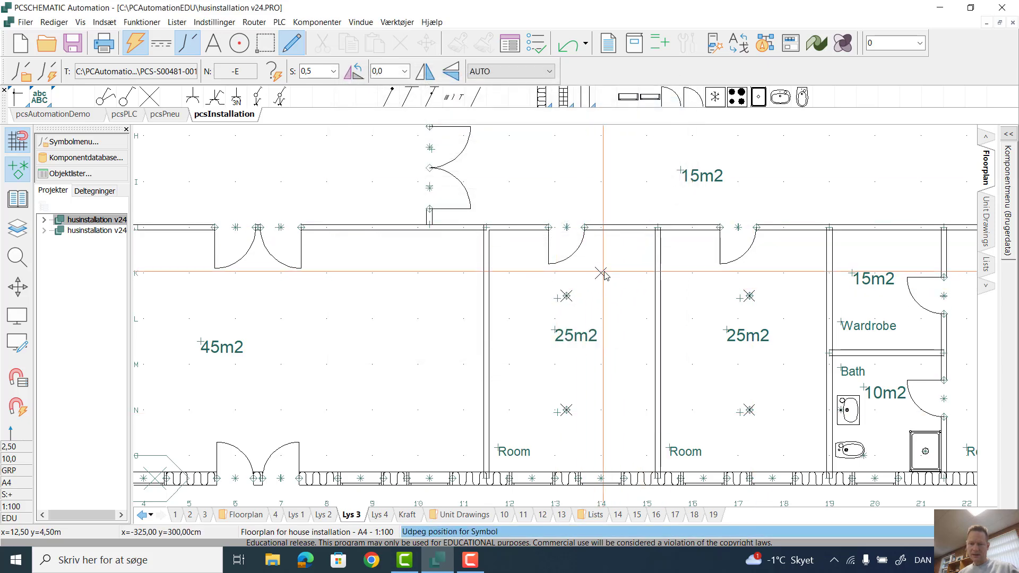
# - Place the combined switch-and-socket symbol, rotated 180°, beside the door of the first 25 m2 room, with its component name hidden
pyautogui.rightClick(621, 270)
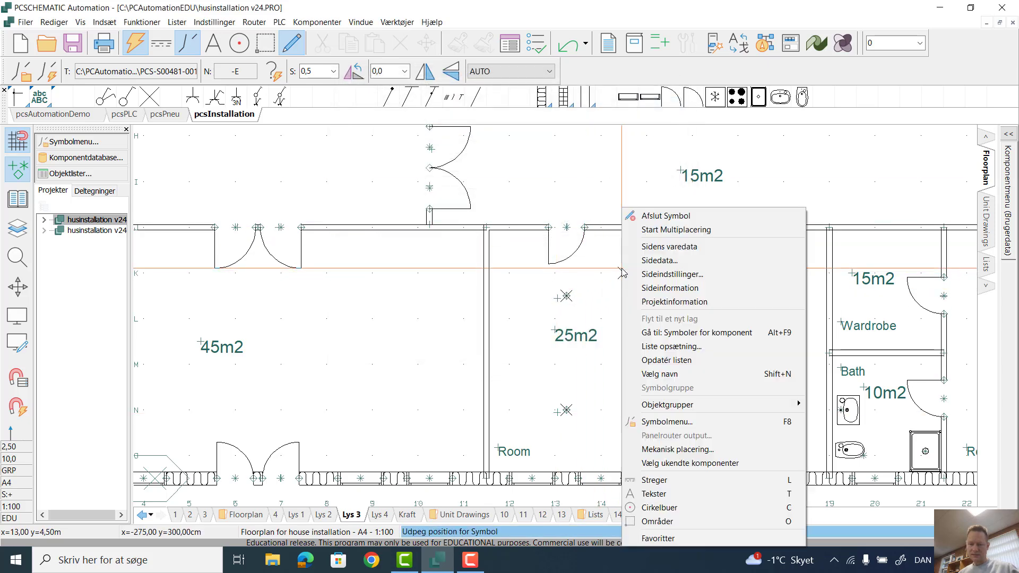
pyautogui.click(682, 218)
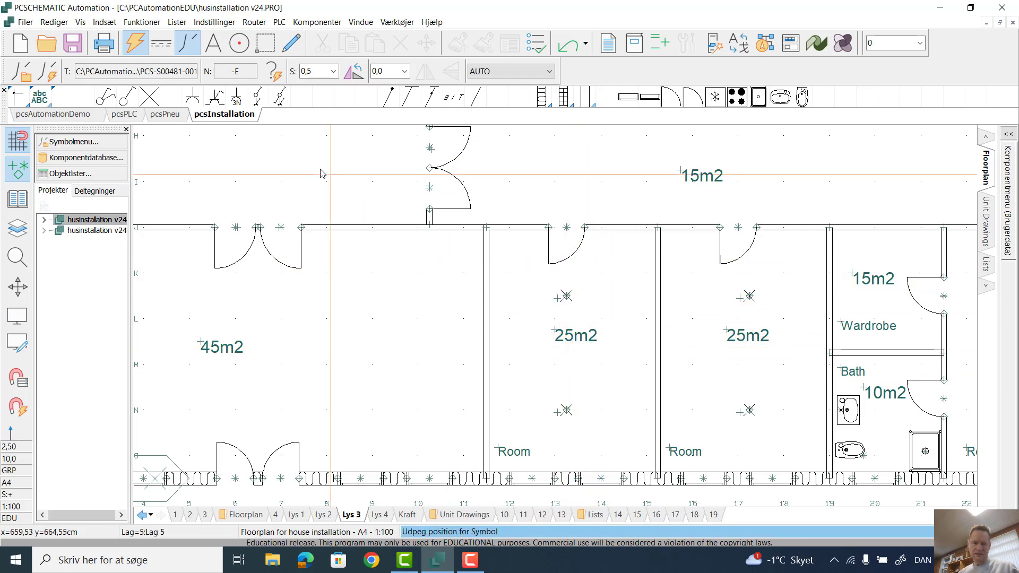
pyautogui.click(258, 98)
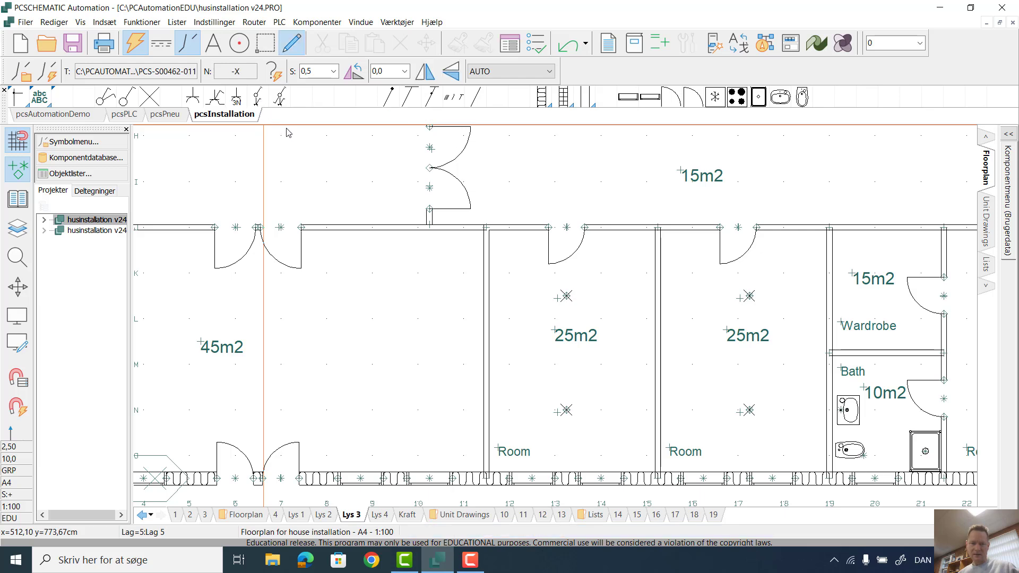
pyautogui.rightClick(525, 314)
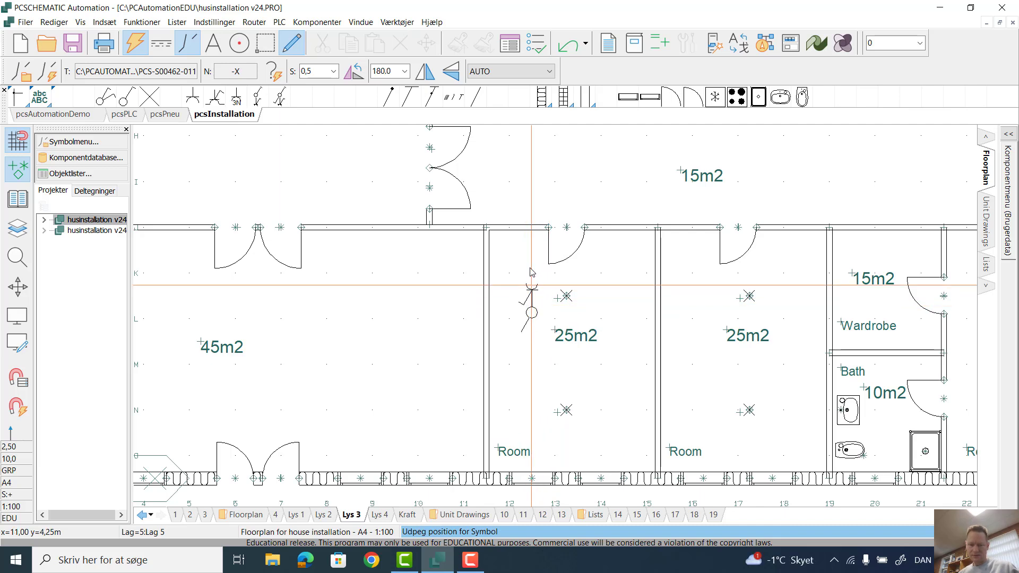
pyautogui.click(538, 242)
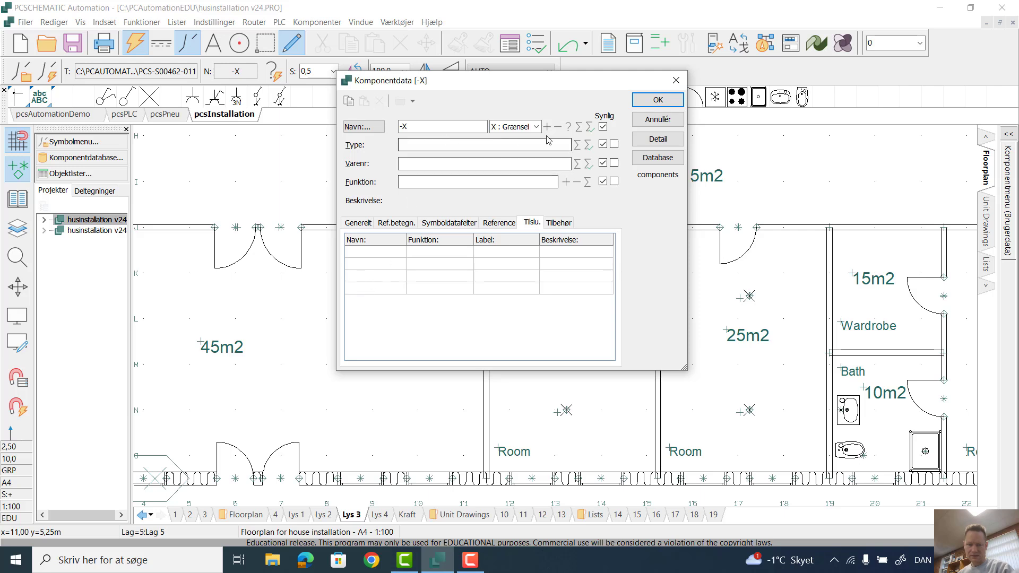
pyautogui.click(652, 102)
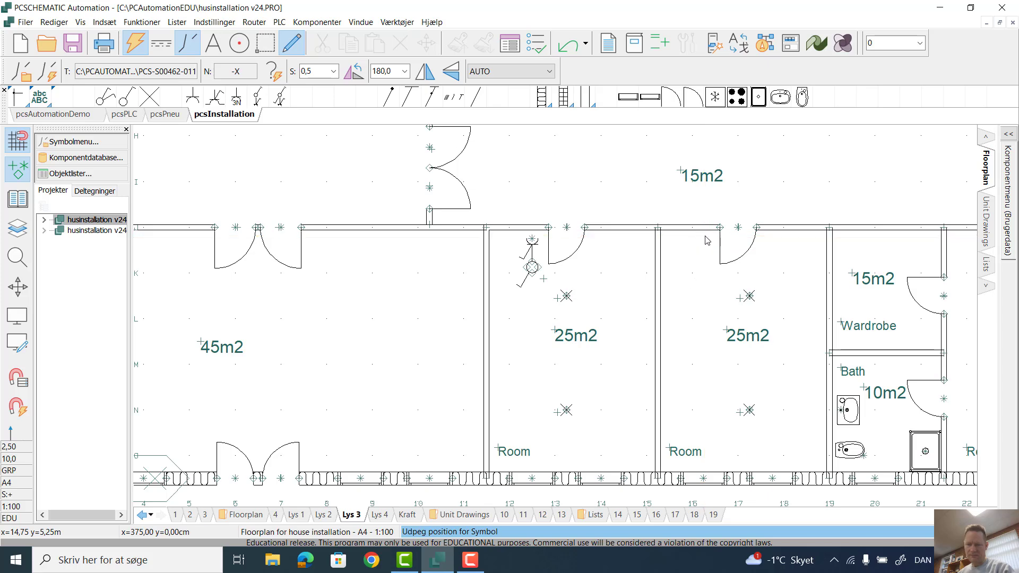
# - Place the same switch-and-socket symbol beside the door of the second 25 m2 room, accept its component data and end placement
pyautogui.click(700, 237)
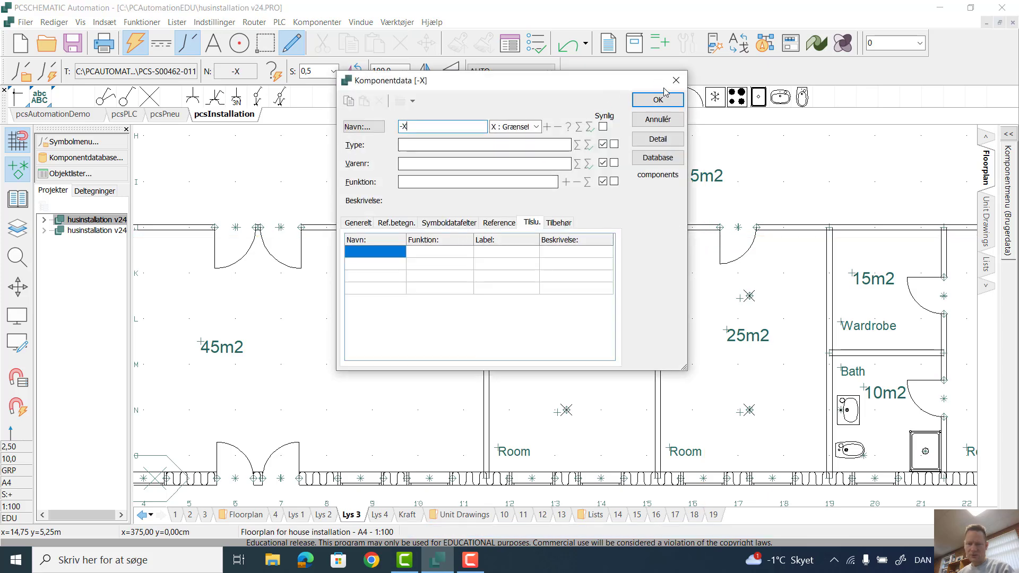
pyautogui.click(657, 100)
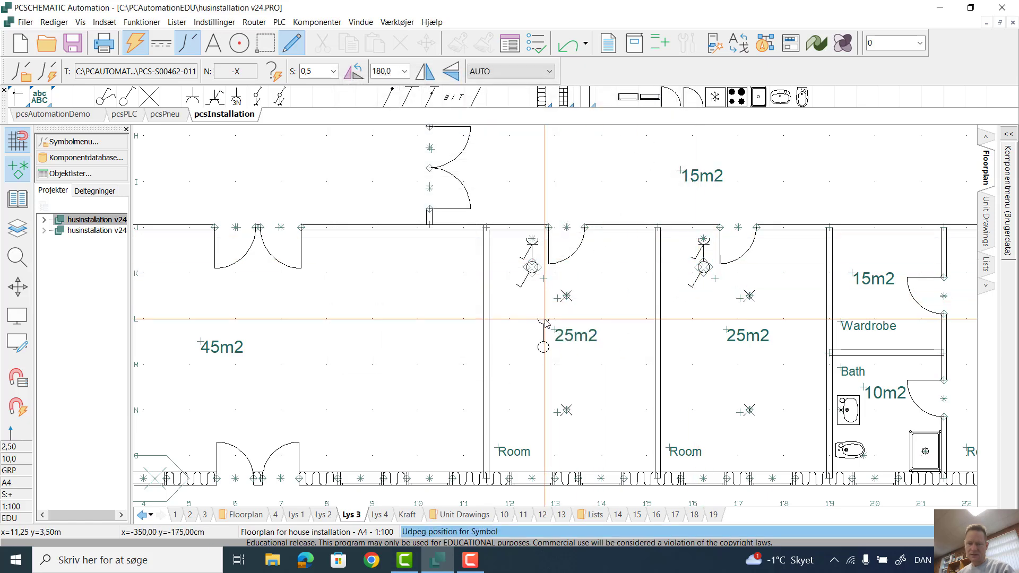
pyautogui.rightClick(414, 330)
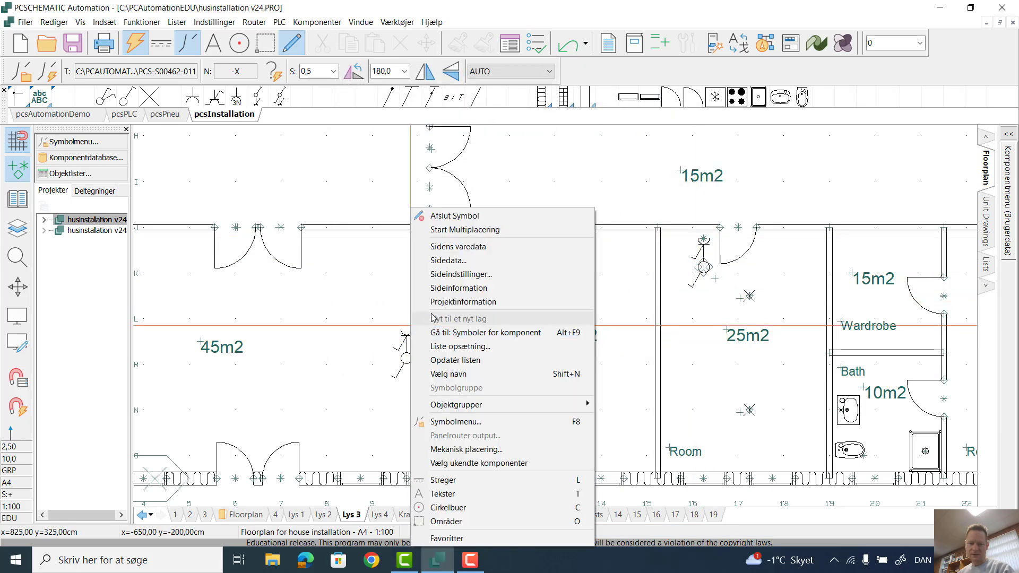
pyautogui.click(436, 211)
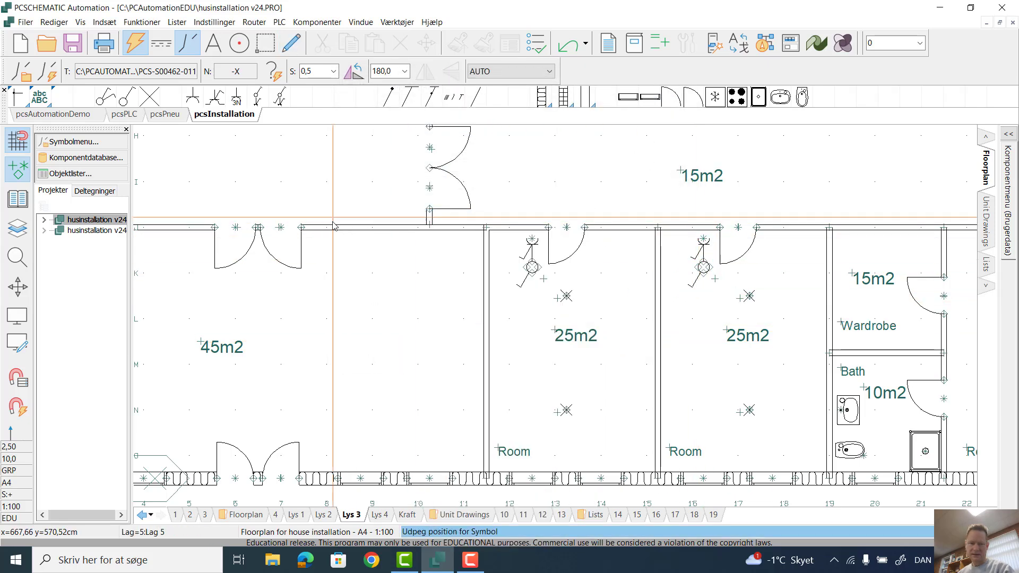
# - Place two single socket symbols, rotated 90°, one above the other in the first 25 m2 room along the wall to the second, clearing the connection name
pyautogui.click(194, 99)
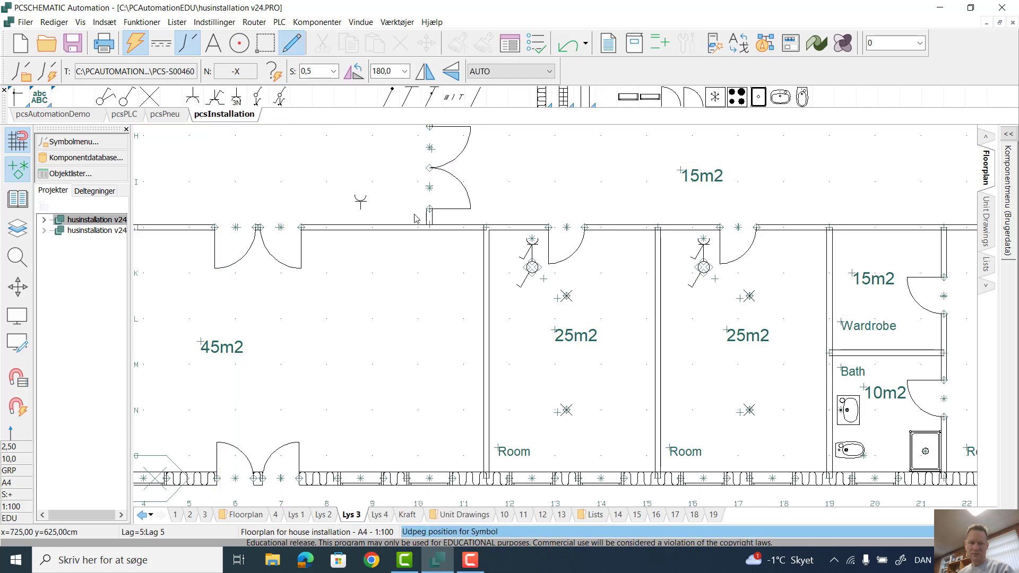
pyautogui.rightClick(523, 326)
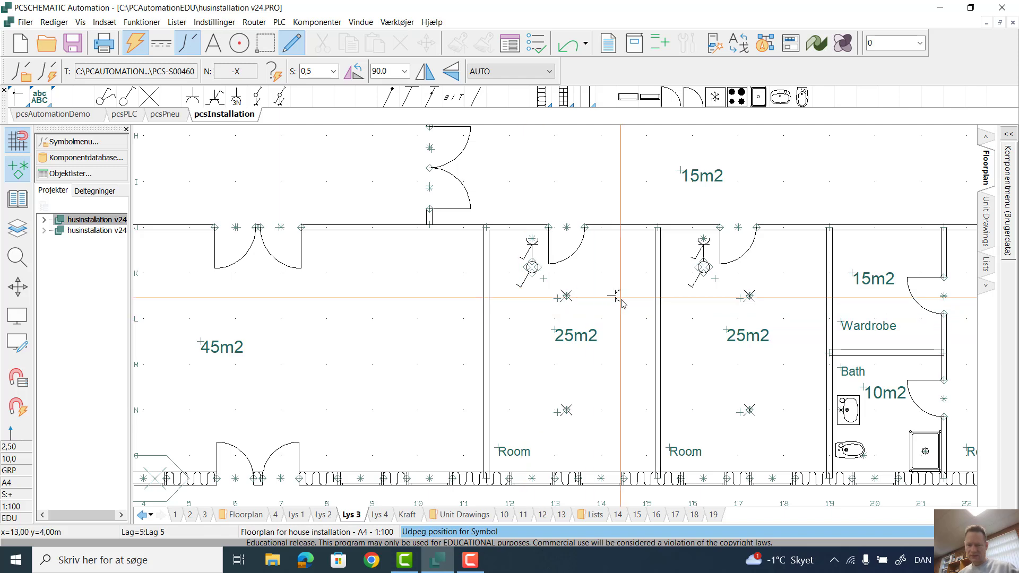
pyautogui.click(653, 287)
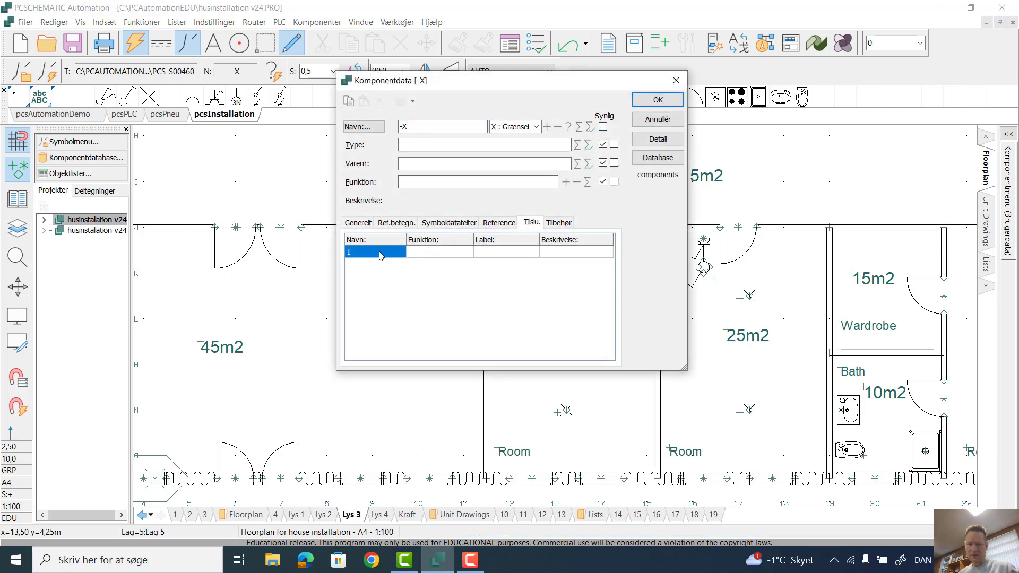
pyautogui.click(642, 100)
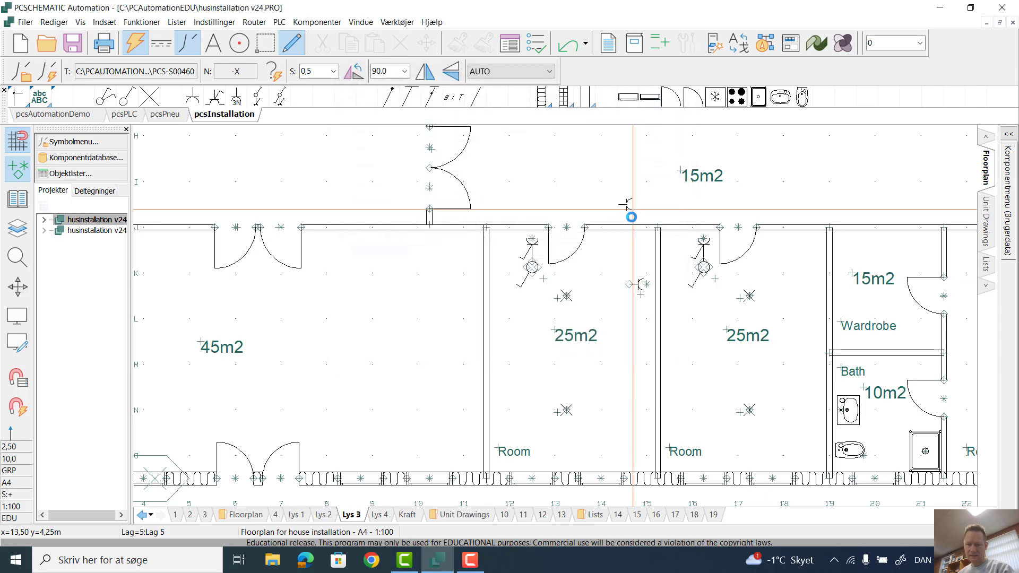
pyautogui.click(648, 320)
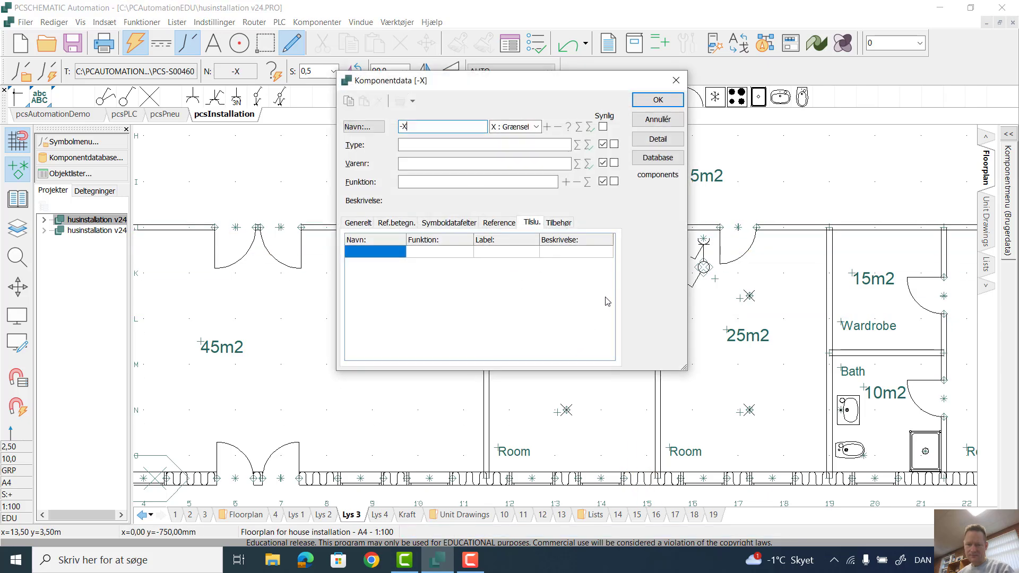
pyautogui.click(657, 99)
# - Rotate the socket symbol to 0° and place two side by side on the first 25 m2 room's outer window wall
pyautogui.scroll(-3, 584, 396)
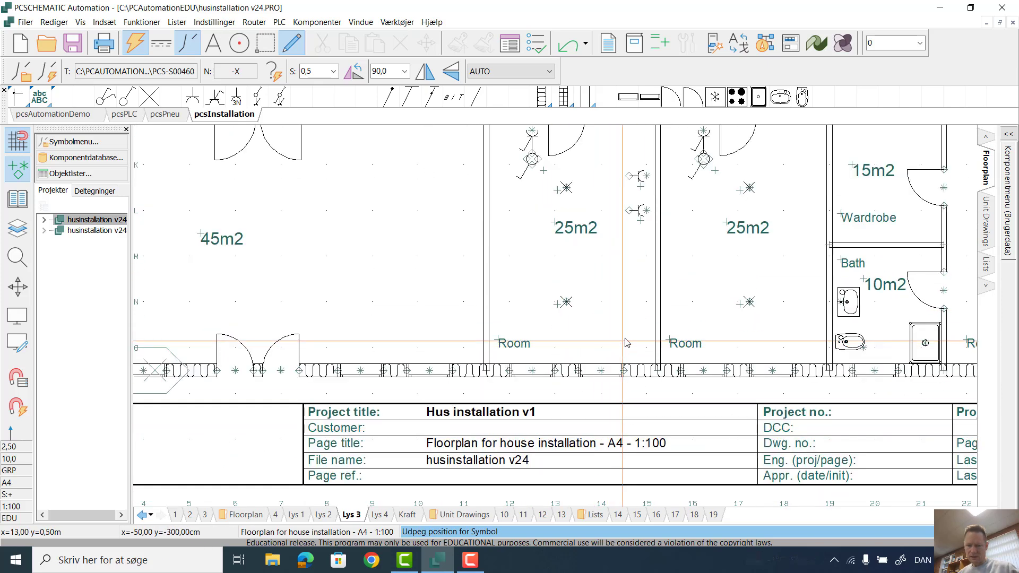
pyautogui.press('space')
pyautogui.press('space')
pyautogui.press('space')
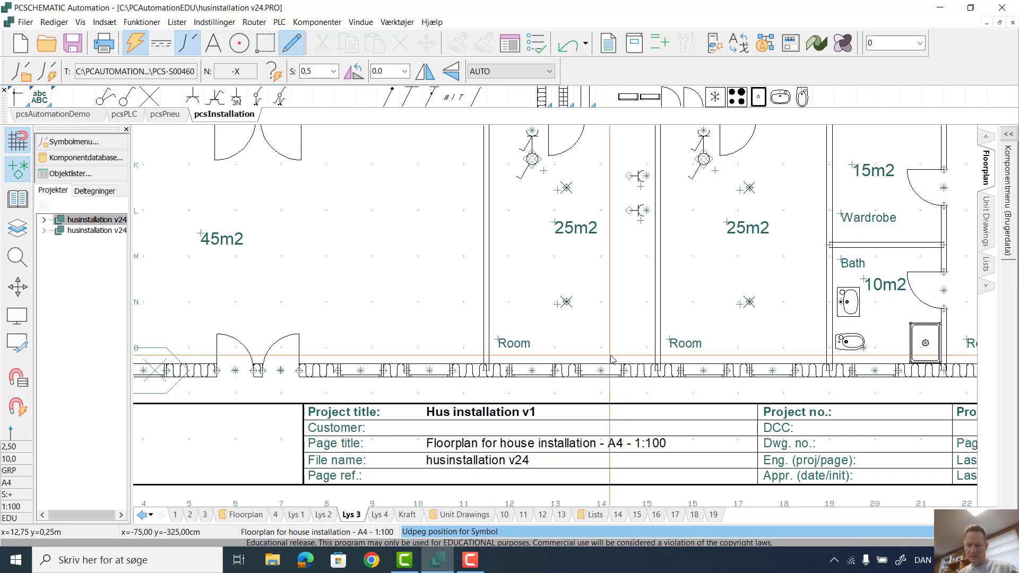
pyautogui.click(620, 357)
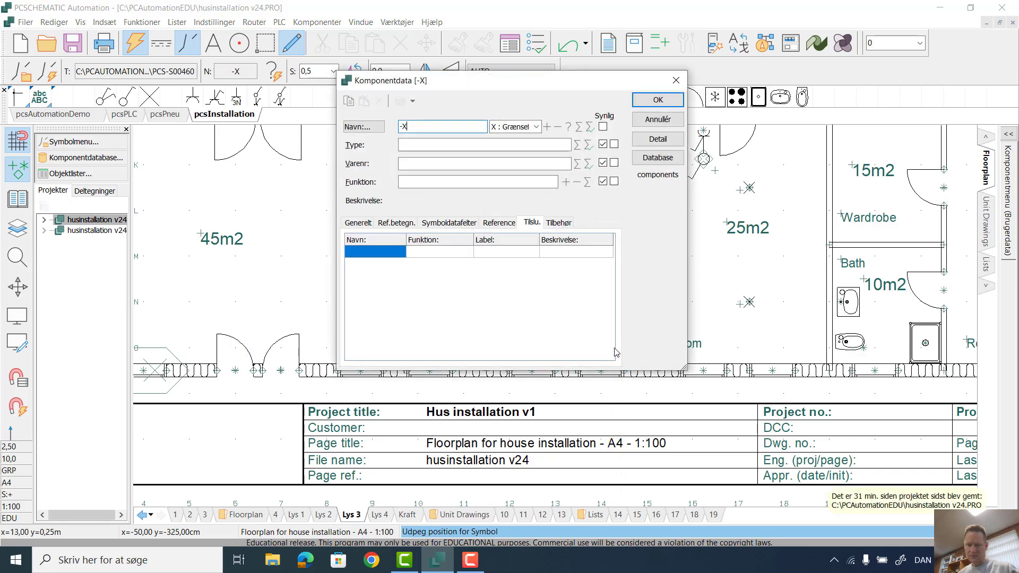
pyautogui.click(646, 100)
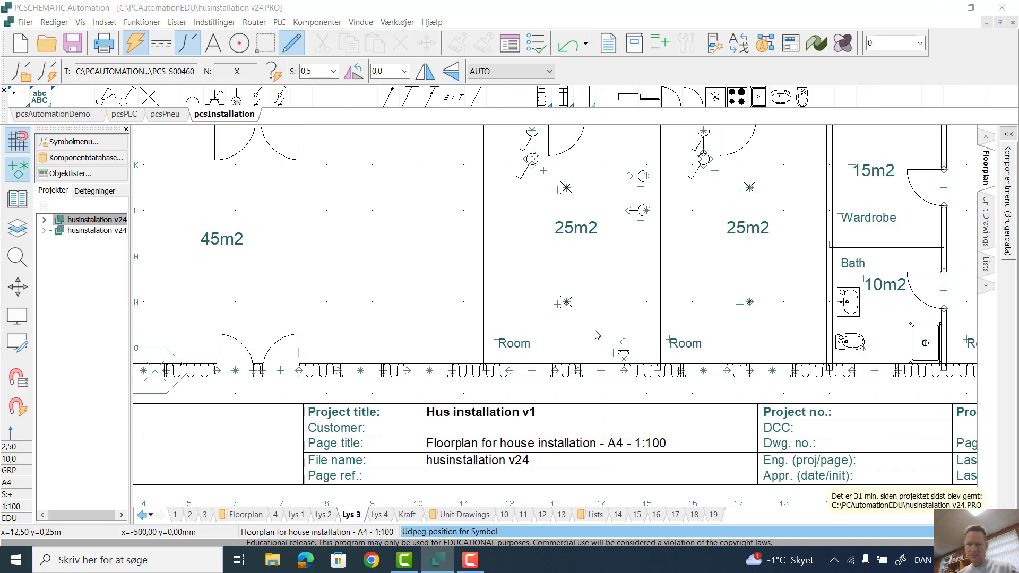
pyautogui.click(609, 357)
pyautogui.click(658, 100)
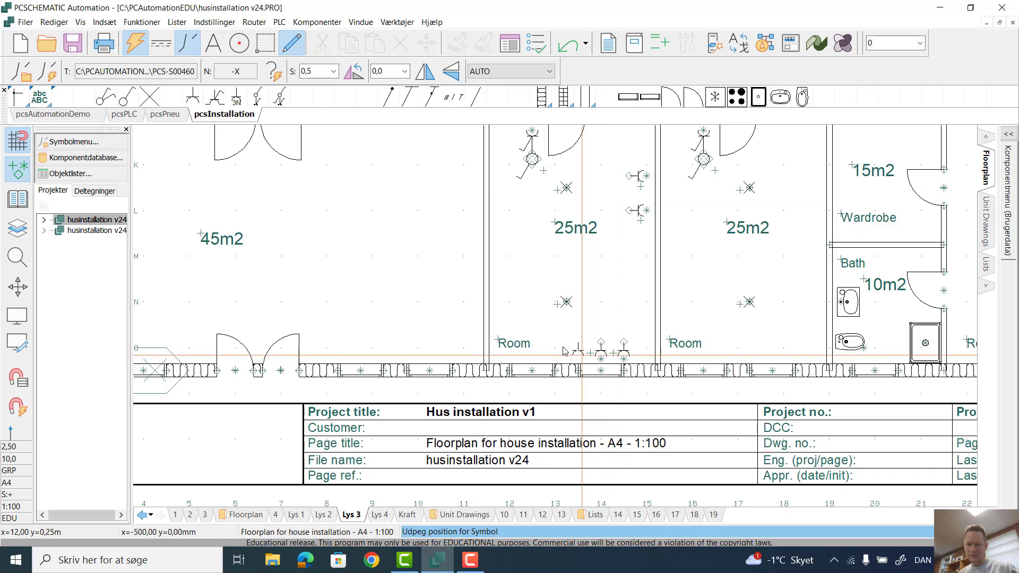
# - Place two socket symbols, rotated 270°, in the first 25 m2 room along the wall shared with the 45 m2 room
pyautogui.click(501, 326)
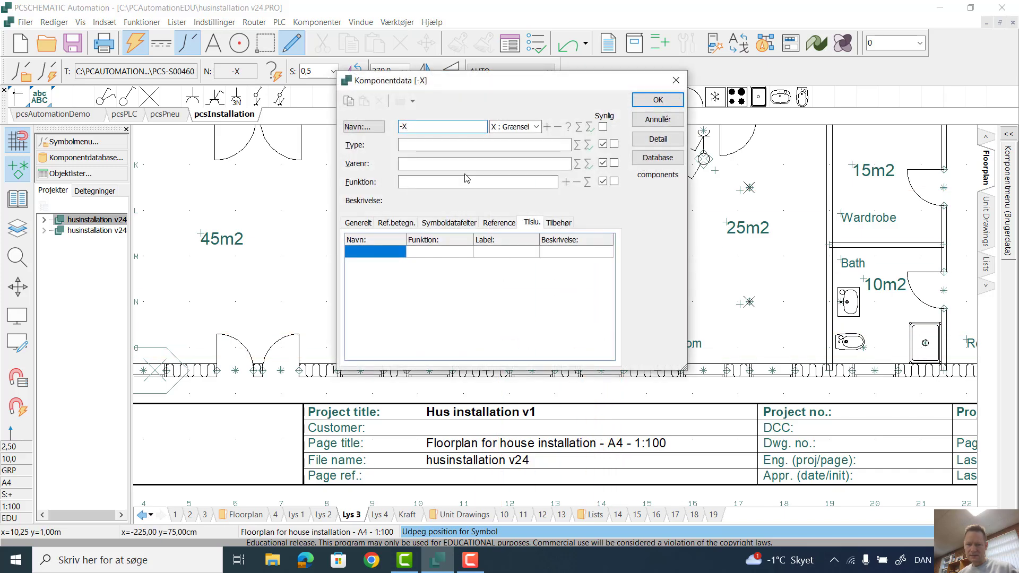
pyautogui.click(641, 104)
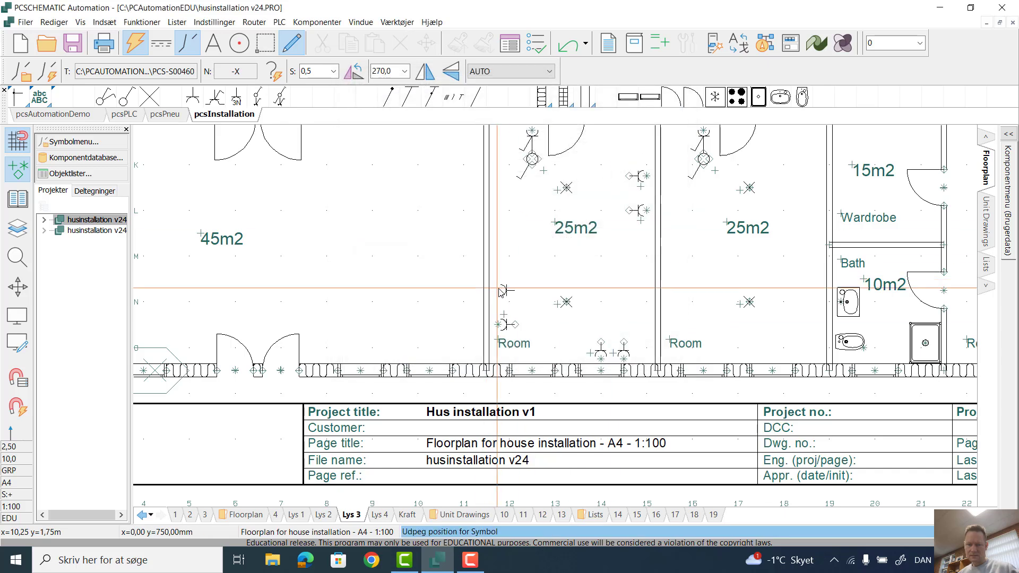
pyautogui.click(565, 263)
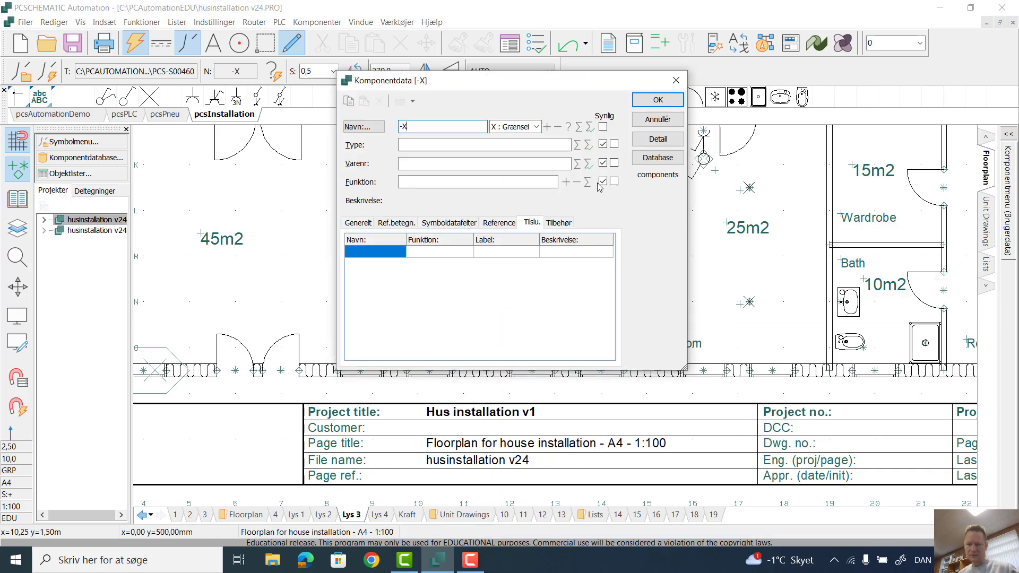
pyautogui.click(657, 101)
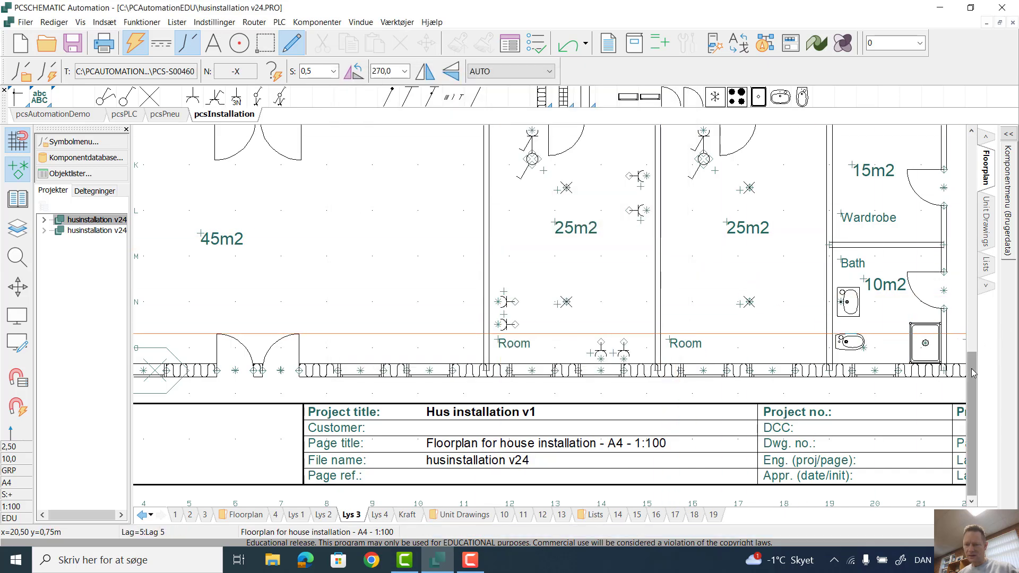
# - Place two socket symbols at 0° side by side on the outer window wall of the second 25 m2 room, near the bath
pyautogui.click(807, 364)
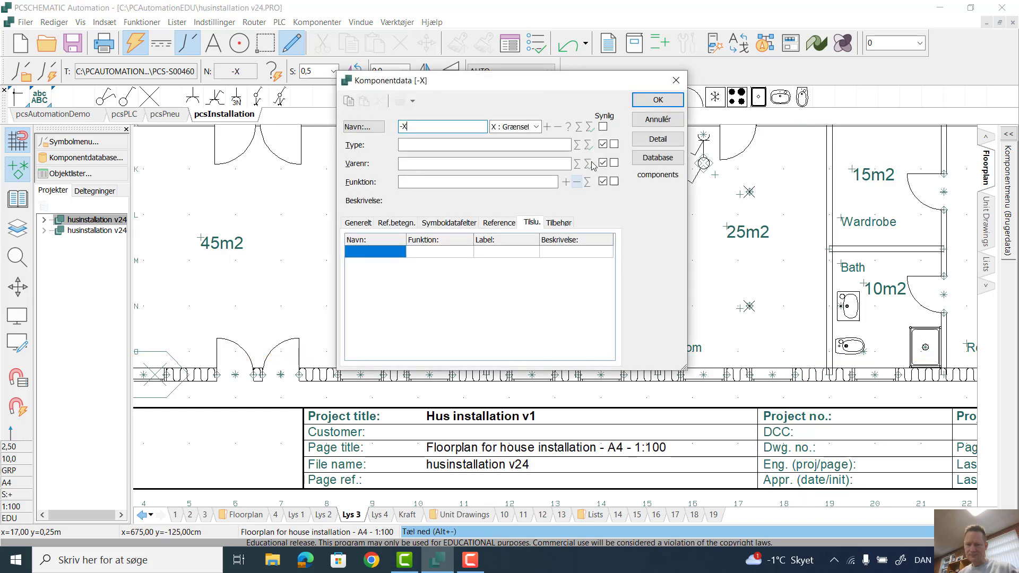
pyautogui.click(658, 101)
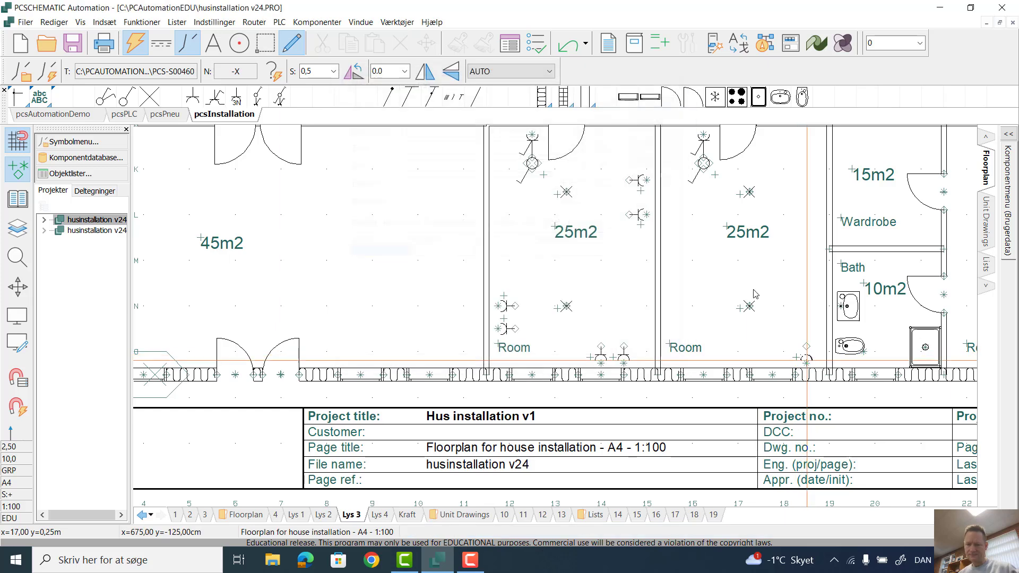
pyautogui.click(789, 362)
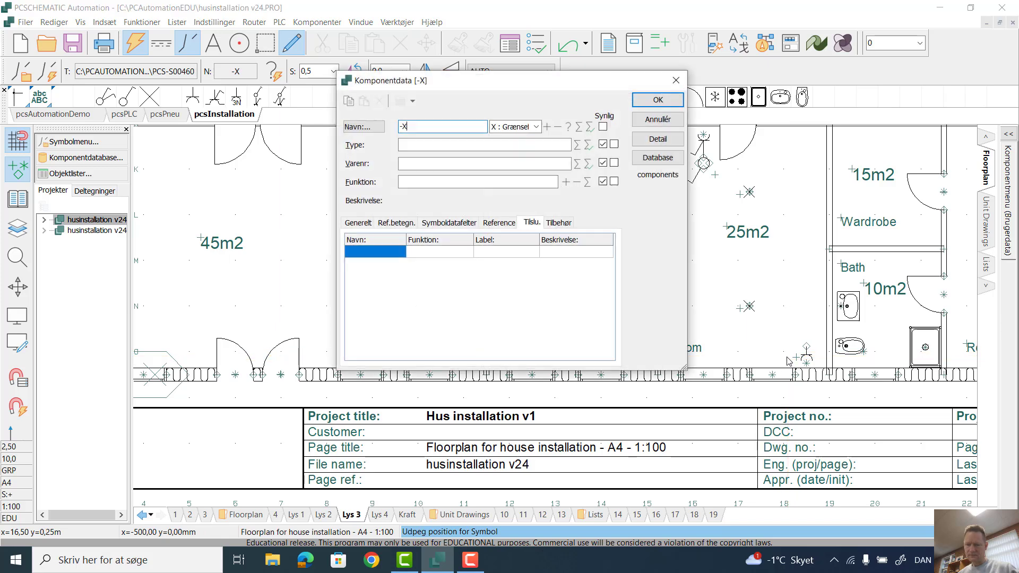
pyautogui.click(658, 101)
# - Place two socket symbols, rotated 270°, in the second 25 m2 room along the wall shared with the first, accepting their component data
pyautogui.press('space')
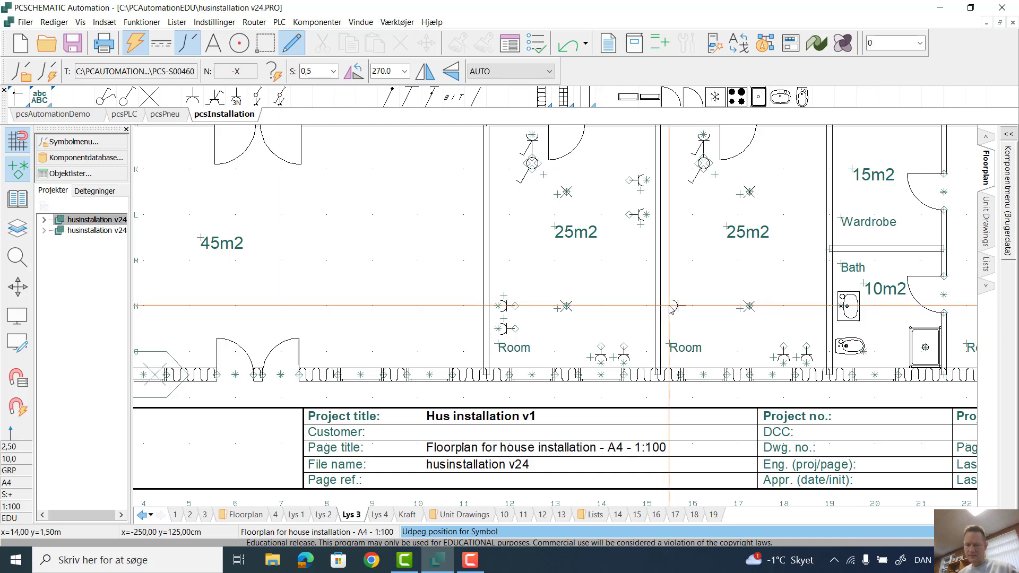
pyautogui.click(672, 310)
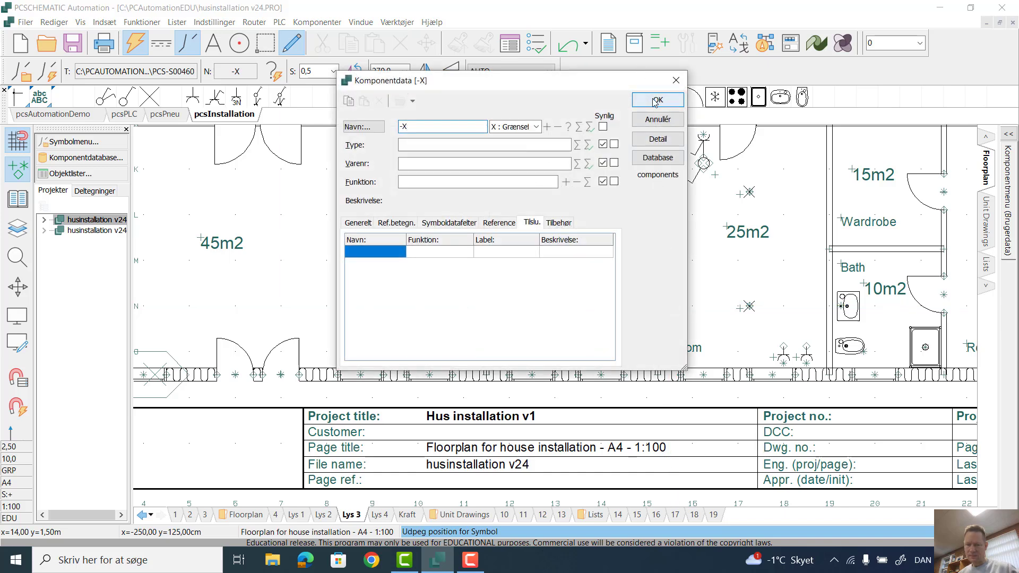
pyautogui.click(656, 101)
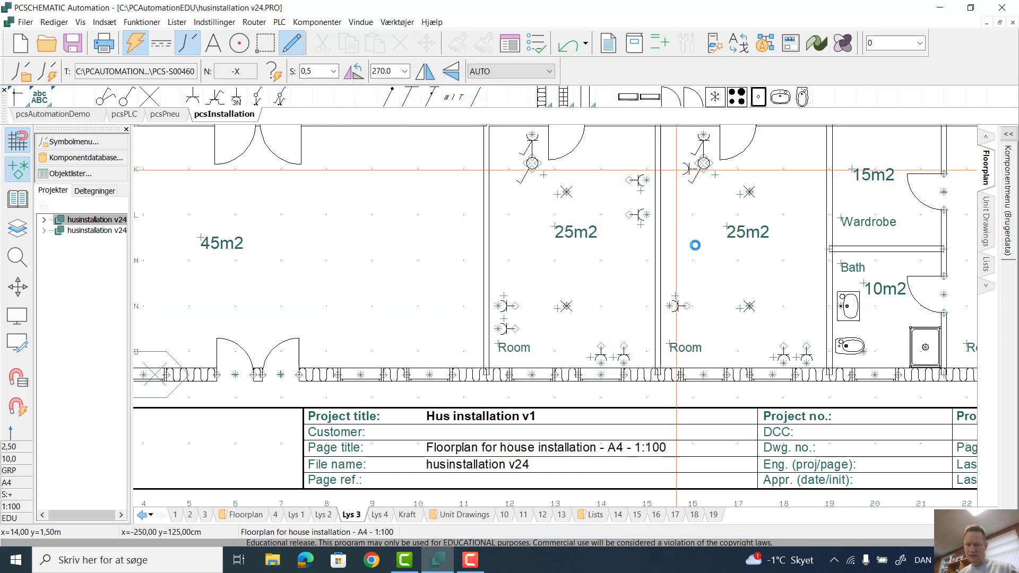
pyautogui.click(677, 332)
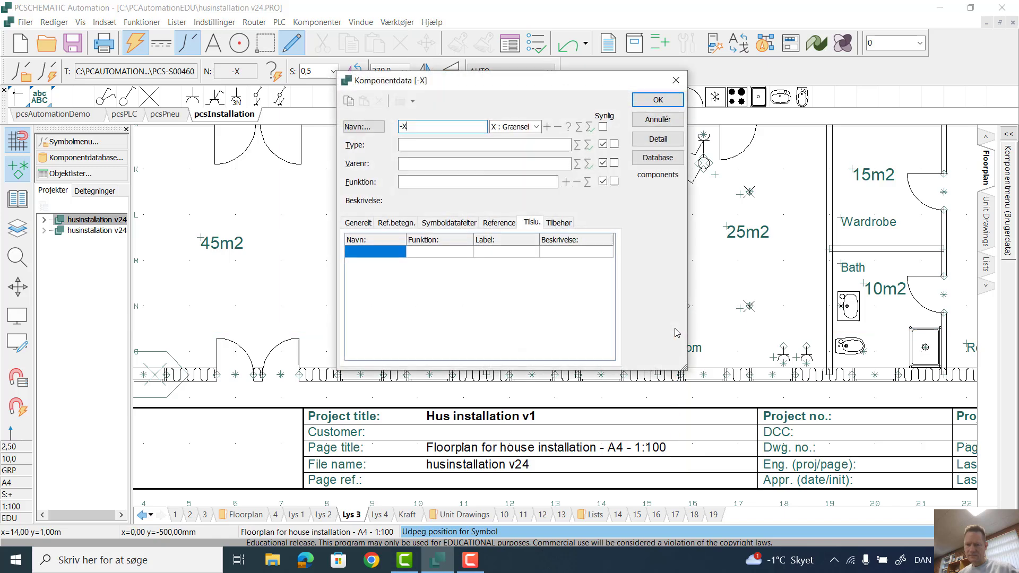
pyautogui.click(648, 101)
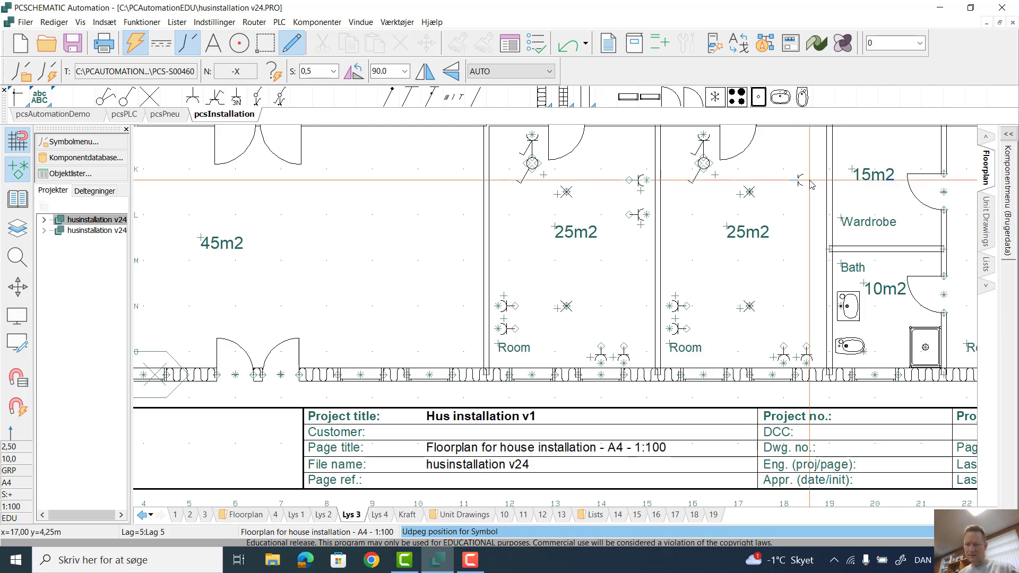
# - Place two socket symbols, rotated 90°, in the second 25 m2 room along the wardrobe-side wall and end symbol placement
pyautogui.click(687, 228)
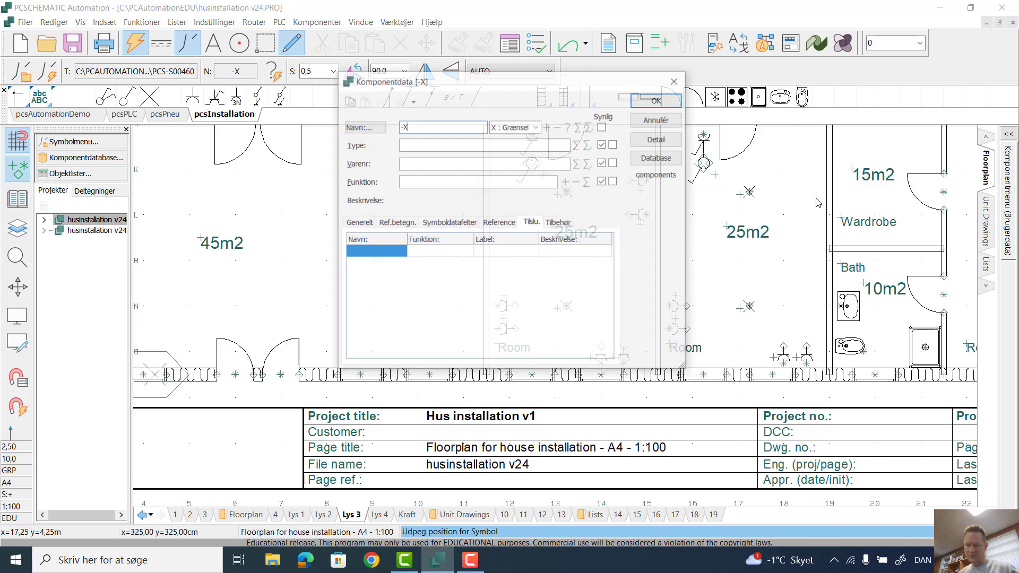
pyautogui.click(656, 101)
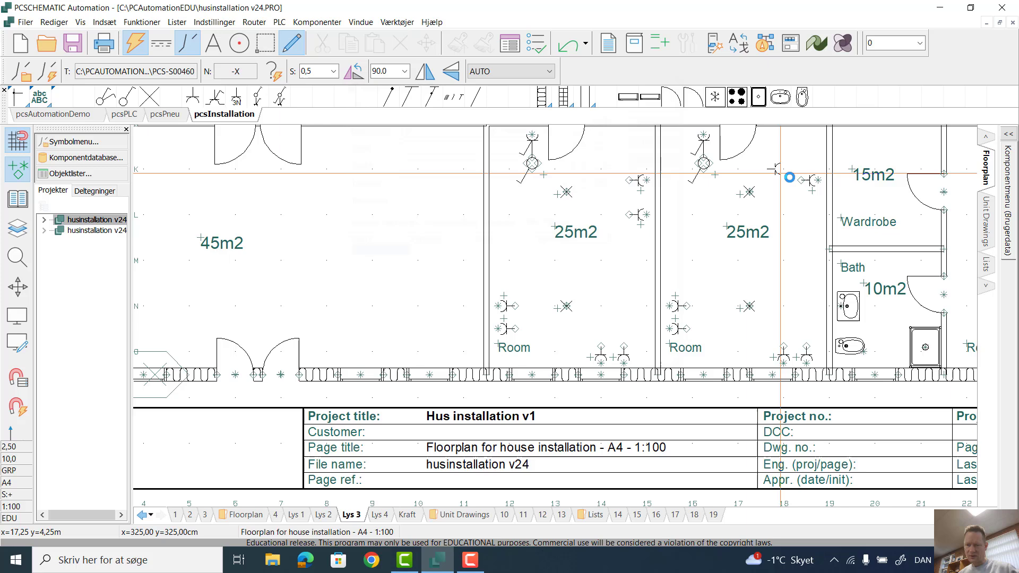
pyautogui.click(820, 216)
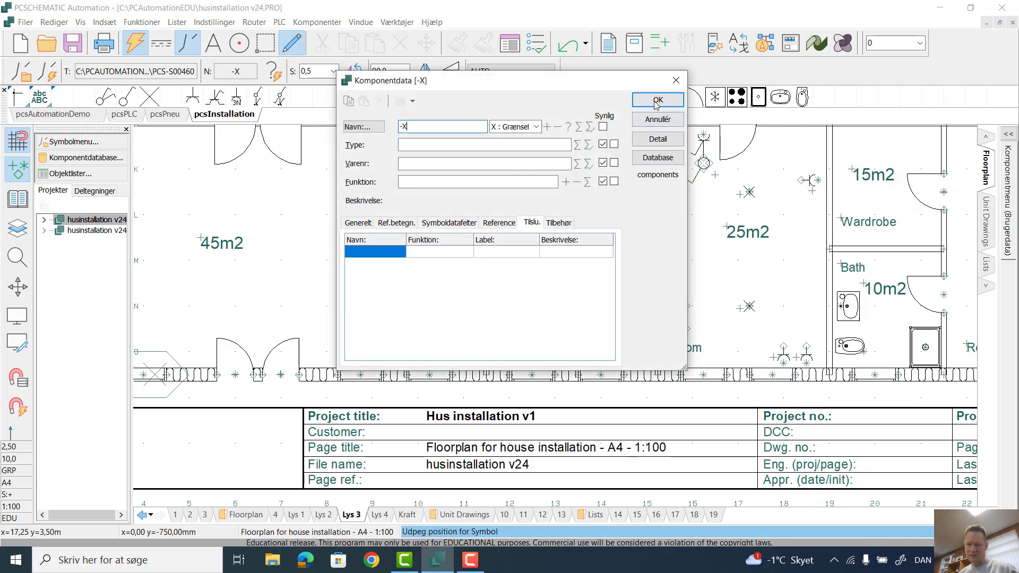
pyautogui.click(656, 101)
pyautogui.scroll(3, 803, 308)
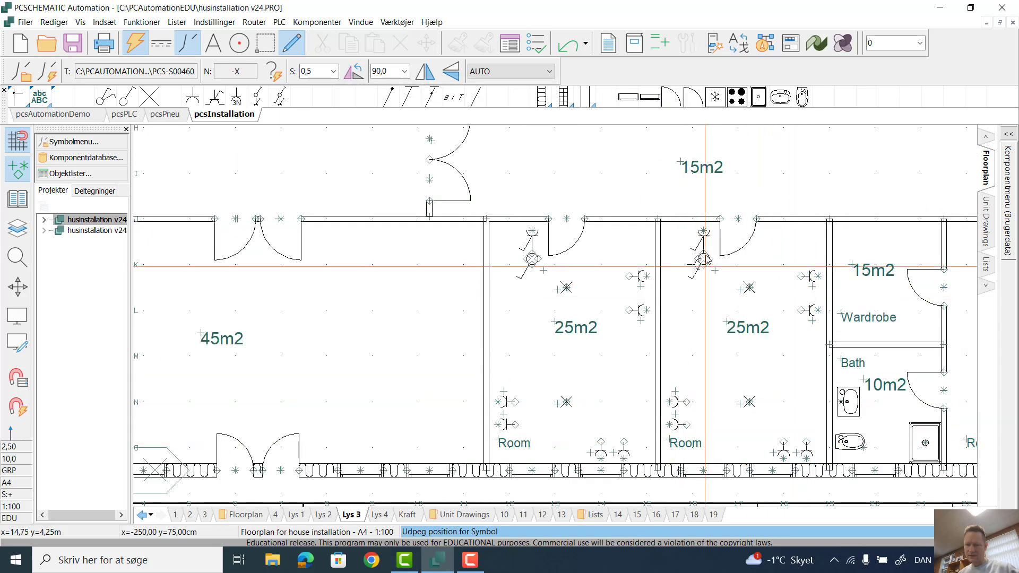
pyautogui.rightClick(609, 177)
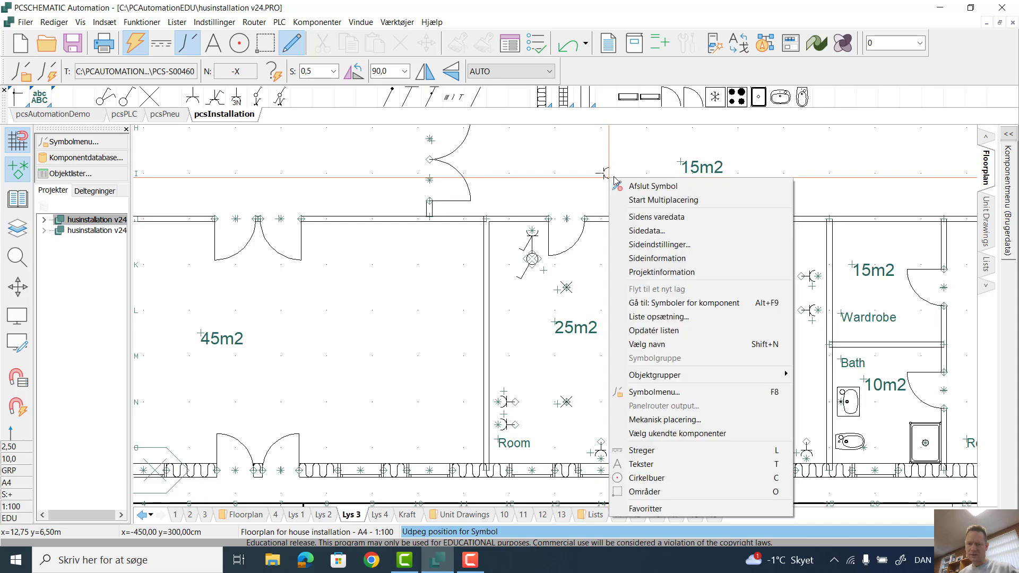
pyautogui.click(613, 185)
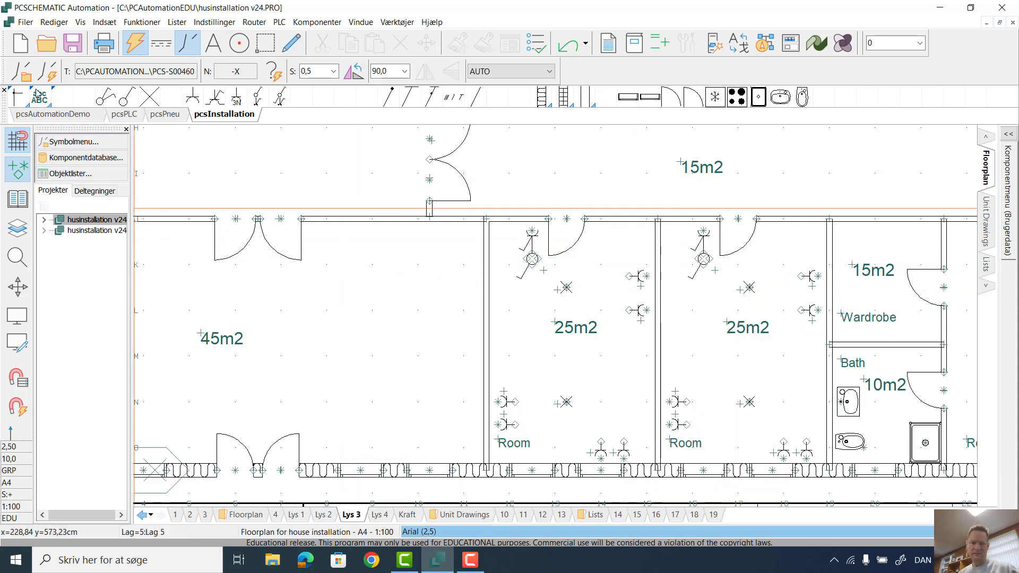
# - Set up a blue Conducting B=0,25 line for drawing as a free-angle multi-segment line
pyautogui.click(15, 98)
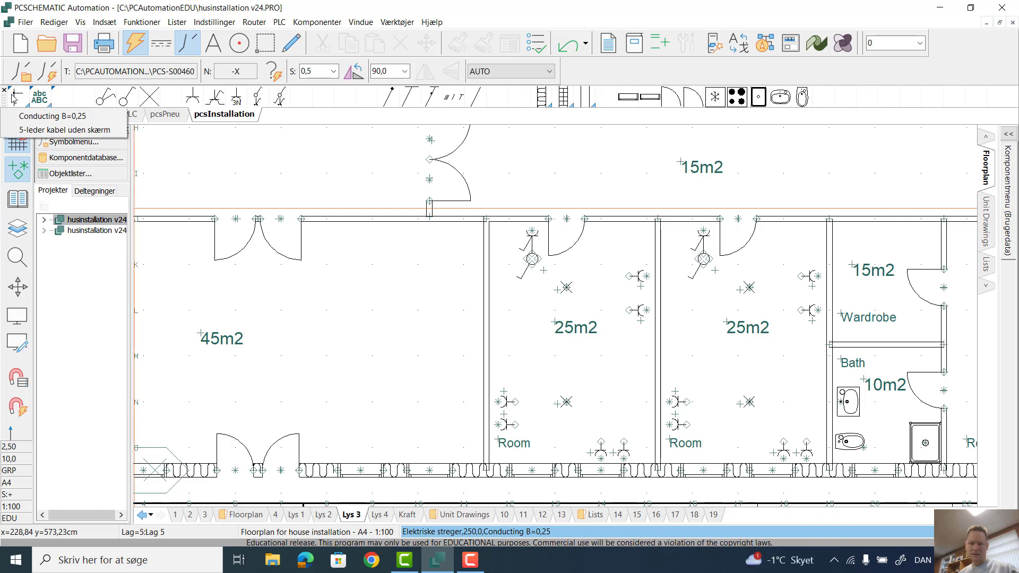
pyautogui.click(52, 115)
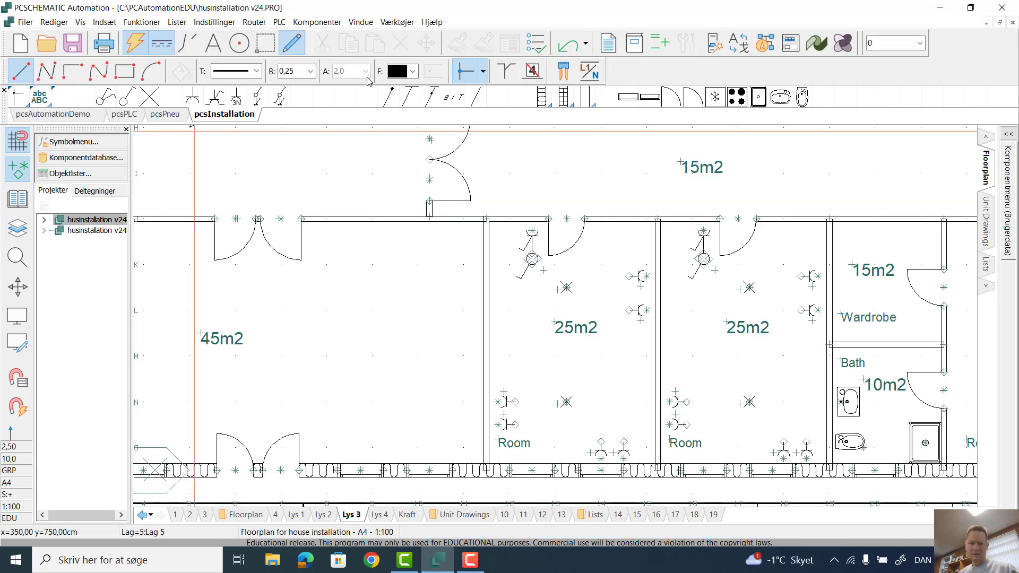
pyautogui.click(413, 73)
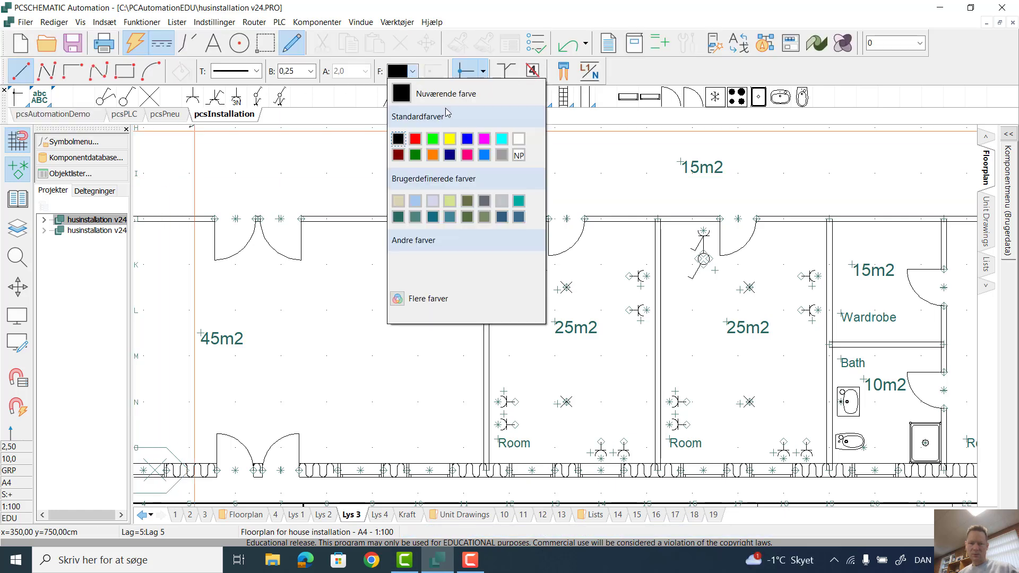
pyautogui.click(467, 139)
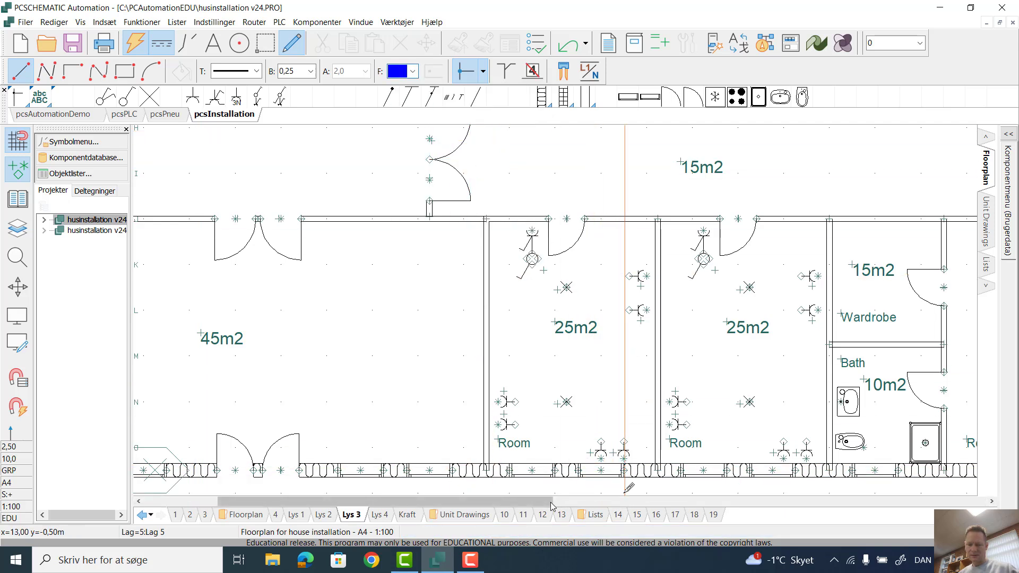
pyautogui.moveTo(551, 503); pyautogui.dragTo(501, 504)
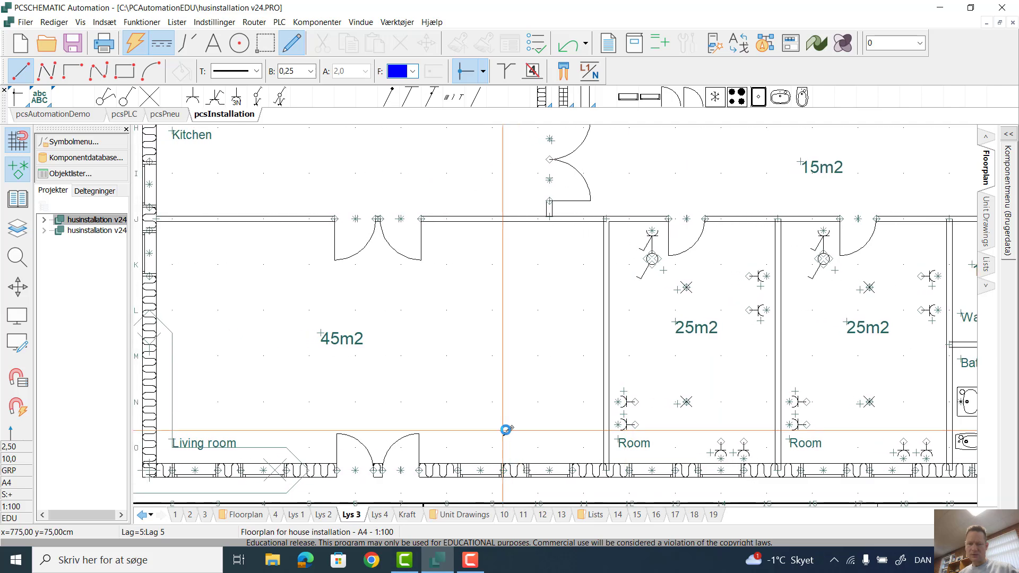
pyautogui.scroll(5, 506, 430)
pyautogui.scroll(-2, 479, 189)
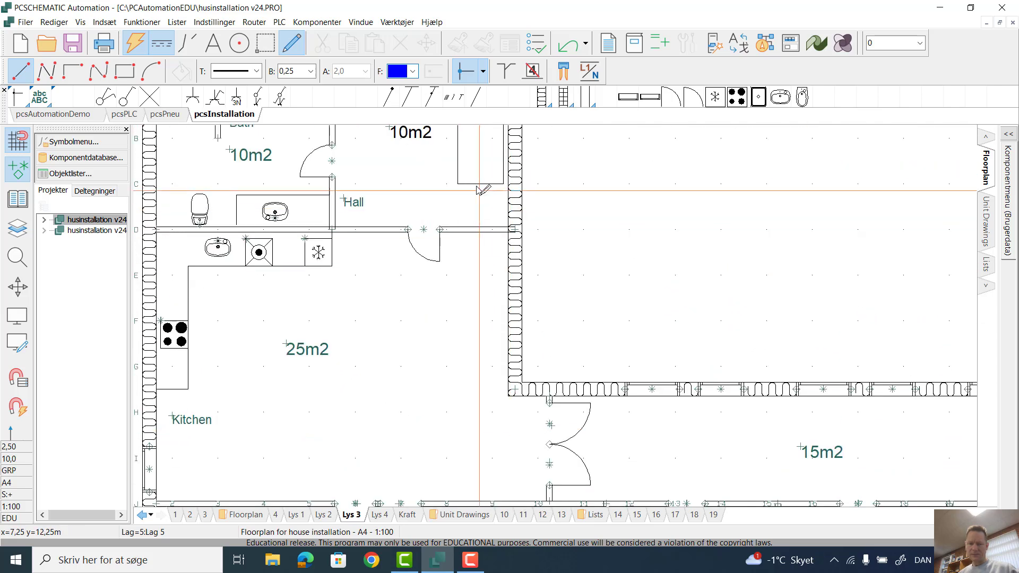
pyautogui.click(52, 73)
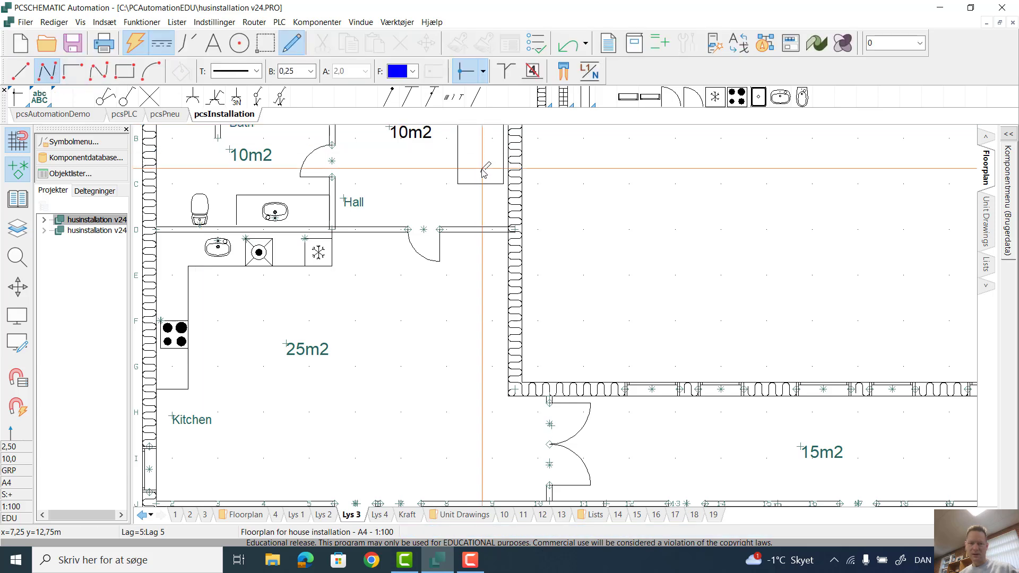
# - Route the conducting line from the Gruppetavle in the hall through the kitchen to the upper lamp in the first 25 m2 room
pyautogui.scroll(-3, 485, 251)
pyautogui.scroll(2, 485, 251)
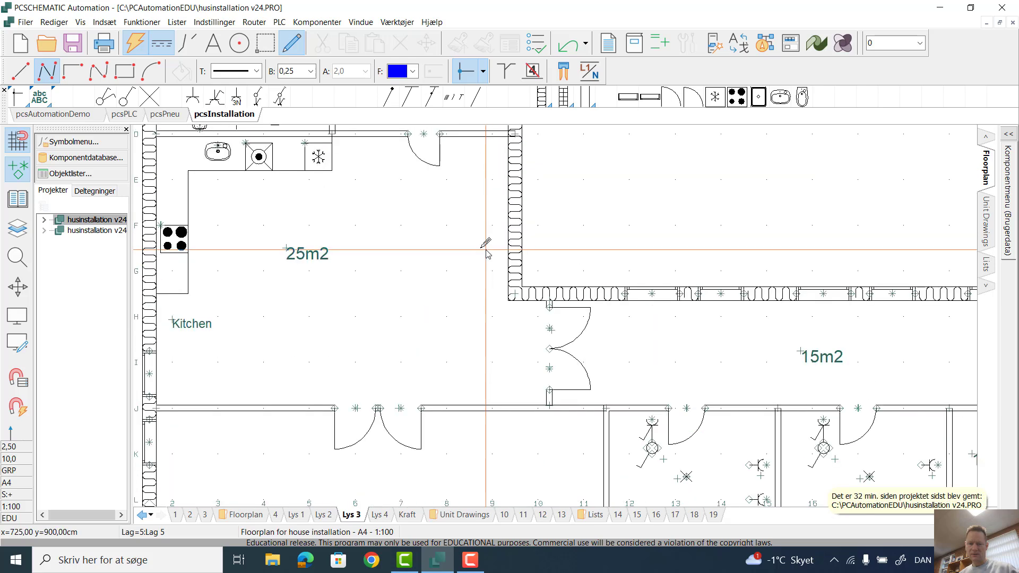
pyautogui.scroll(2, 485, 251)
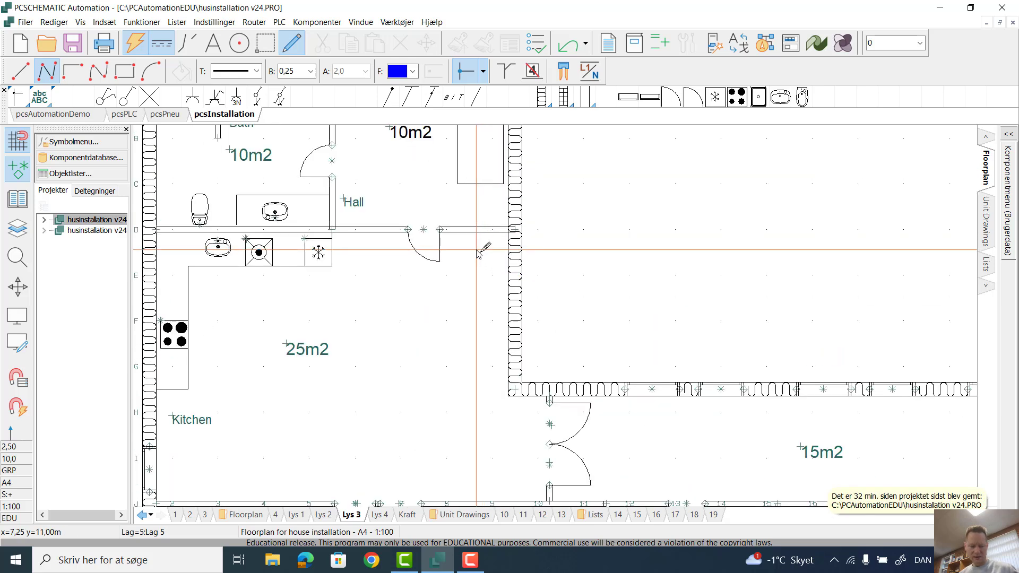
pyautogui.keyDown('ctrl'); pyautogui.scroll(-1, 477, 251); pyautogui.keyUp('ctrl')
pyautogui.keyDown('ctrl'); pyautogui.scroll(-1, 477, 256); pyautogui.keyUp('ctrl')
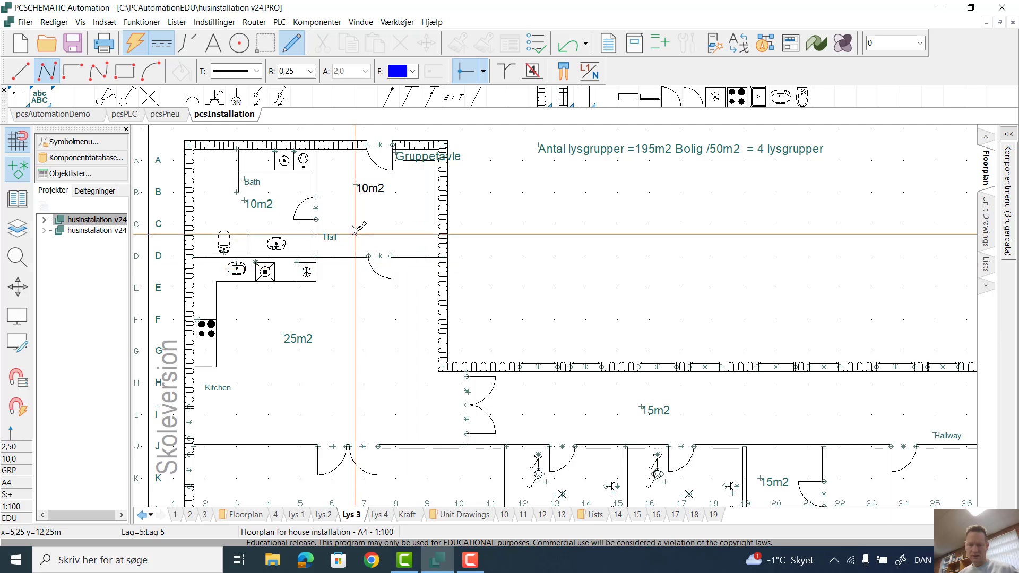
pyautogui.click(417, 211)
pyautogui.click(733, 201)
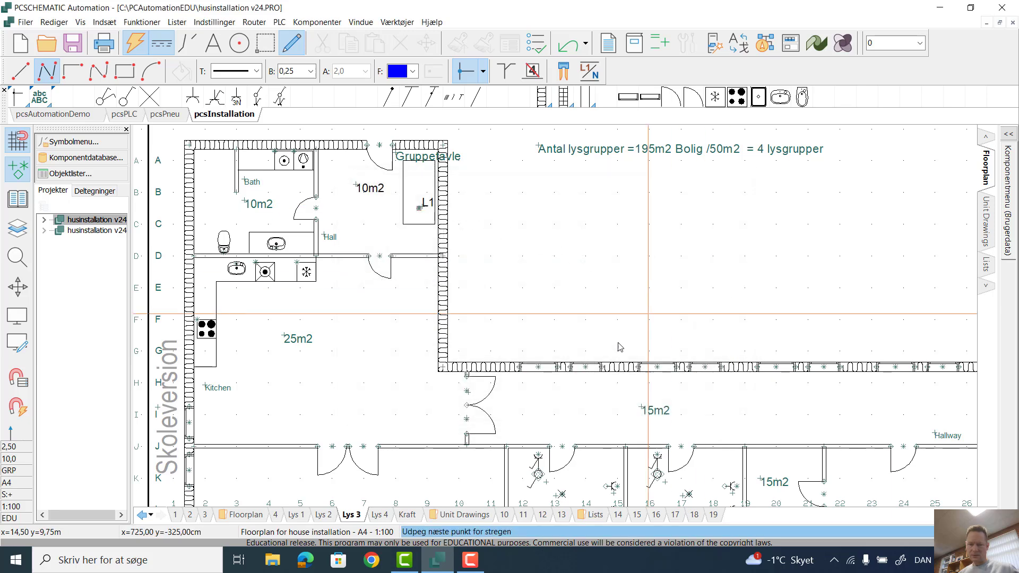
pyautogui.click(420, 486)
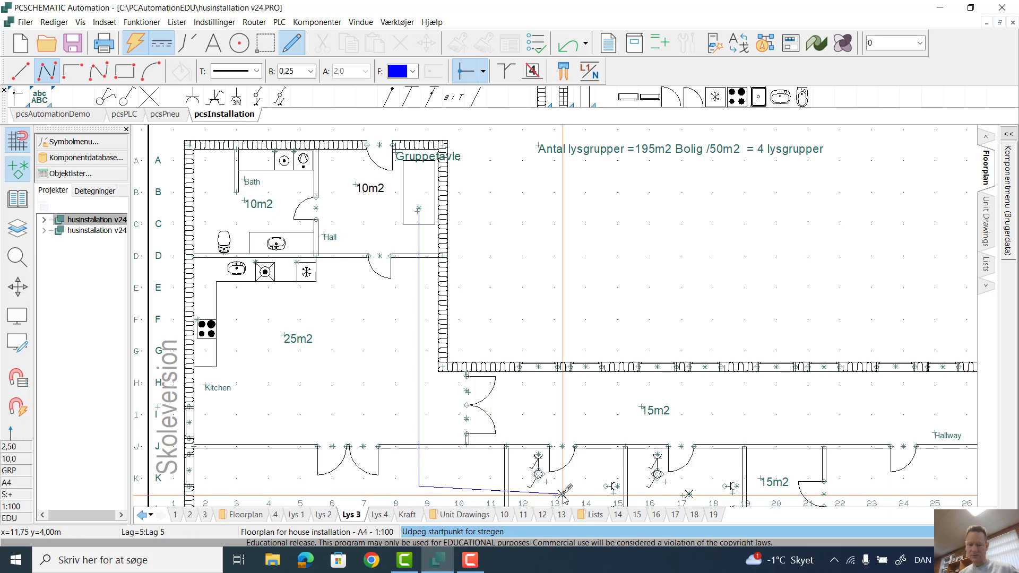
# - Wire the lamps together from the first room's upper lamp to its lower one, across to the second room's lower lamp and its upper one
pyautogui.scroll(-2, 596, 471)
pyautogui.keyDown('ctrl'); pyautogui.scroll(2, 579, 432); pyautogui.keyUp('ctrl')
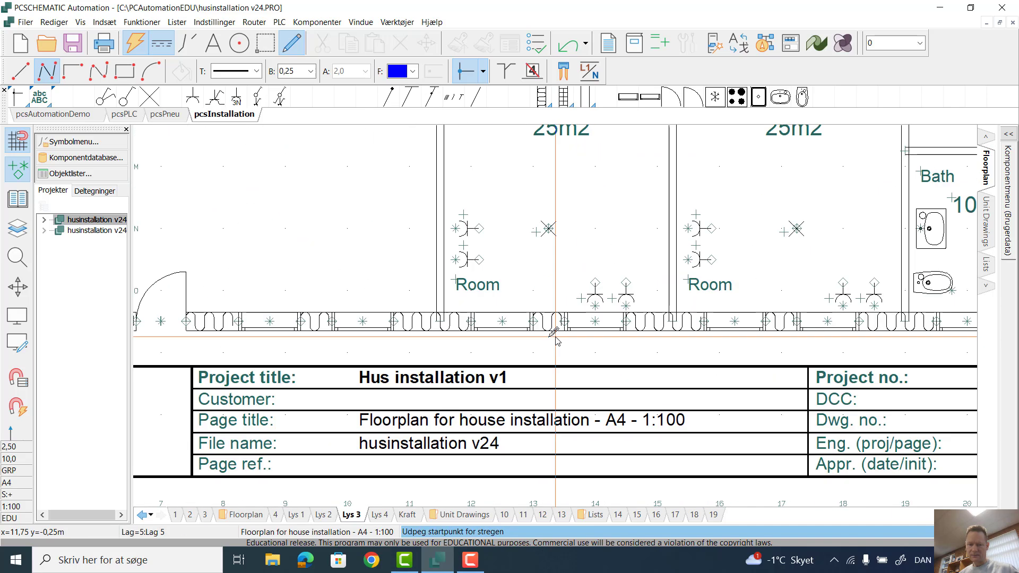
pyautogui.scroll(1, 555, 336)
pyautogui.click(549, 169)
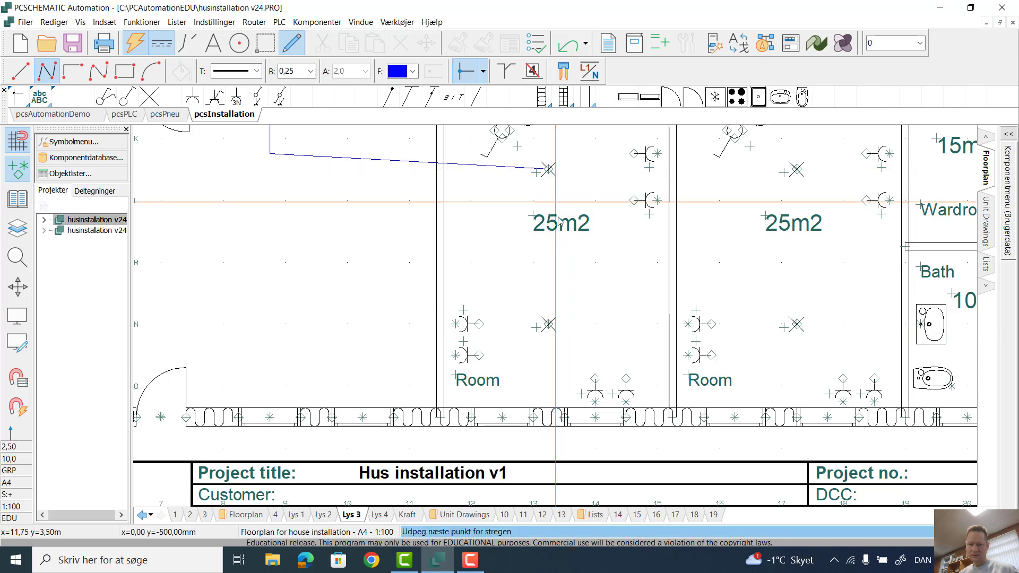
pyautogui.click(550, 324)
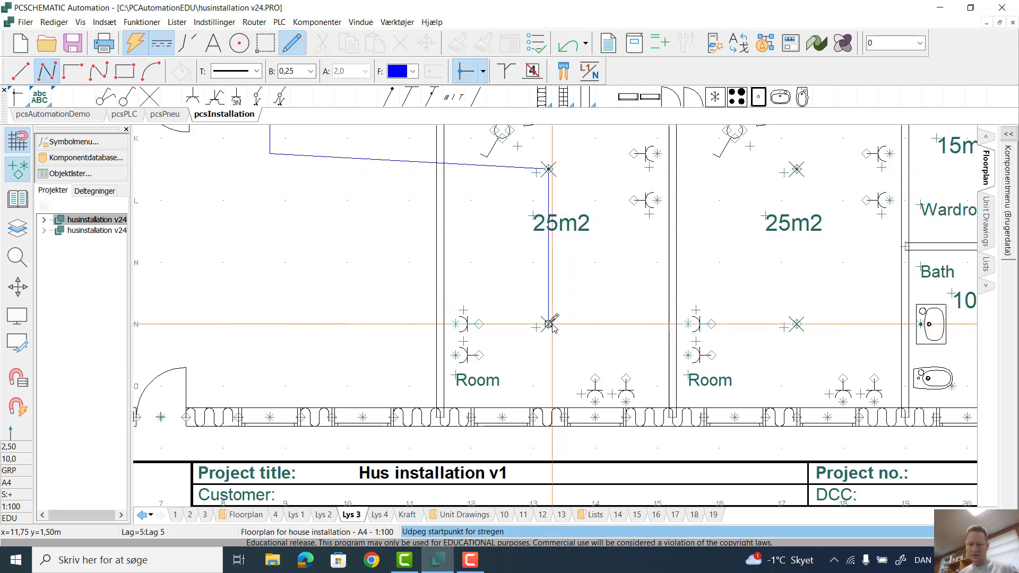
pyautogui.click(550, 324)
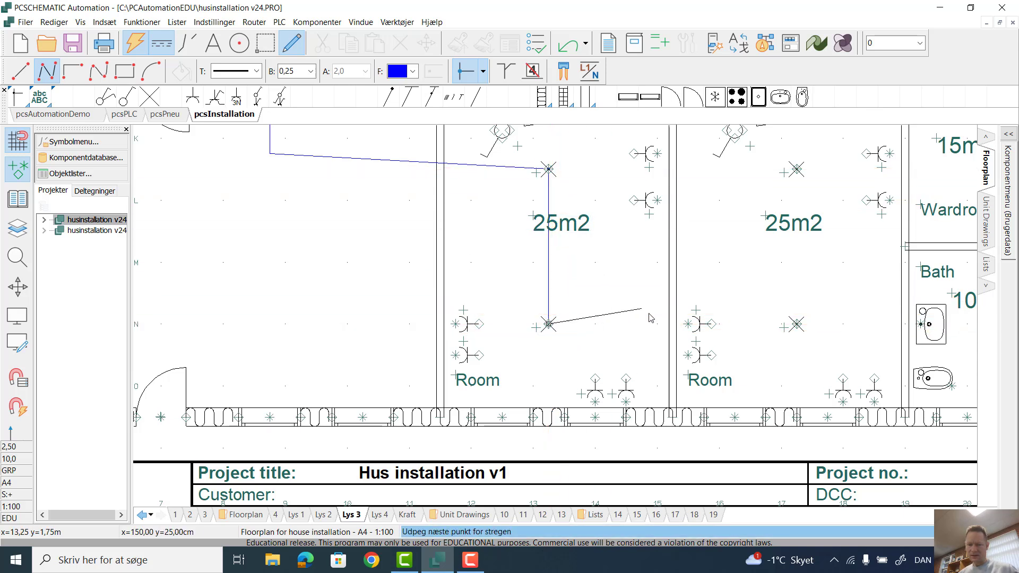
pyautogui.click(798, 324)
pyautogui.click(798, 325)
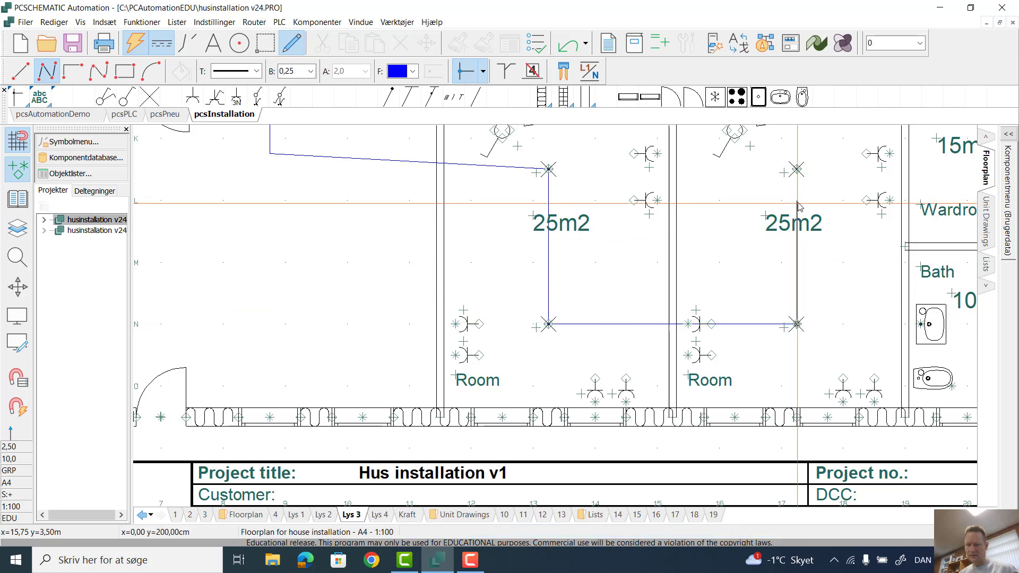
pyautogui.click(798, 170)
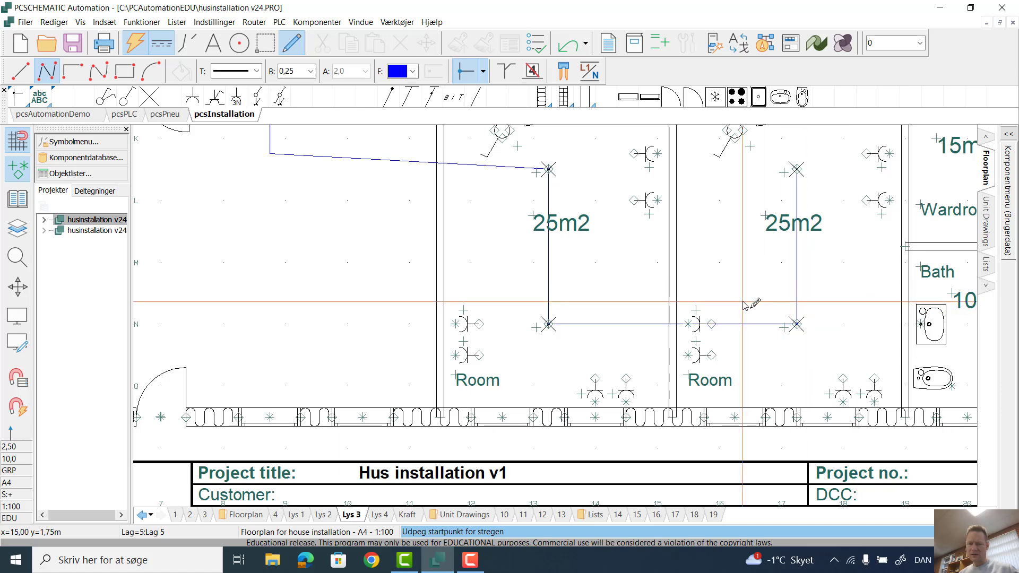
# - Draw a conducting line from the first 25 m2 room's upper lamp to the switch beside the door
pyautogui.scroll(2, 743, 302)
pyautogui.scroll(-3, 556, 316)
pyautogui.scroll(-1, 558, 319)
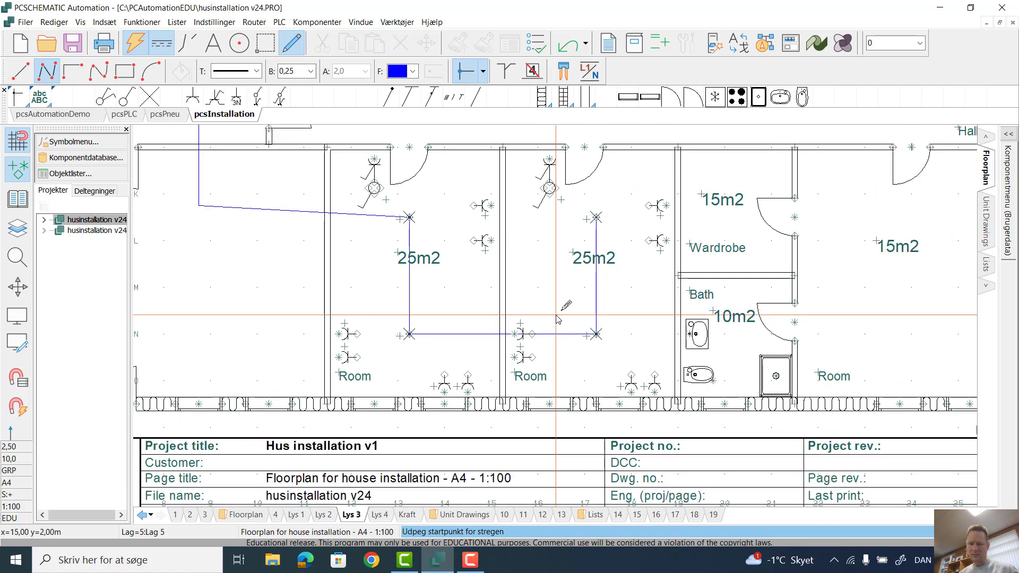
pyautogui.click(409, 217)
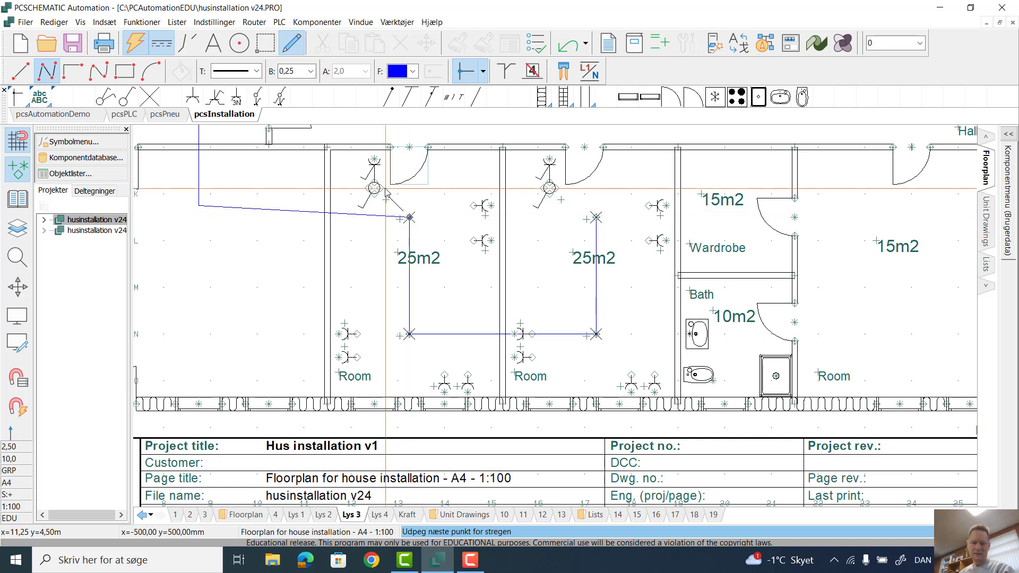
pyautogui.click(372, 186)
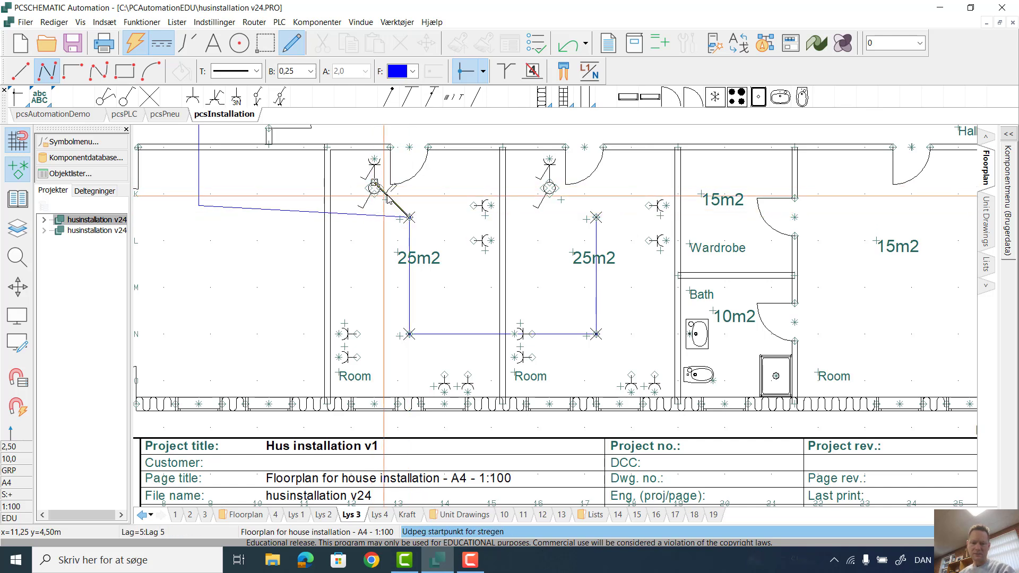
# - Connect the first 25 m2 room's lower lamp to the socket pair on the 45 m2 side and the pair on the window wall
pyautogui.click(409, 334)
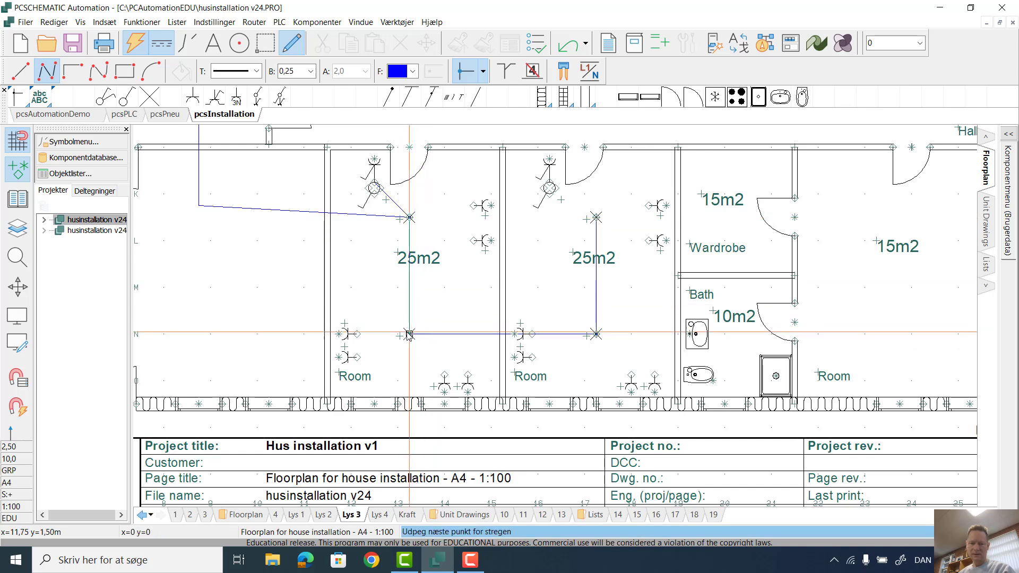
pyautogui.click(356, 334)
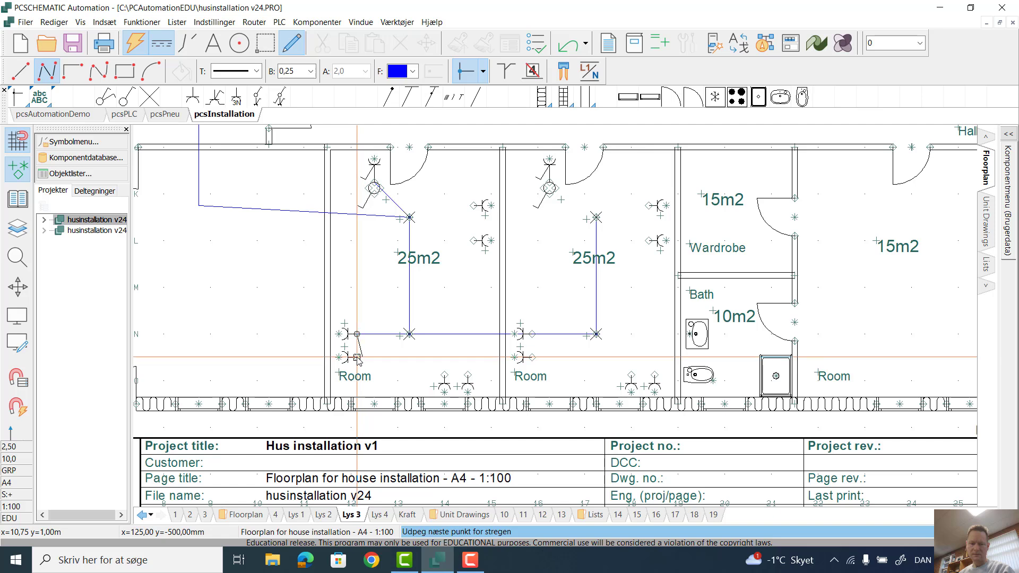
pyautogui.click(467, 374)
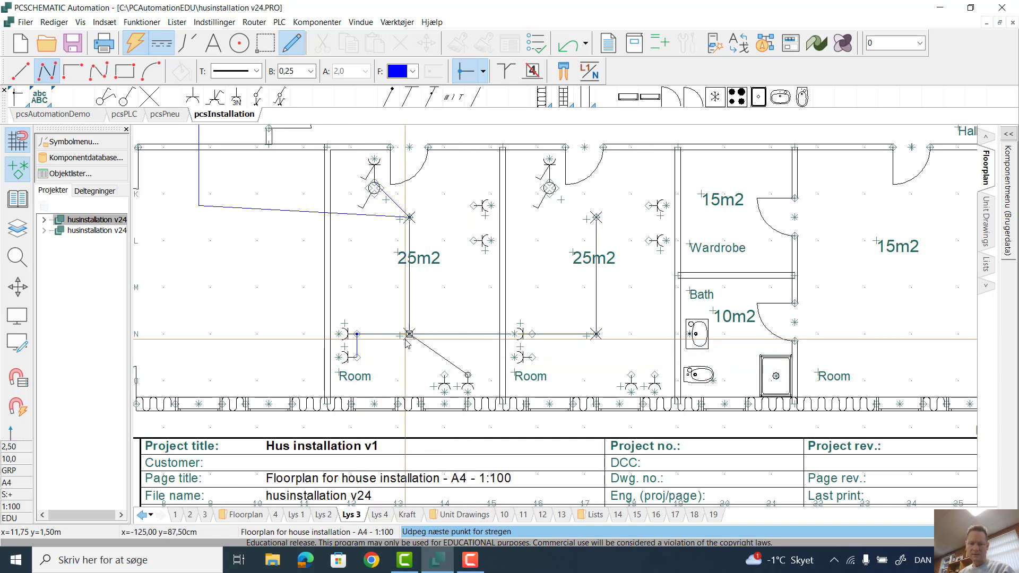
pyautogui.click(407, 337)
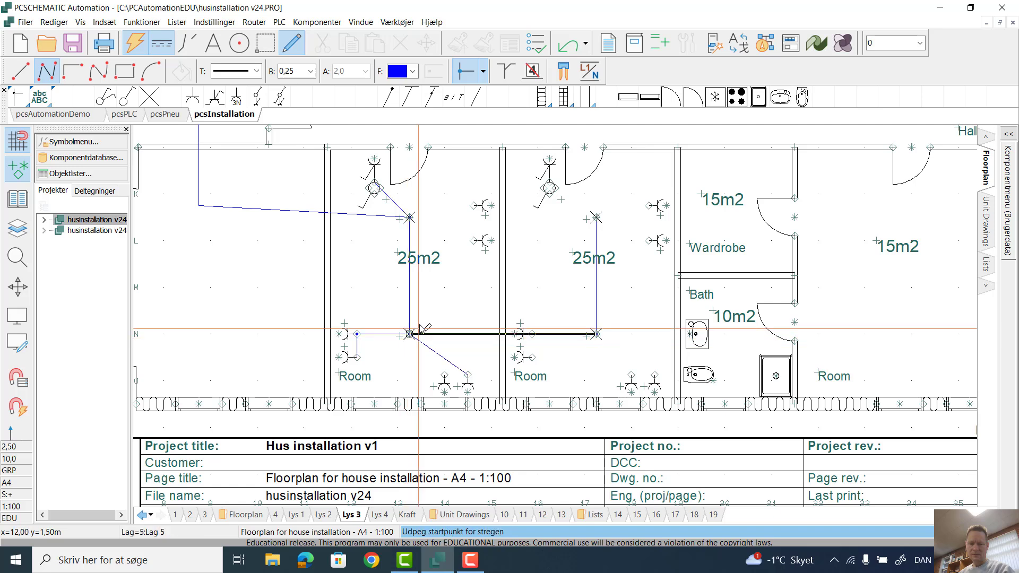
pyautogui.click(445, 375)
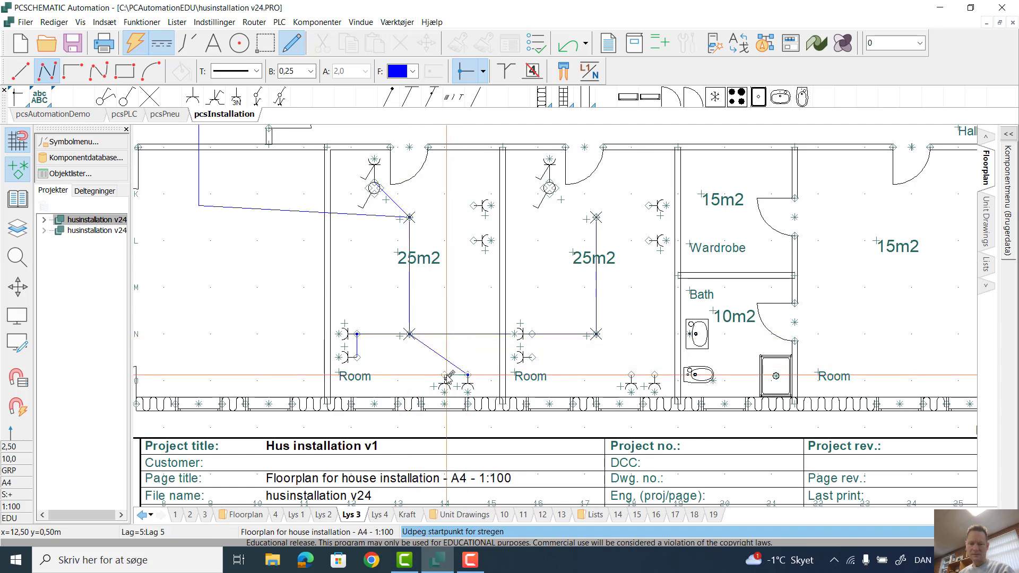
# - Connect the first 25 m2 room's upper lamp to both sockets on the wall shared with the second 25 m2 room
pyautogui.click(409, 217)
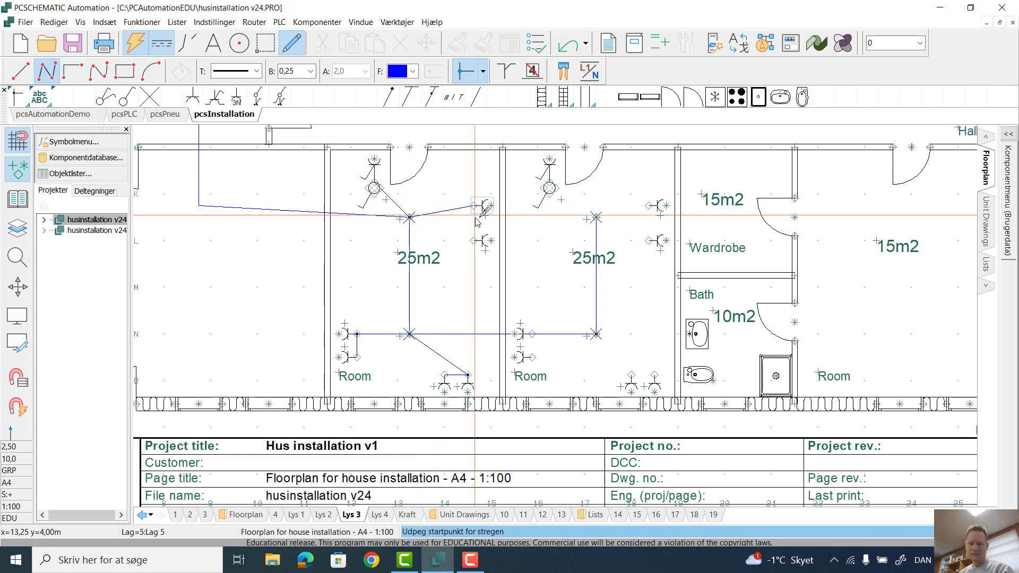
pyautogui.click(474, 240)
pyautogui.click(474, 205)
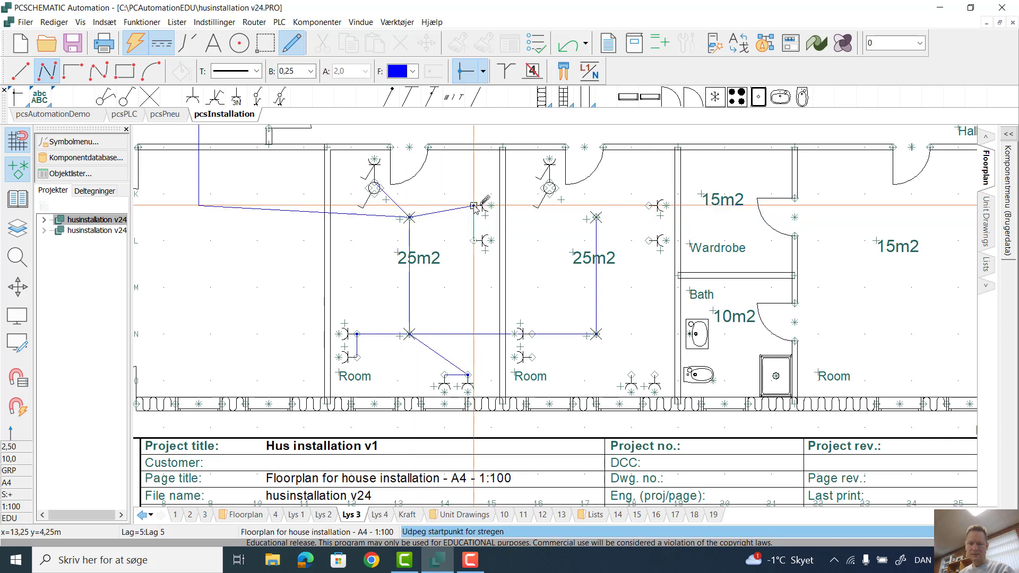
# - Connect the second 25 m2 room's upper lamp to the switch beside the door and to both sockets on the wardrobe-side wall
pyautogui.click(596, 217)
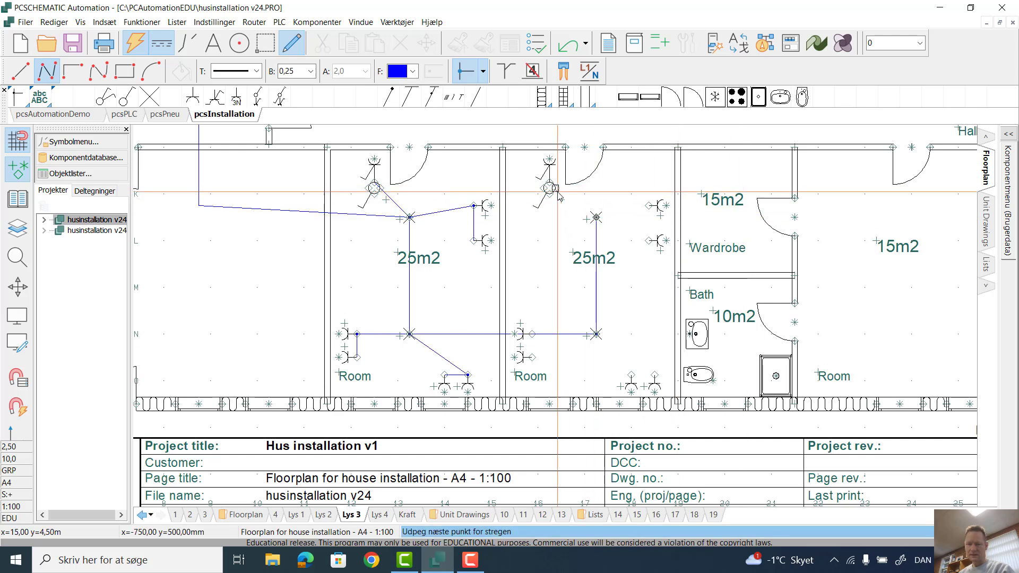
pyautogui.click(595, 218)
pyautogui.click(657, 205)
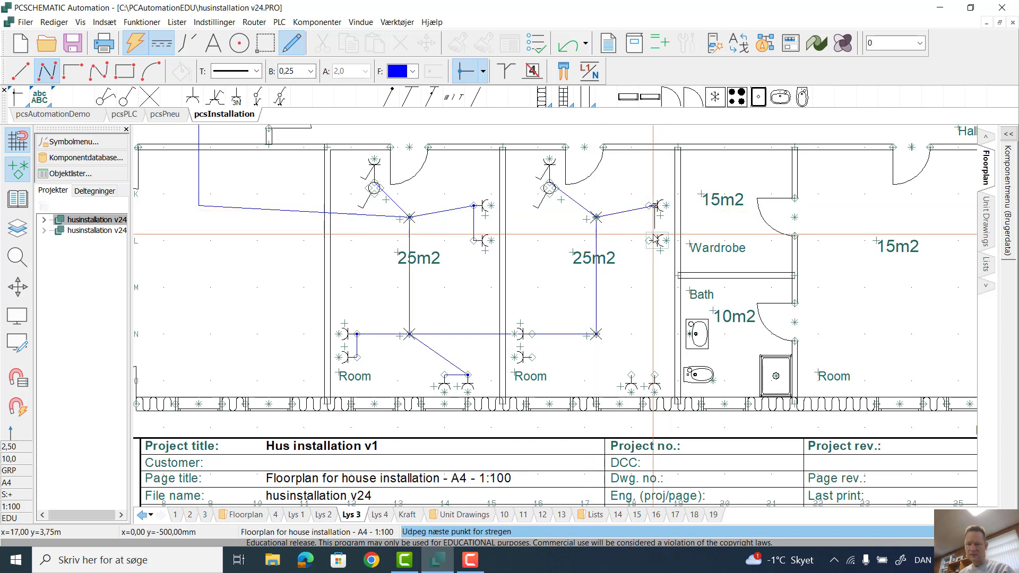
pyautogui.doubleClick(653, 240)
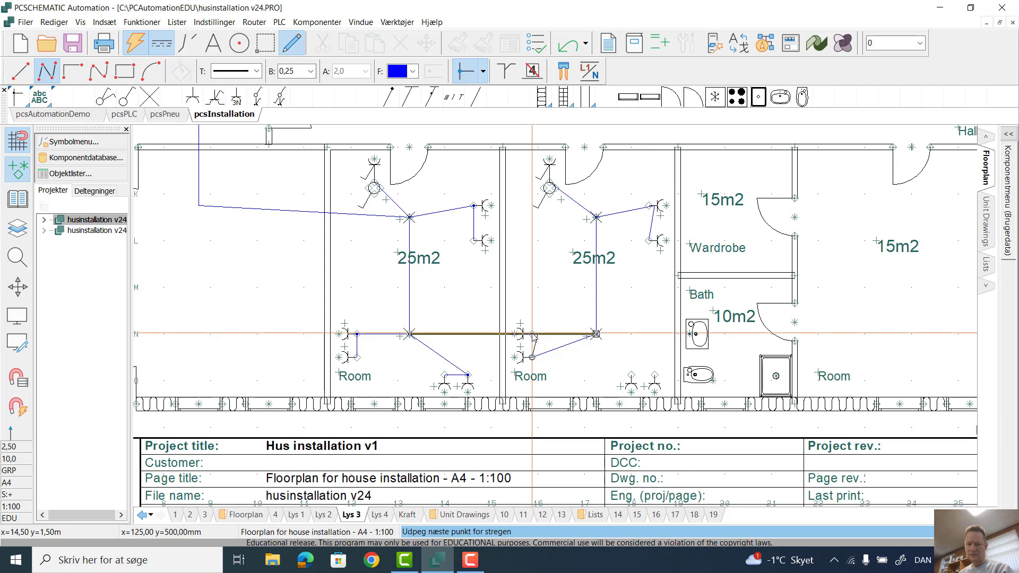
# - Connect the second 25 m2 room's lower lamp to the socket pair on the wall shared with the first room and the pair on the window wall
pyautogui.click(532, 357)
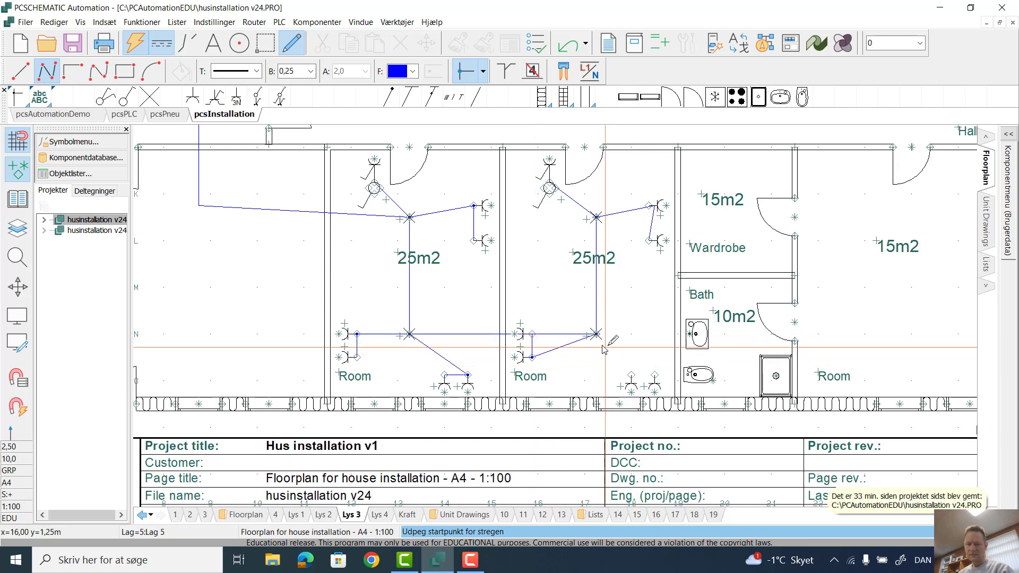
pyautogui.click(595, 335)
pyautogui.click(631, 375)
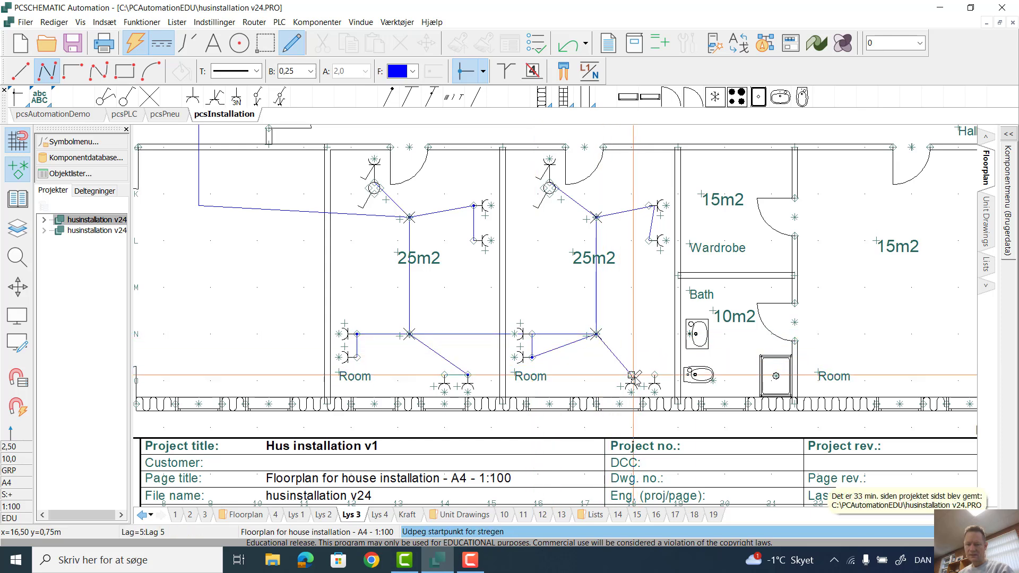
pyautogui.click(655, 375)
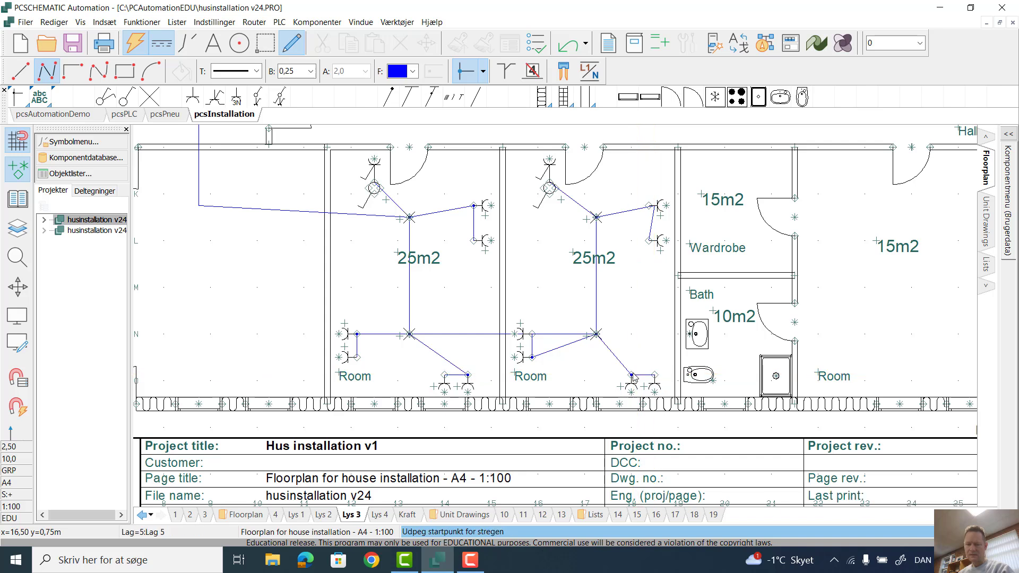
pyautogui.click(549, 188)
pyautogui.click(596, 217)
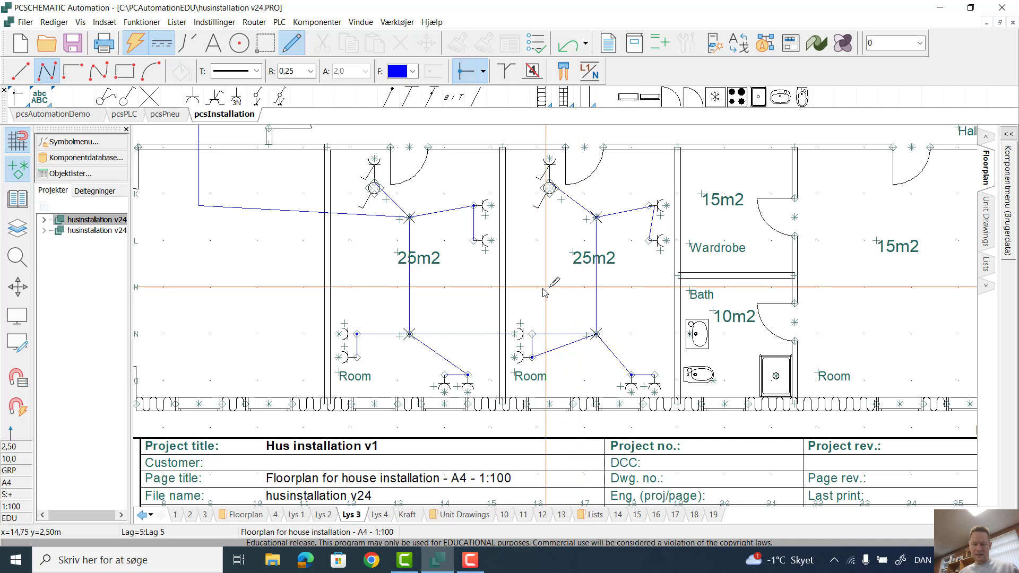
# - Review the wiring on Lys 3 along its supply line towards the group board and glance at the Lys 4 floor plan
pyautogui.scroll(4, 395, 257)
pyautogui.scroll(6, 396, 257)
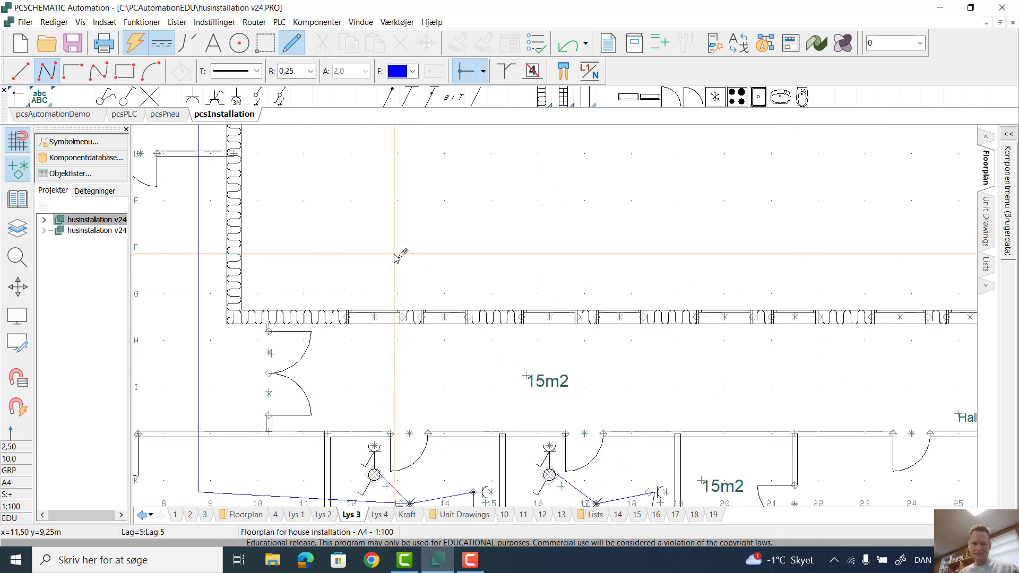
pyautogui.scroll(-2, 397, 255)
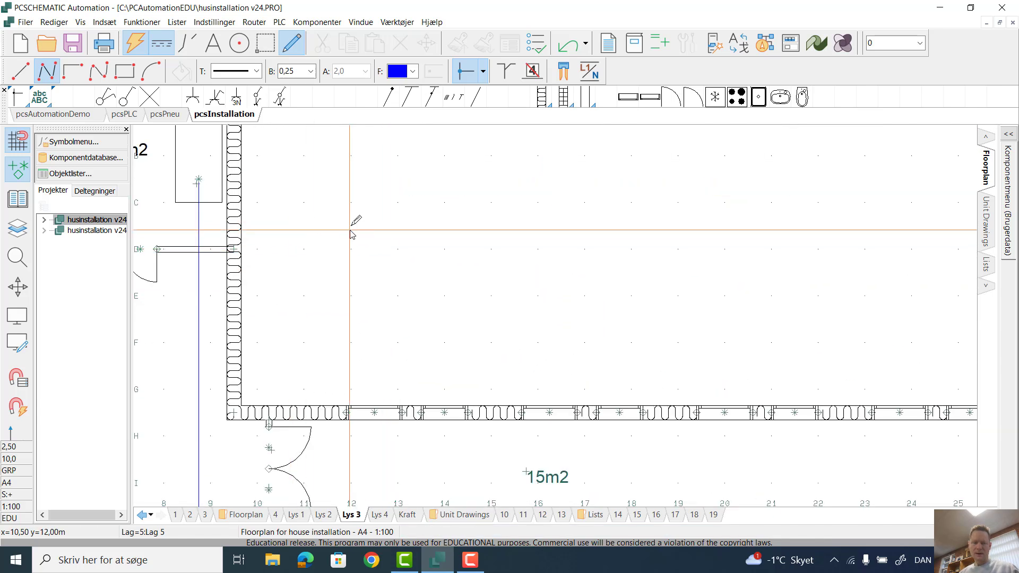
pyautogui.scroll(-5, 353, 222)
pyautogui.scroll(-2, 393, 235)
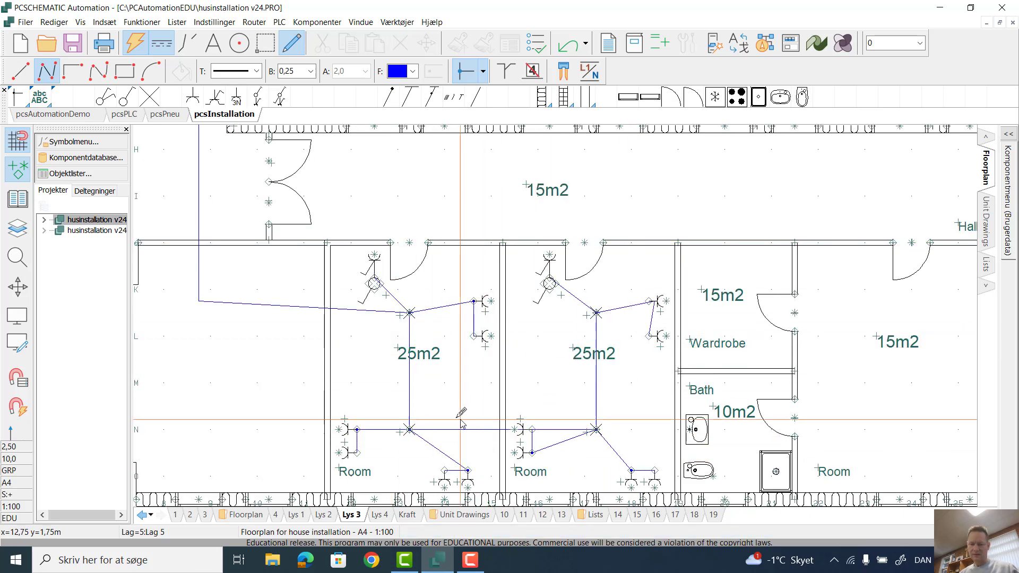
pyautogui.click(385, 516)
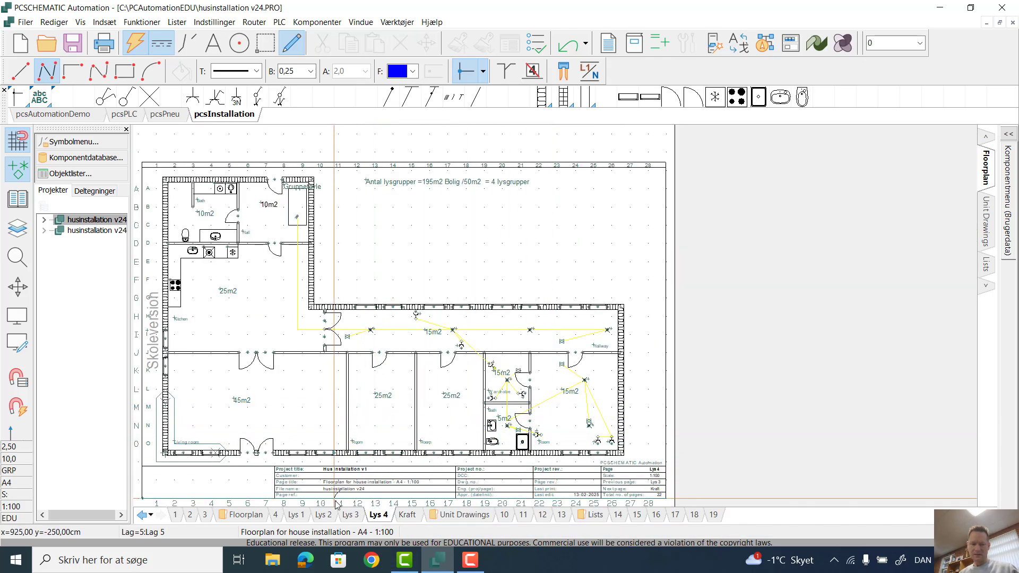
pyautogui.click(351, 515)
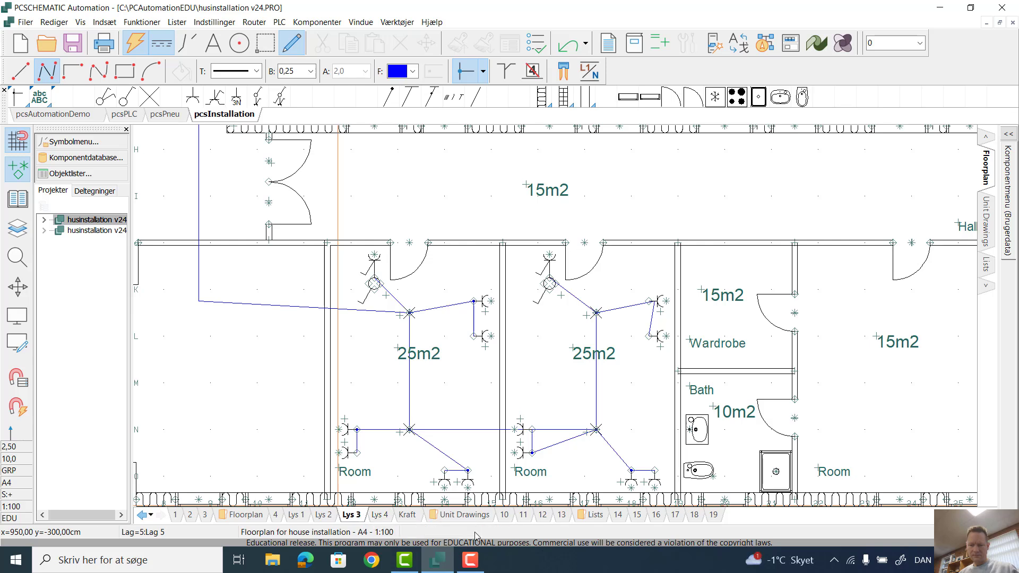
pyautogui.click(471, 560)
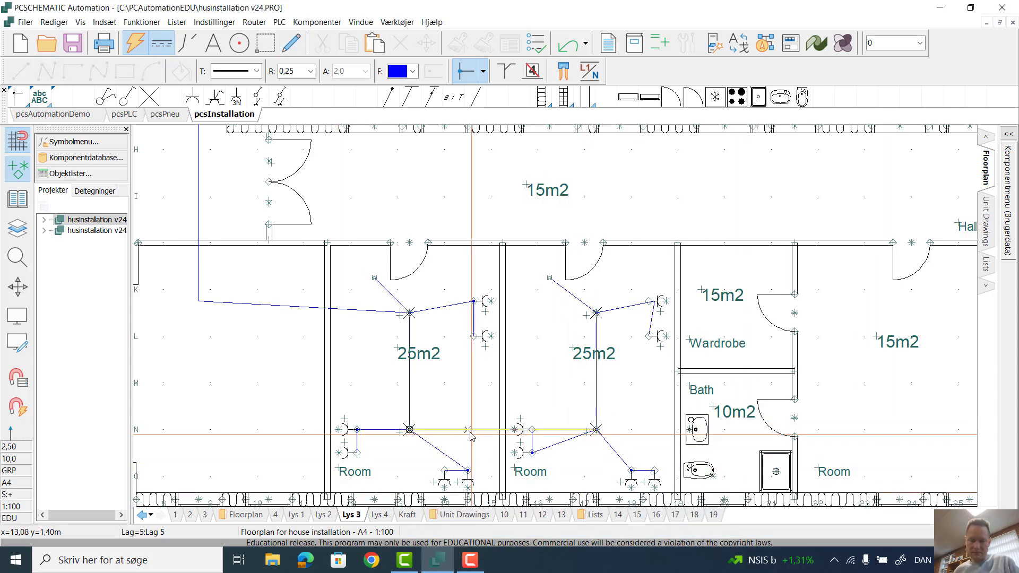
# - On Lys 4, place three lamps along the hallway at about x 11.5, 16 and 22.5 m, all at y 6.75 m
pyautogui.click(378, 516)
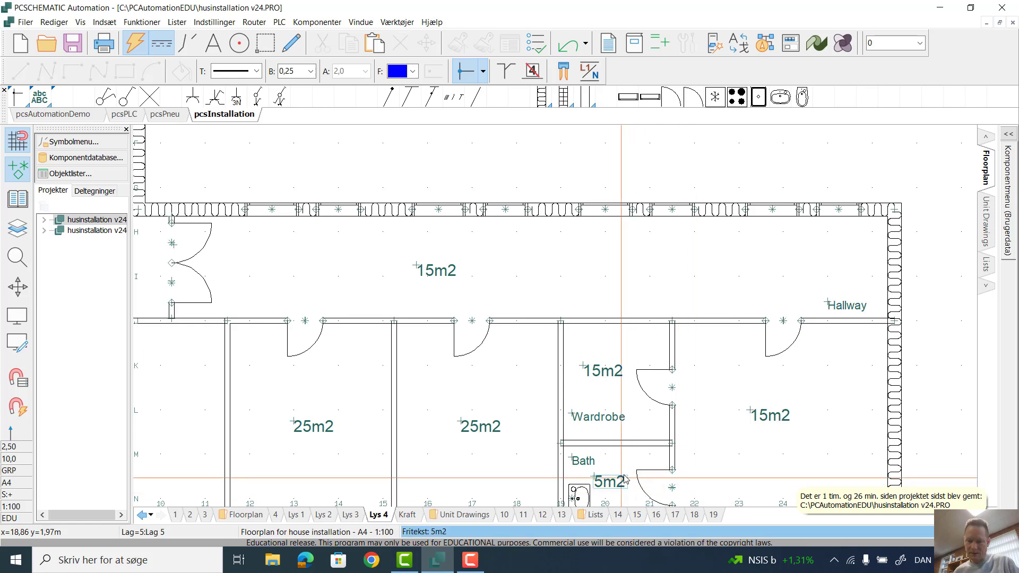
pyautogui.scroll(-3, 628, 232)
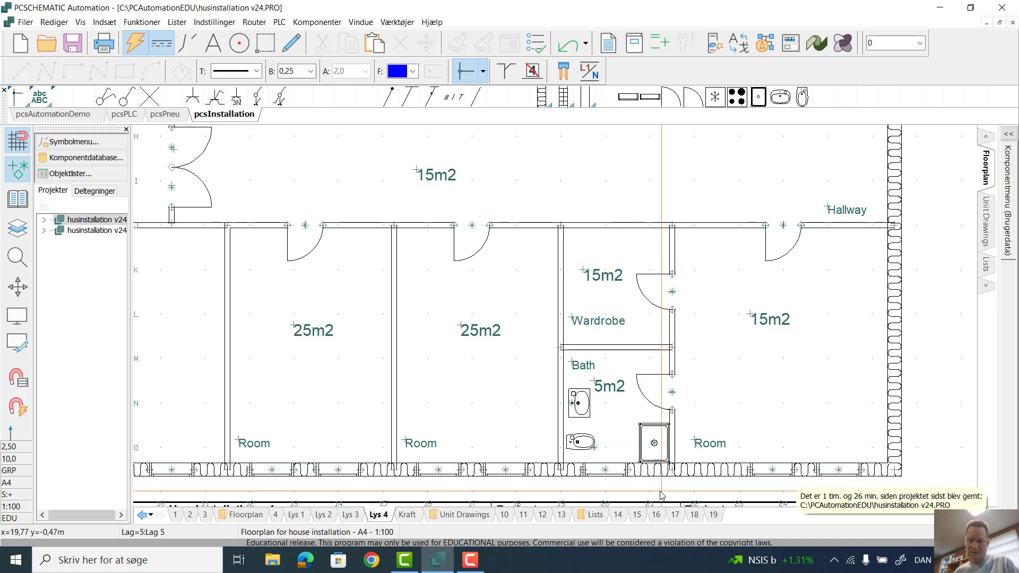
pyautogui.moveTo(577, 507)
pyautogui.moveTo(577, 506); pyautogui.dragTo(569, 504)
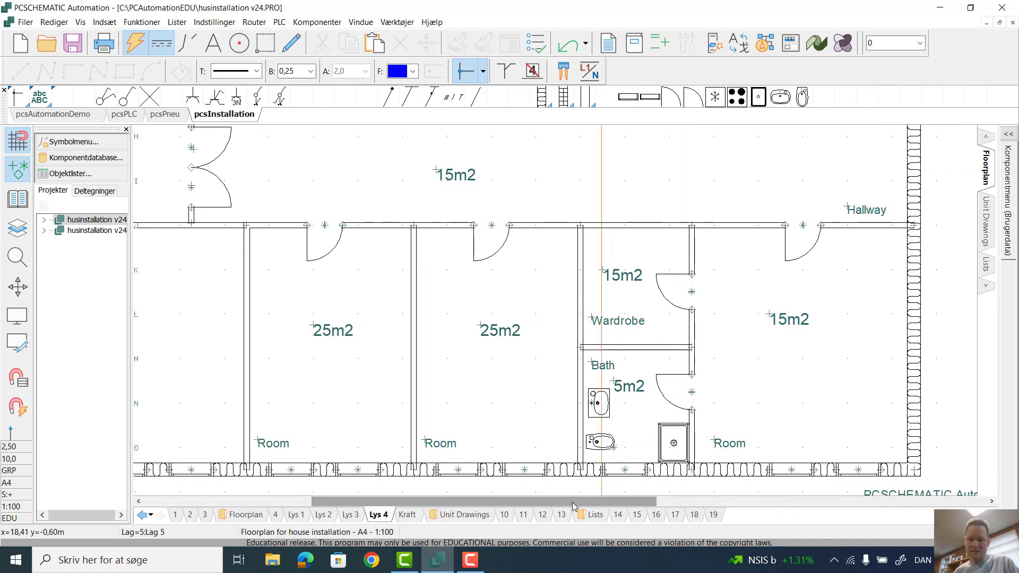
pyautogui.moveTo(976, 362); pyautogui.dragTo(978, 345)
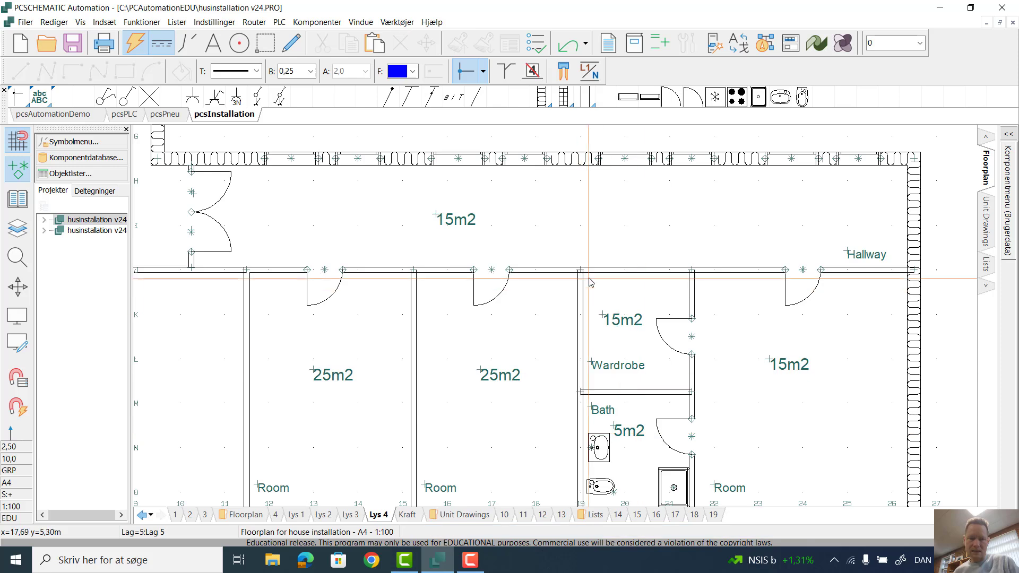
pyautogui.click(149, 97)
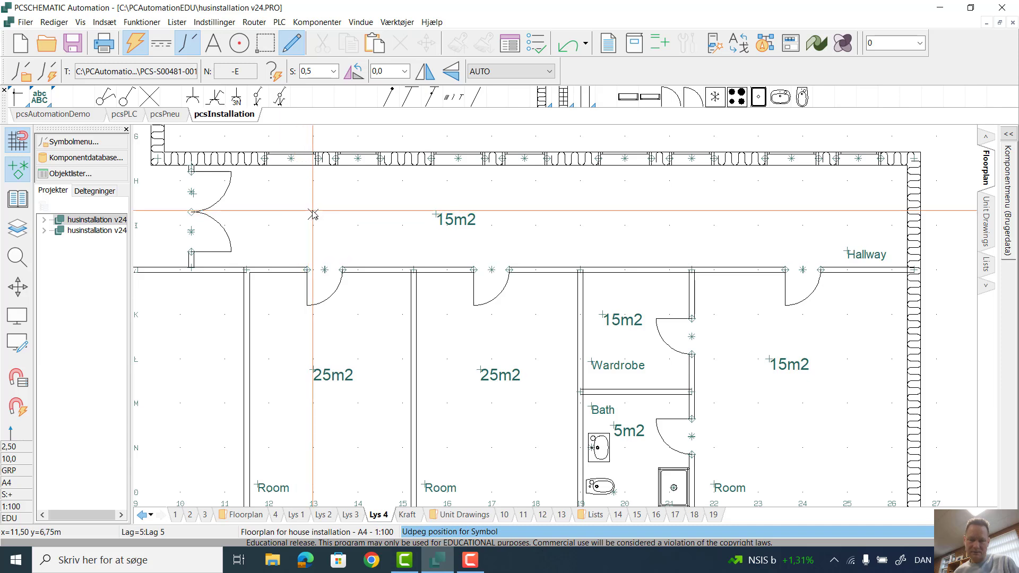
pyautogui.click(372, 223)
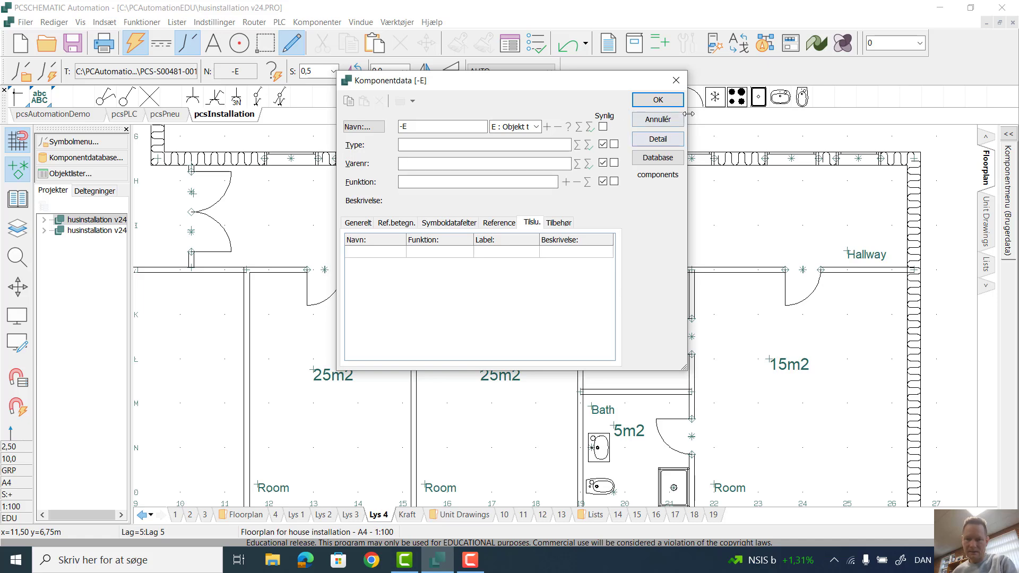
pyautogui.click(673, 103)
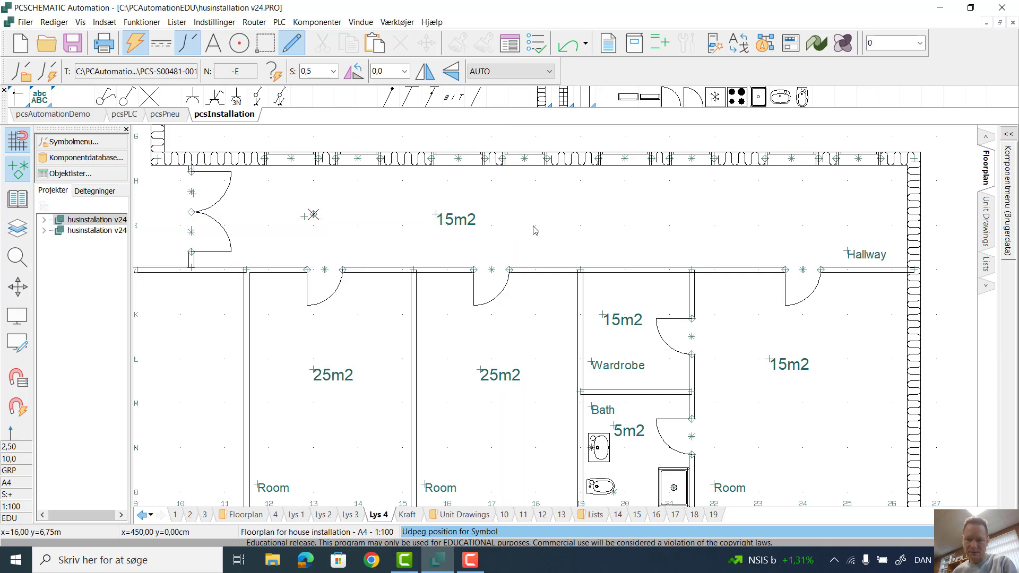
pyautogui.click(513, 214)
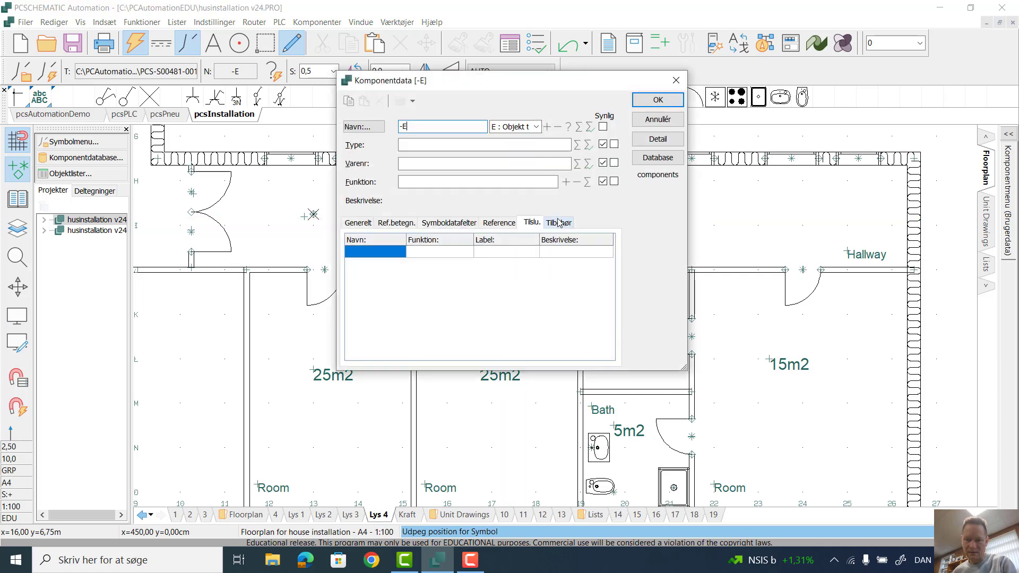
pyautogui.click(660, 102)
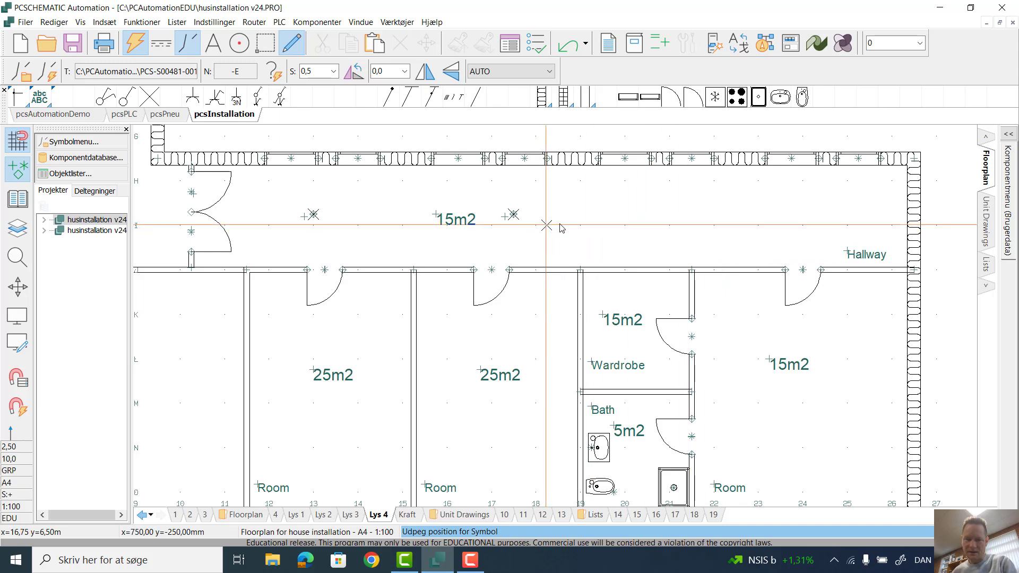
pyautogui.click(809, 220)
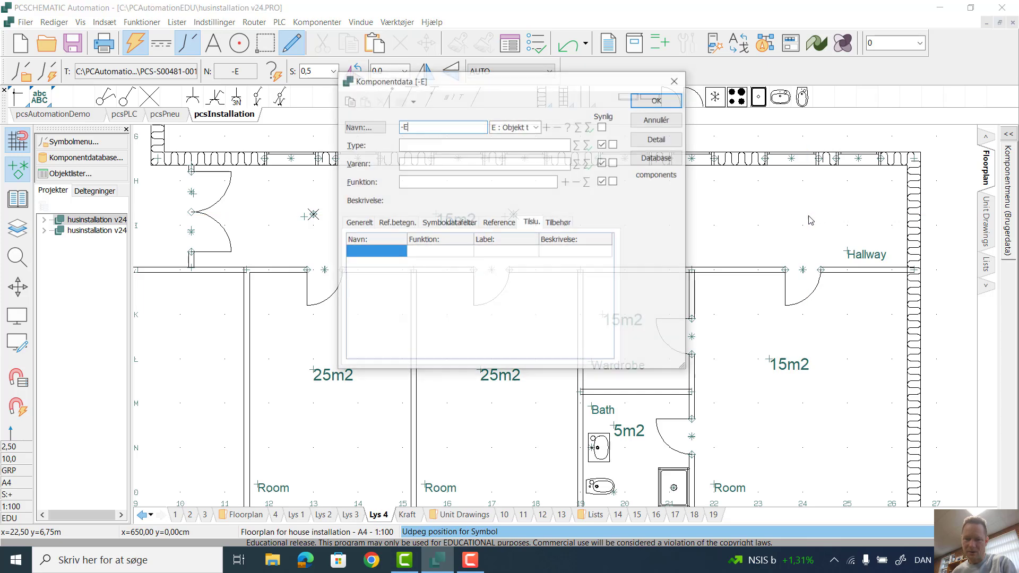
pyautogui.click(658, 100)
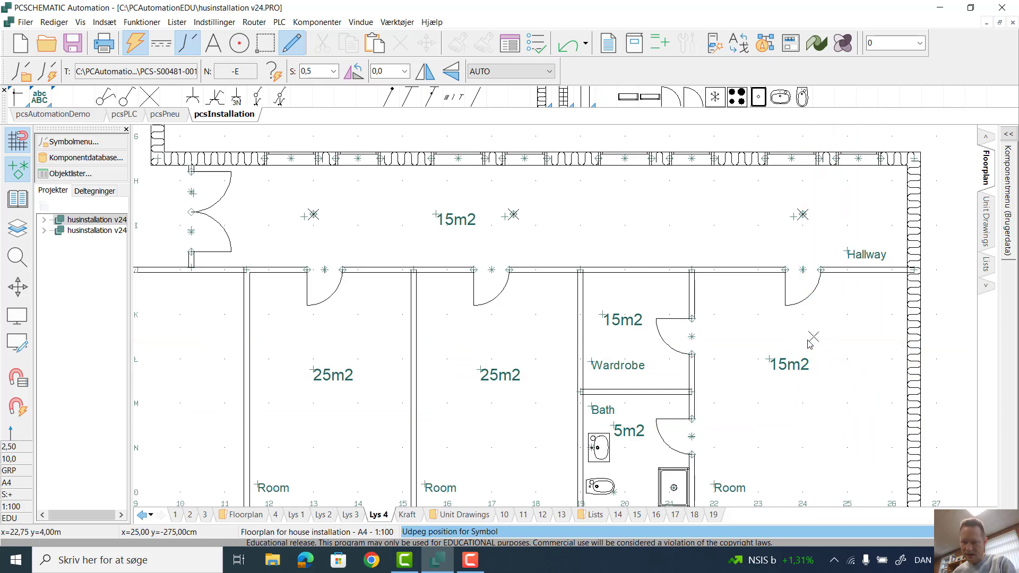
# - Place two lamps in the 15 m2 room below the hallway, at about x 22.5 m, y 4 m and y 1.5 m
pyautogui.click(831, 462)
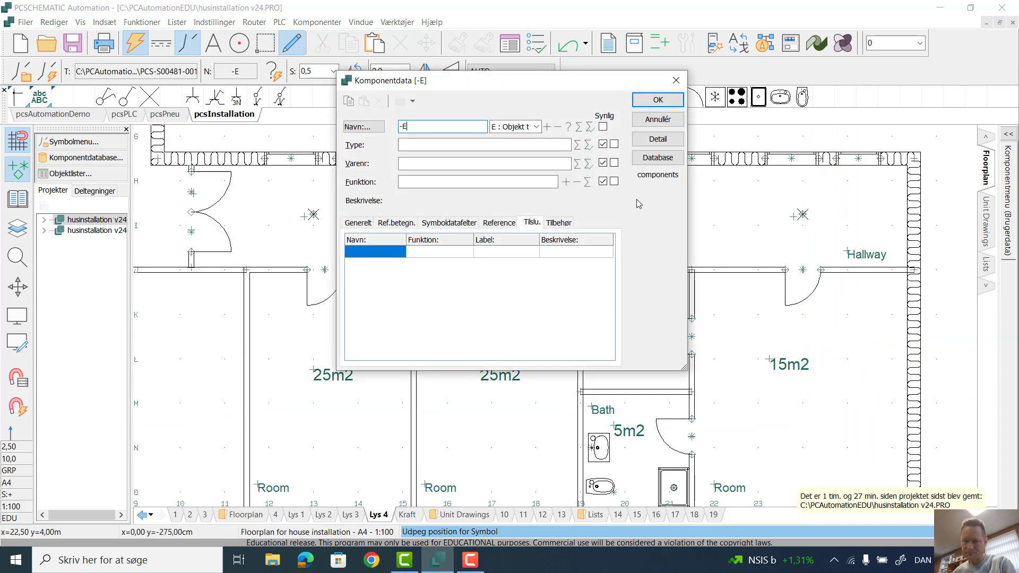
pyautogui.click(658, 100)
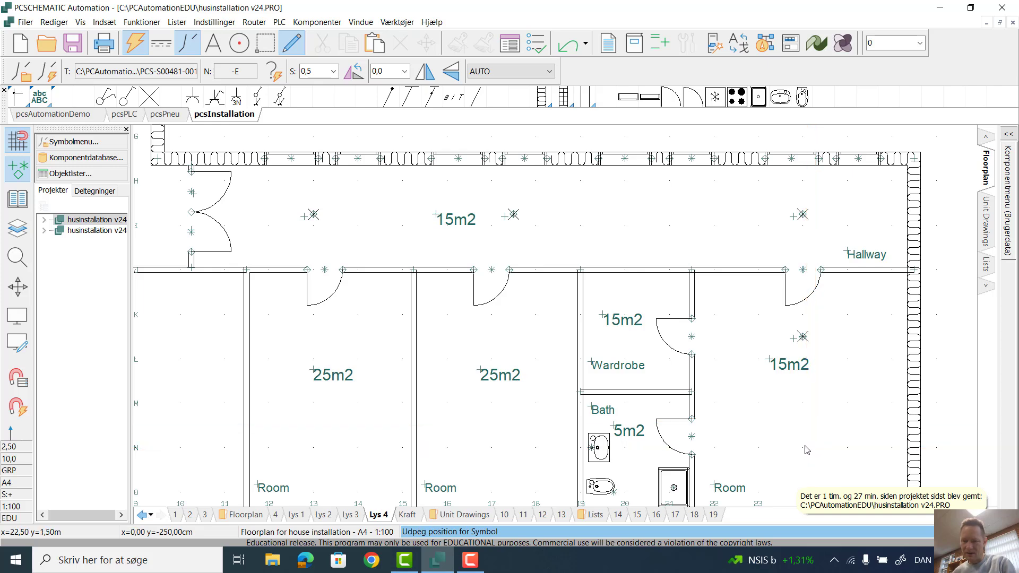
pyautogui.click(784, 454)
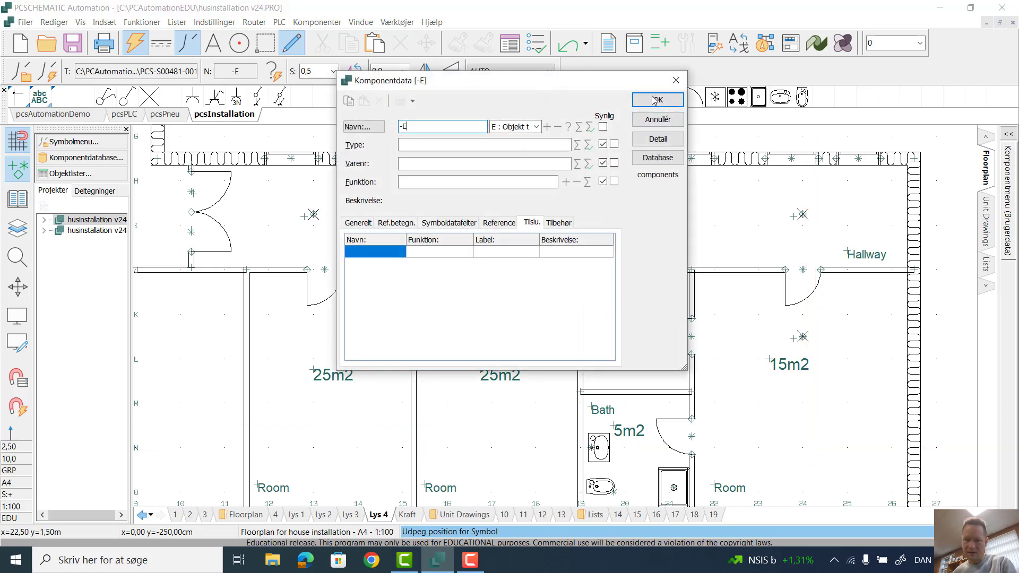
pyautogui.click(657, 101)
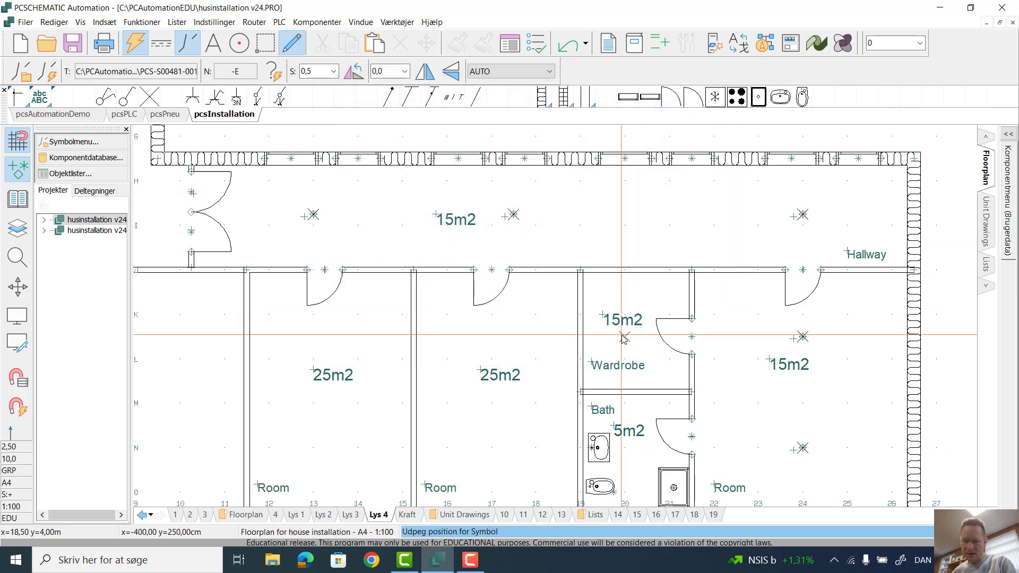
# - Place a lamp in the wardrobe at about x 18.5, y 4 m and one in the bath at about x 18.75, y 1.25 m
pyautogui.click(646, 348)
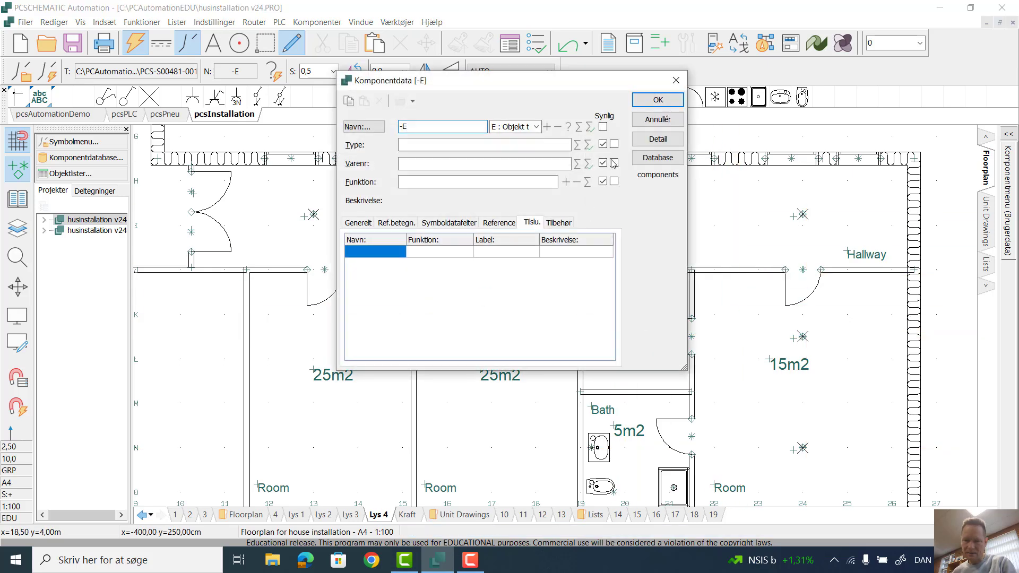
pyautogui.click(660, 101)
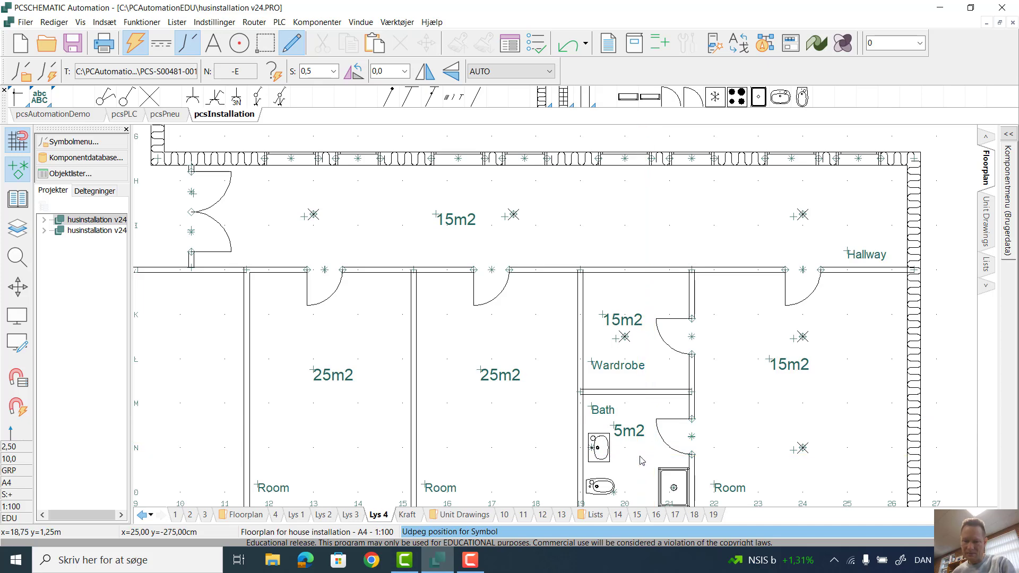
pyautogui.click(642, 460)
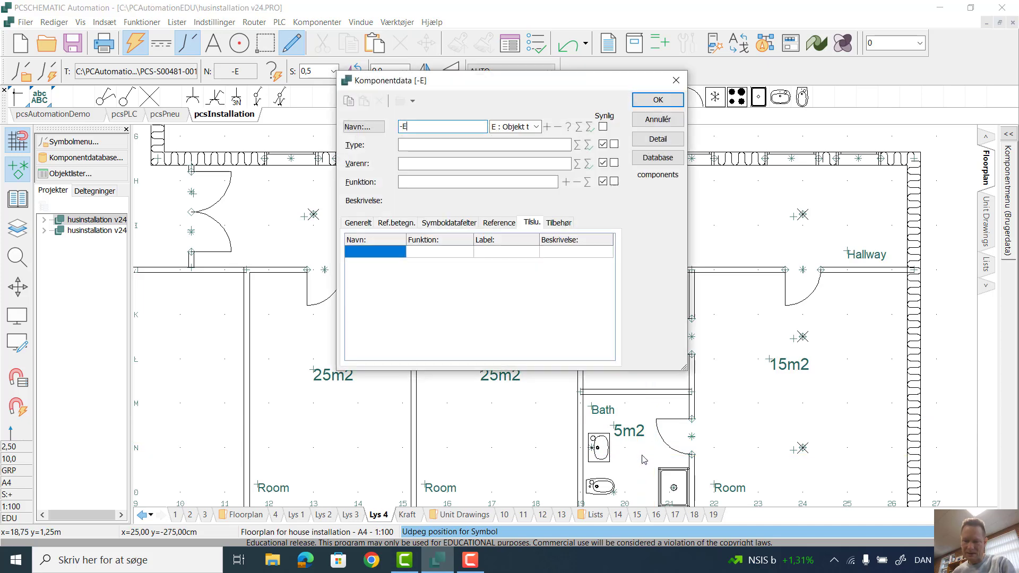
pyautogui.click(656, 101)
pyautogui.rightClick(734, 320)
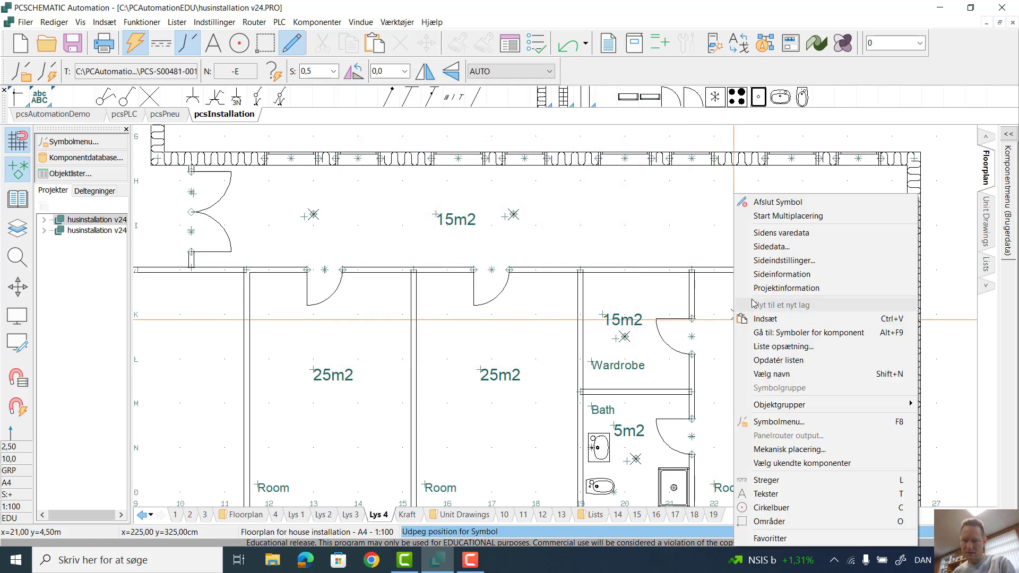
pyautogui.click(778, 202)
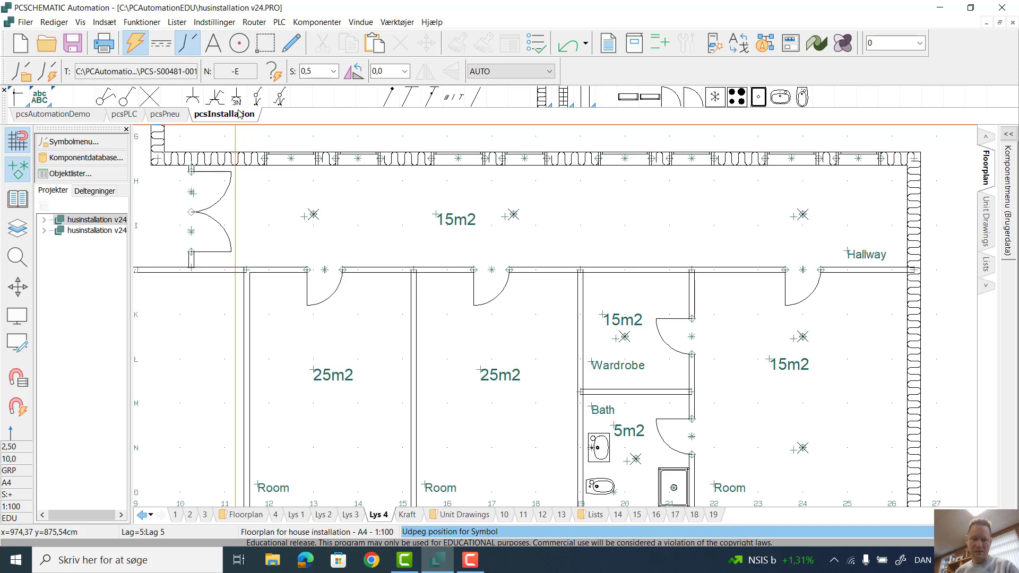
# - At scale 0.25, place a combined socket and two-way switch symbol (PCS-S00462-012) in the hallway at about x 11, y 5.75 m, name hidden
pyautogui.click(281, 99)
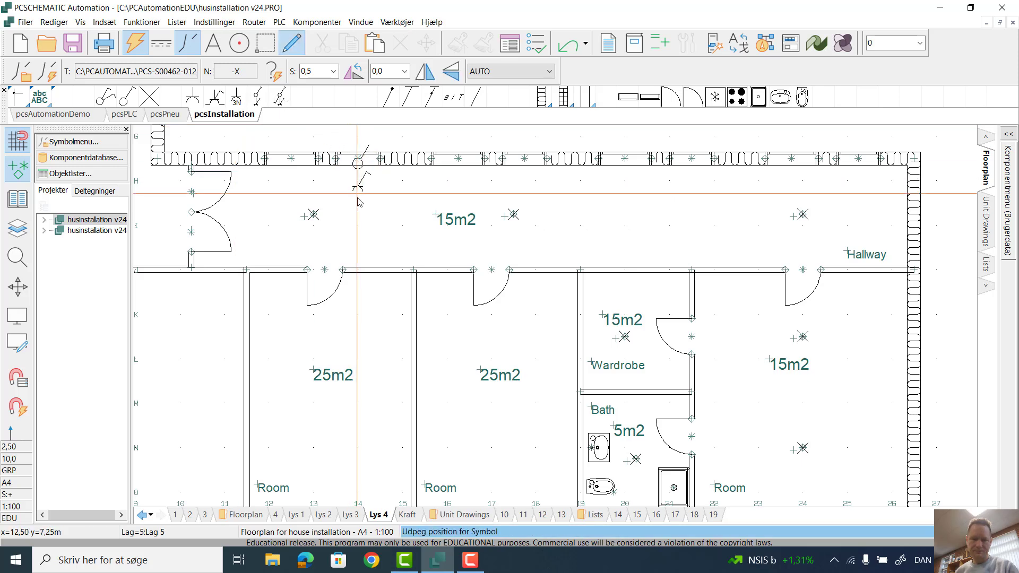
pyautogui.rightClick(428, 211)
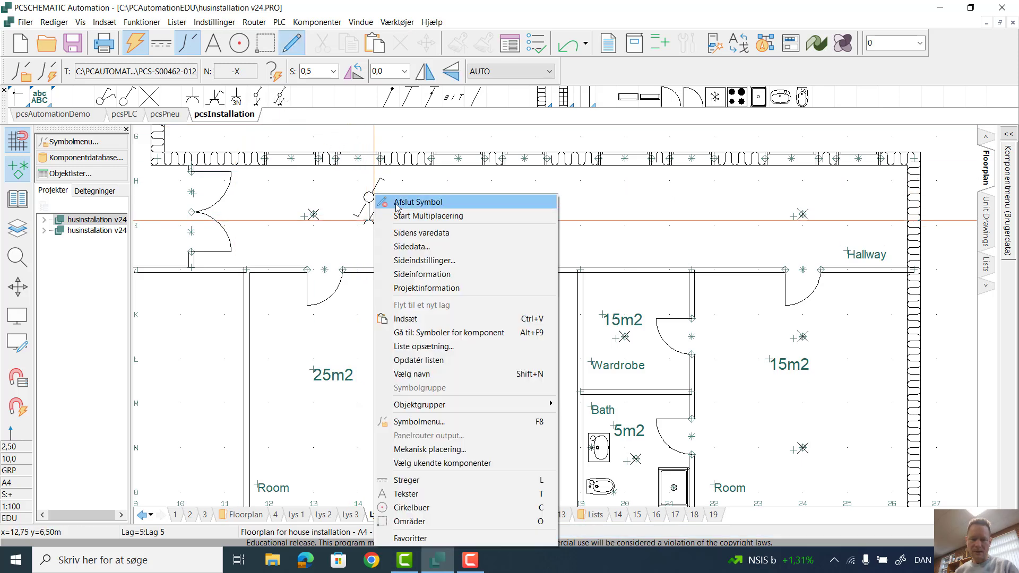
pyautogui.click(456, 202)
pyautogui.click(334, 71)
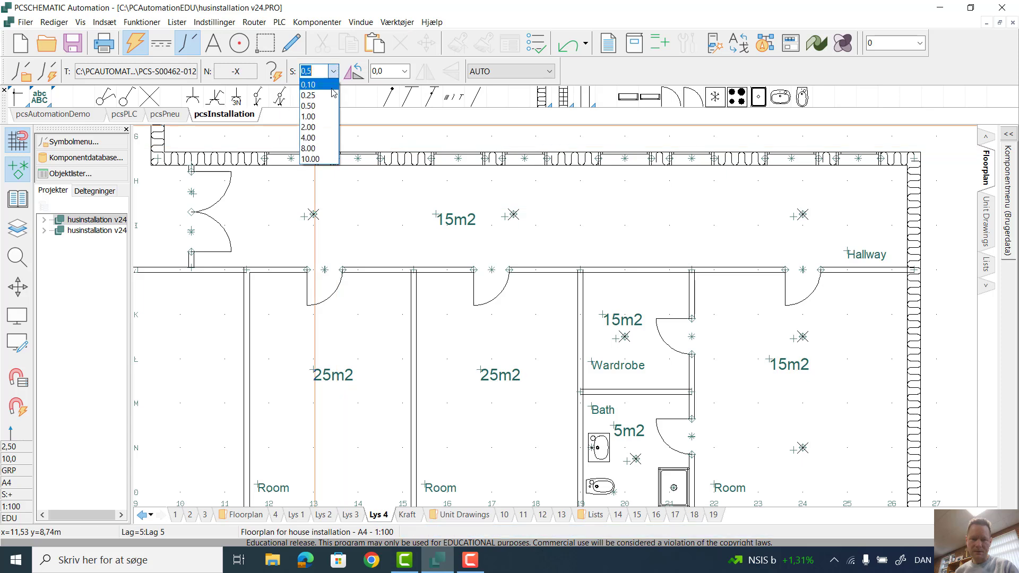
pyautogui.click(324, 97)
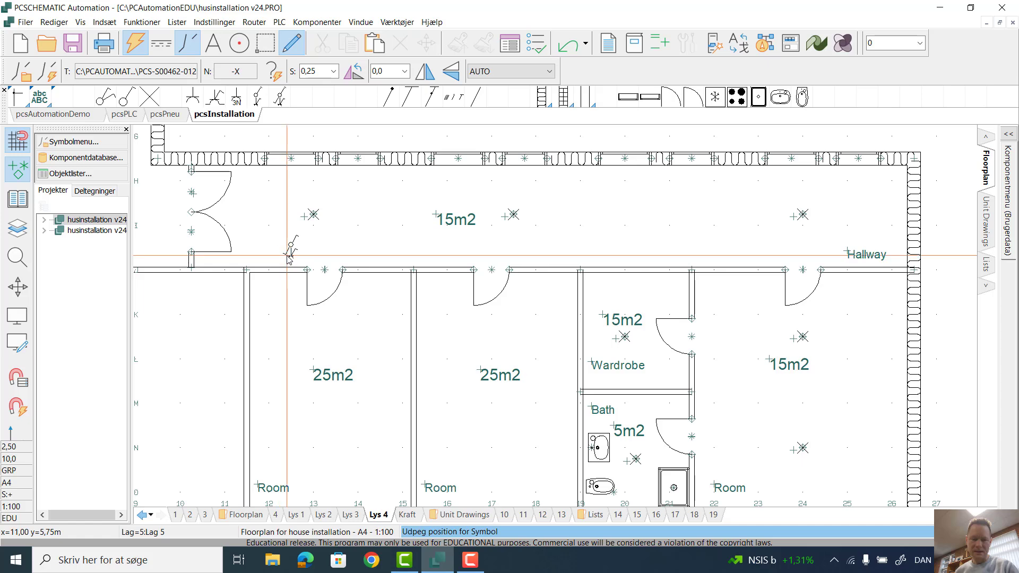
pyautogui.click(311, 267)
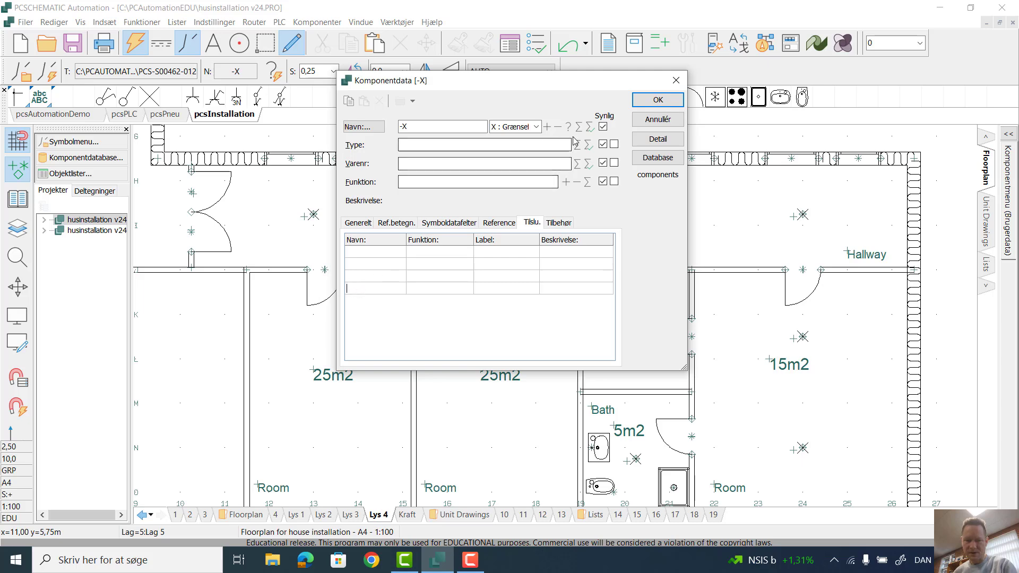
pyautogui.click(655, 101)
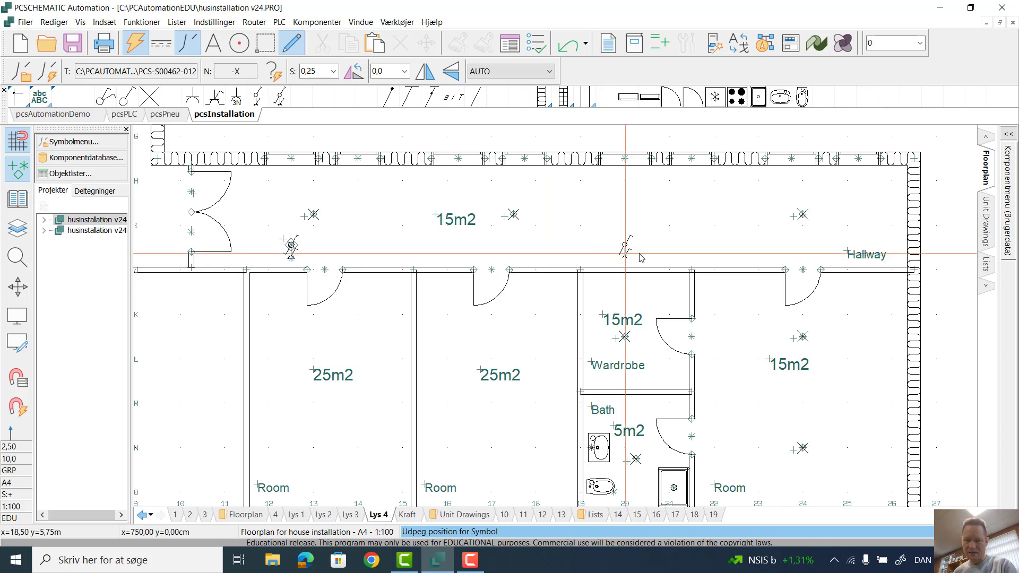
# - Place a second combined socket and two-way switch in the hallway at about x 21.75, y 5.75 m, and finish placing that symbol
pyautogui.click(774, 258)
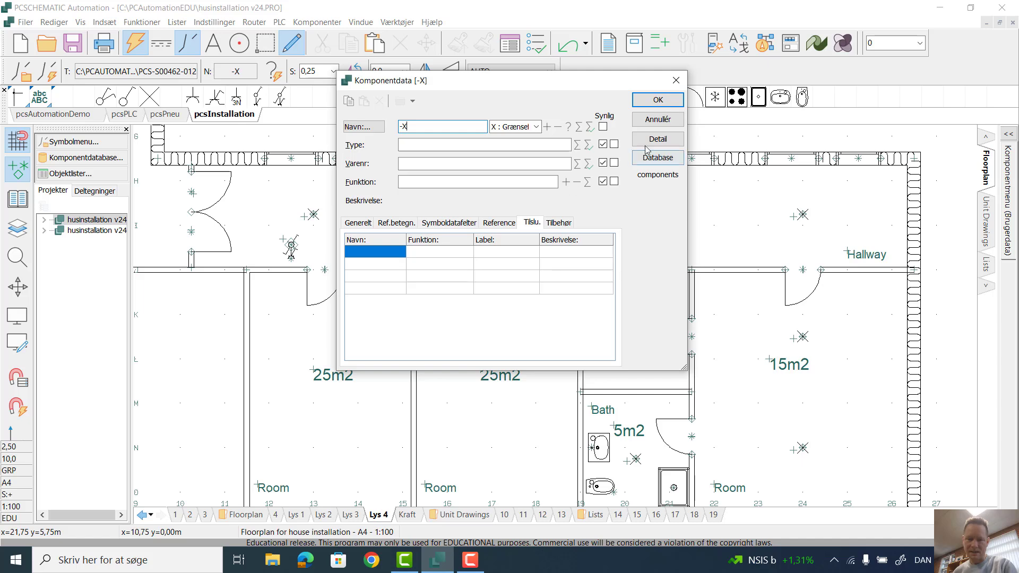
pyautogui.click(649, 101)
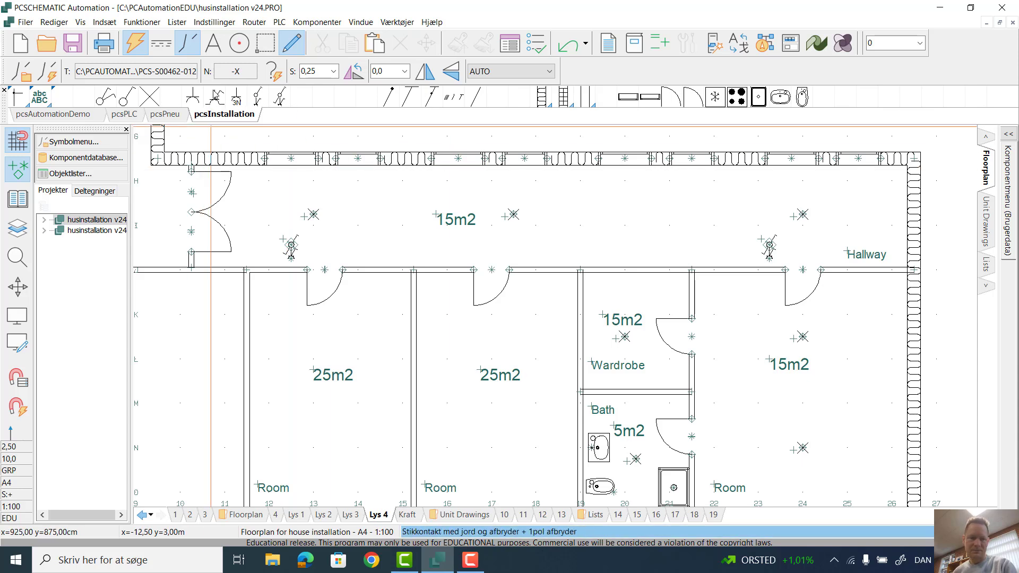
pyautogui.click(216, 97)
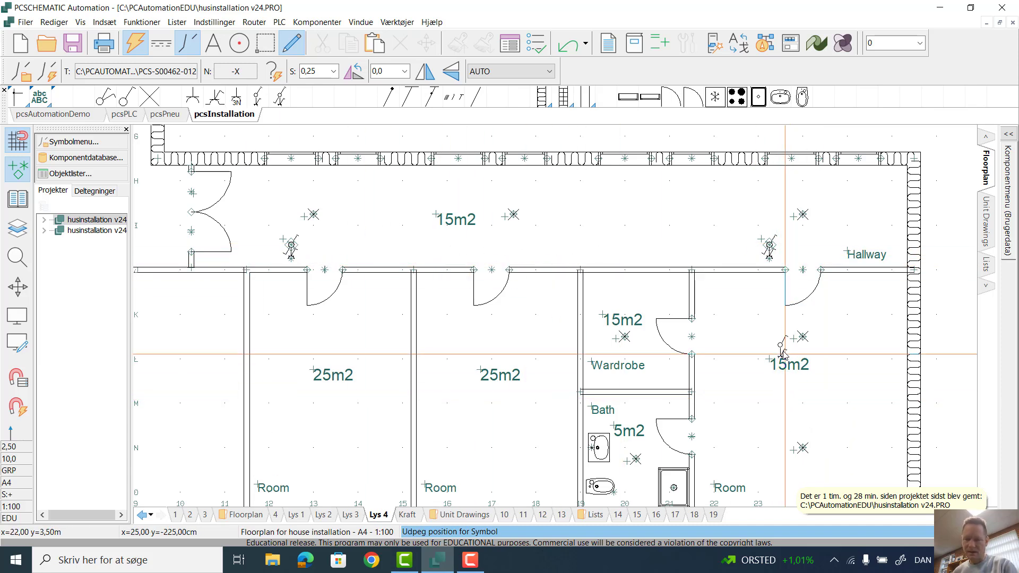
pyautogui.rightClick(757, 335)
pyautogui.click(780, 209)
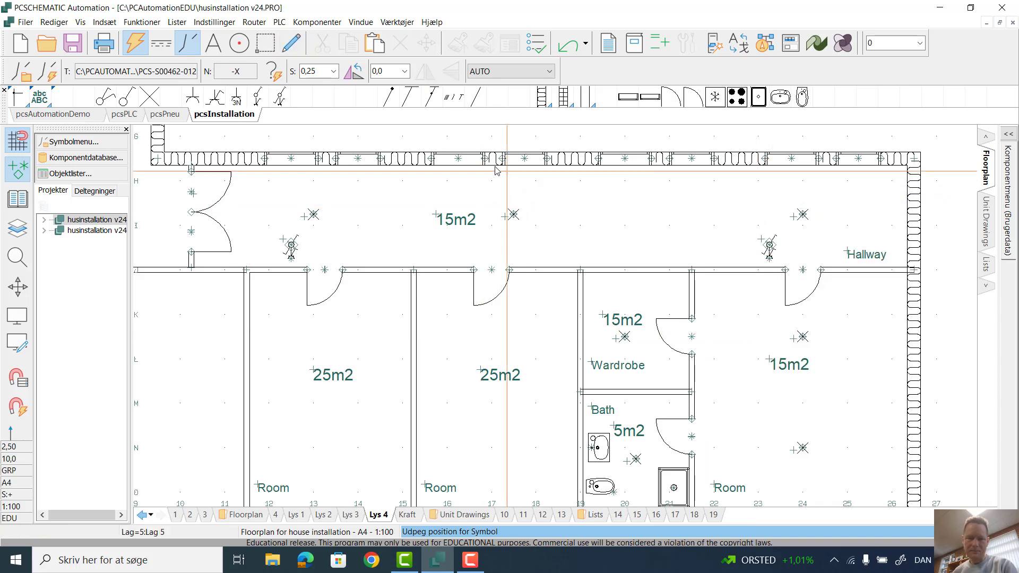
# - Place two PCS-S00462-011 socket-and-switch symbols rotated 180° below the hallway wall, at about x 11 and x 21.75 m, both y 5.25 m
pyautogui.click(256, 97)
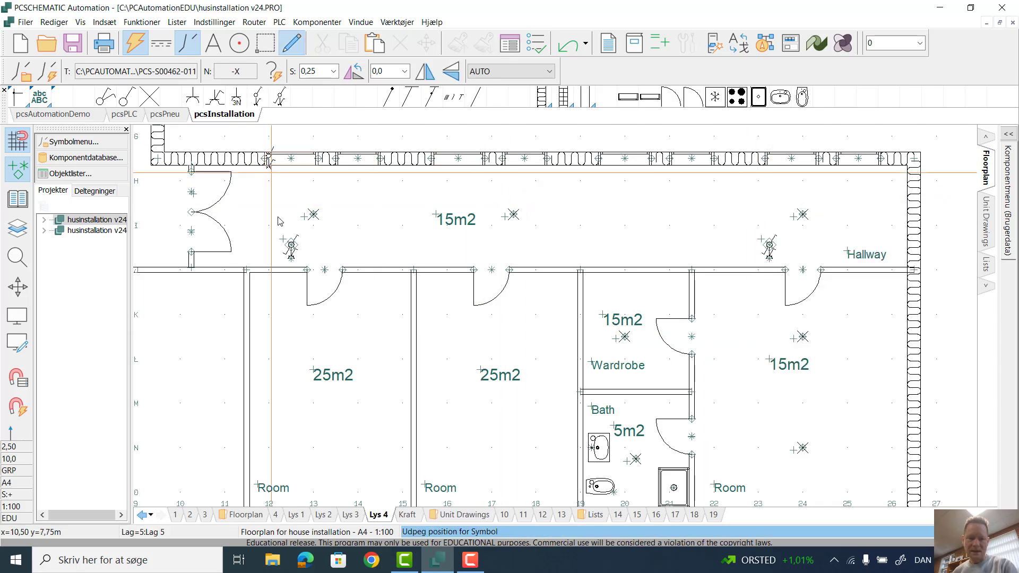
pyautogui.click(295, 289)
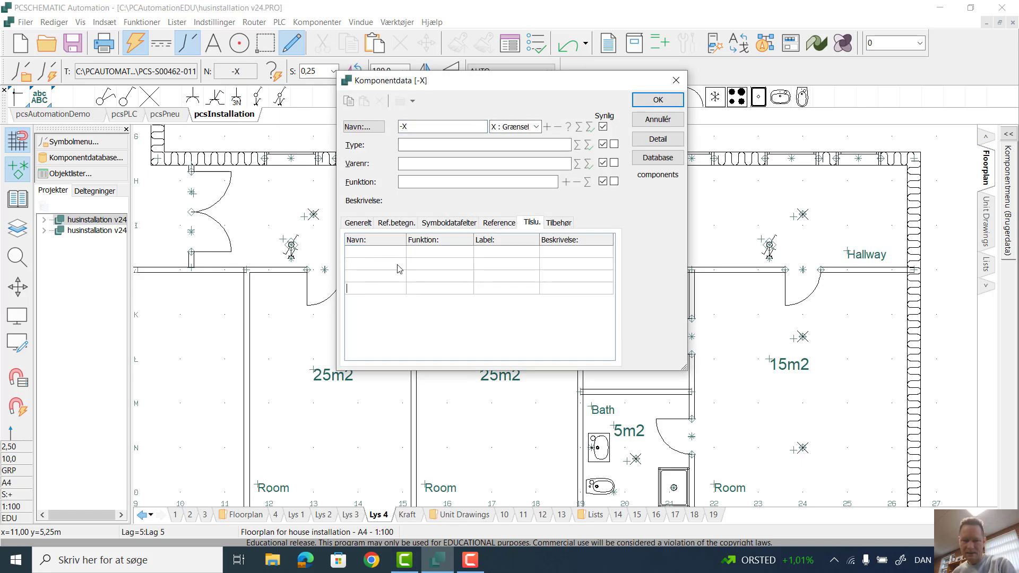
pyautogui.click(655, 100)
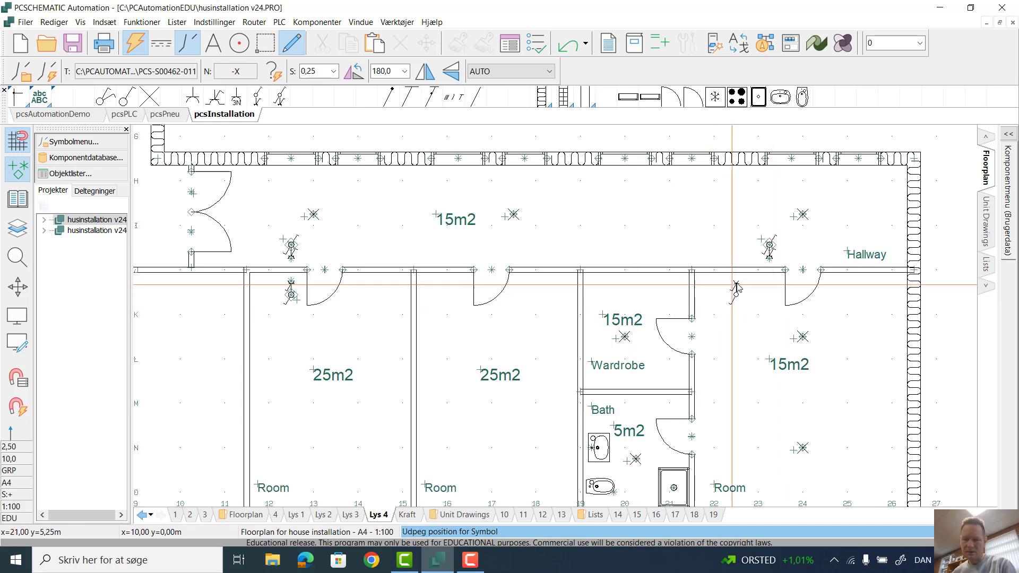
pyautogui.click(772, 286)
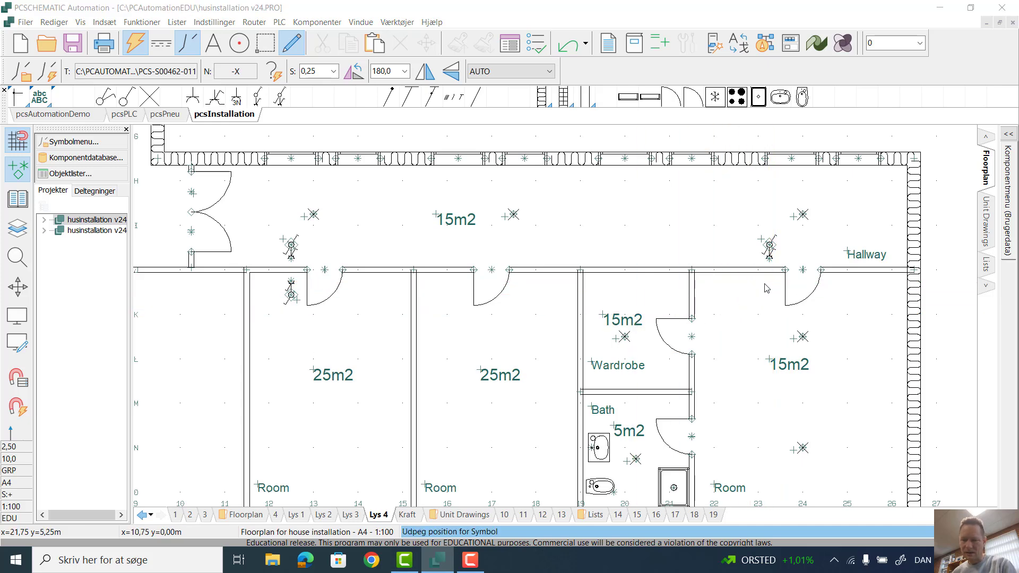
pyautogui.click(648, 99)
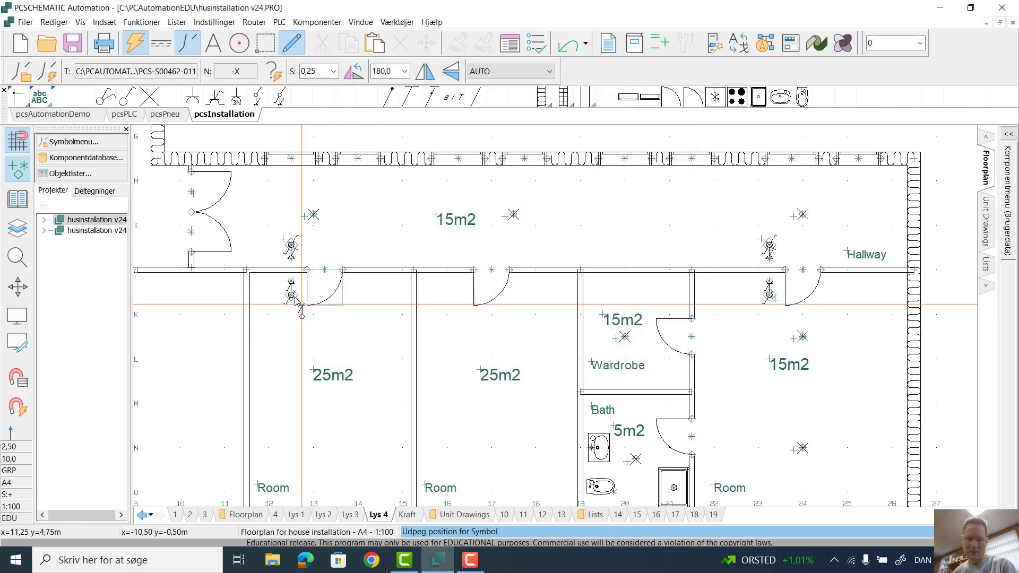
pyautogui.rightClick(345, 328)
pyautogui.click(399, 216)
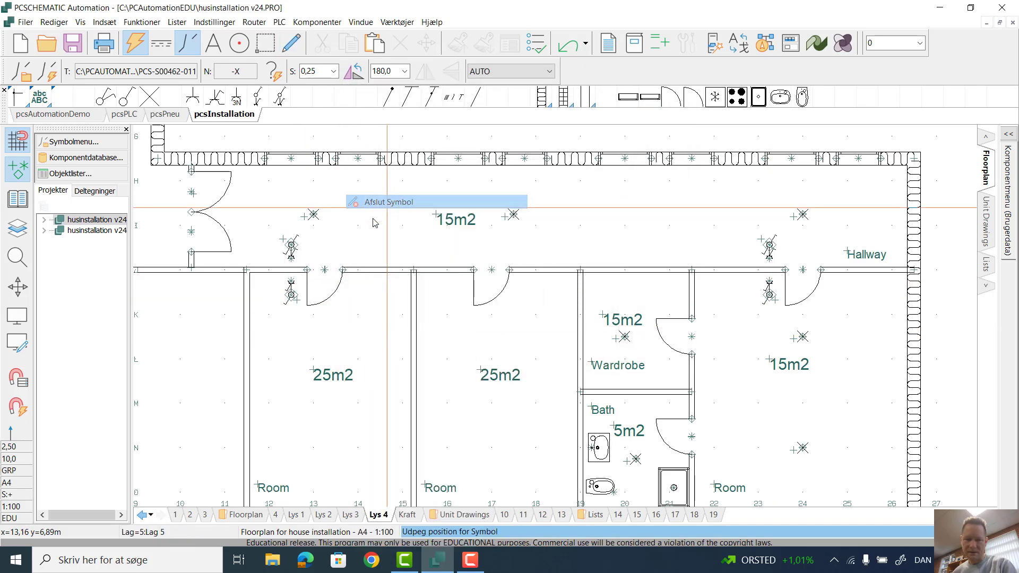
# - Delete only the socket-and-switch symbol beside the door in the first 25 m2 room
pyautogui.click(292, 291)
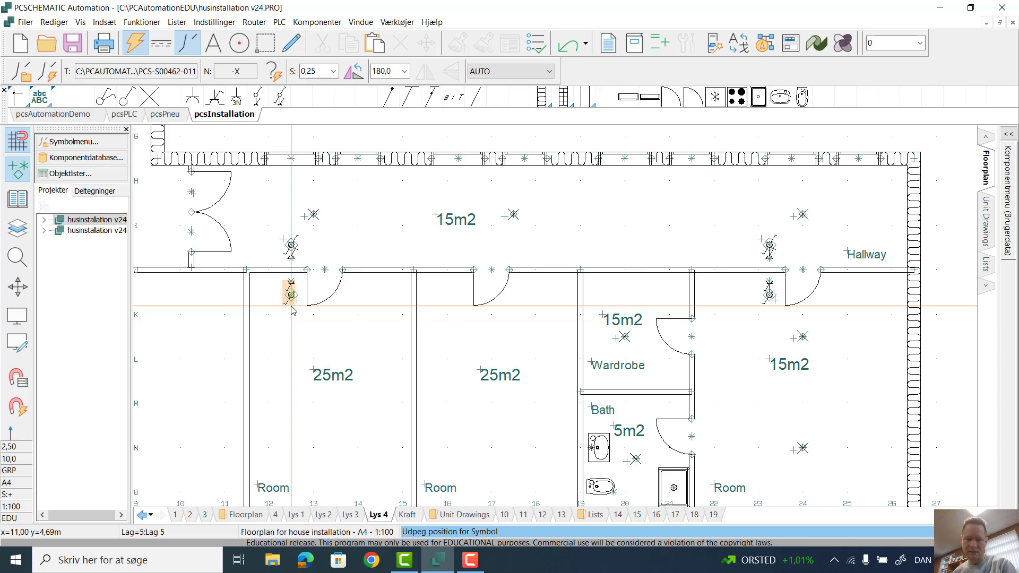
pyautogui.rightClick(293, 311)
pyautogui.click(412, 266)
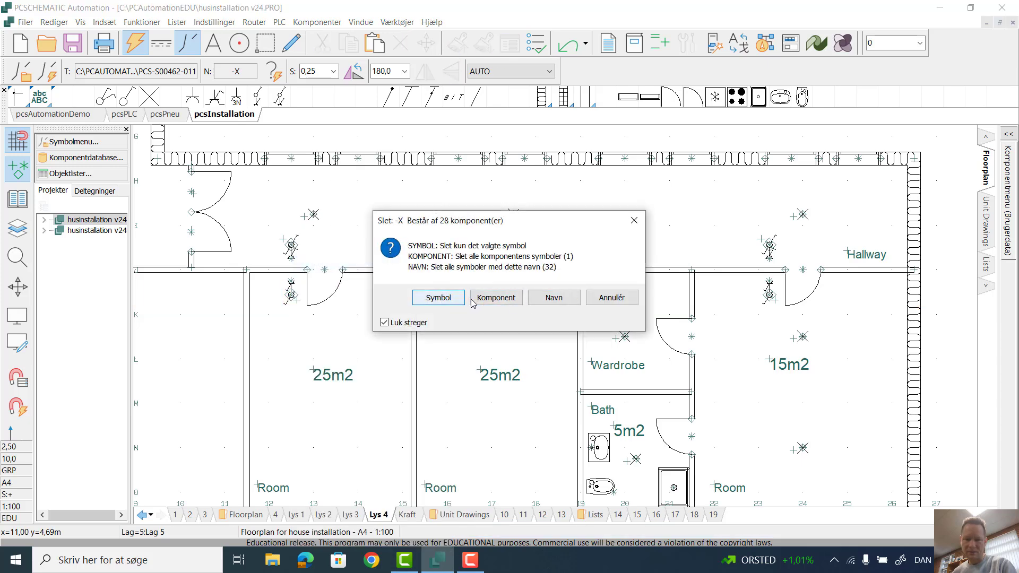
pyautogui.click(438, 298)
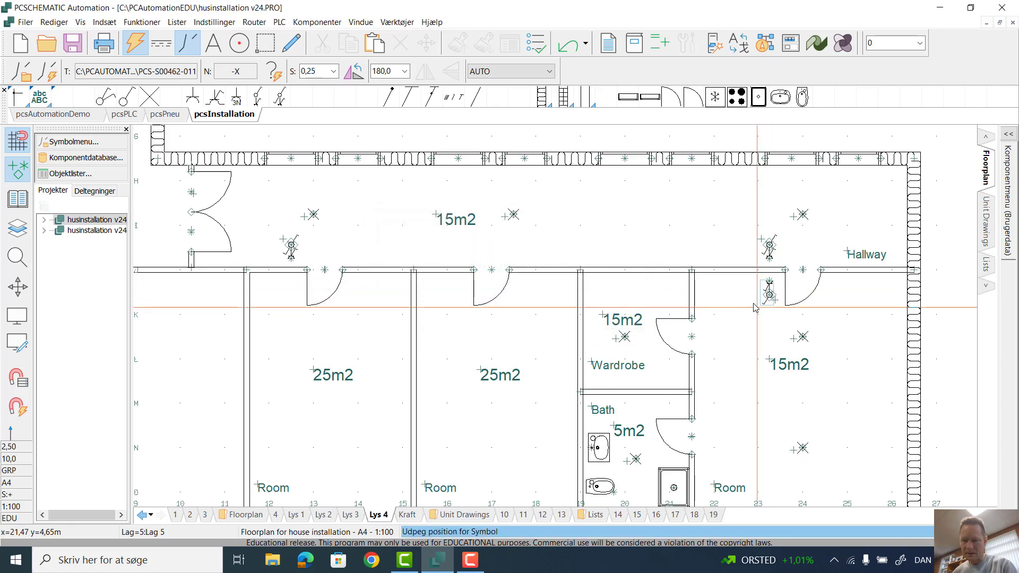
# - Place PCS-S00462-011 socket-and-switch symbols rotated 90° in the bath at about x 19.75, y 2.25 m and in the wardrobe at x 19.75, y 4.75 m
pyautogui.scroll(-3, 778, 309)
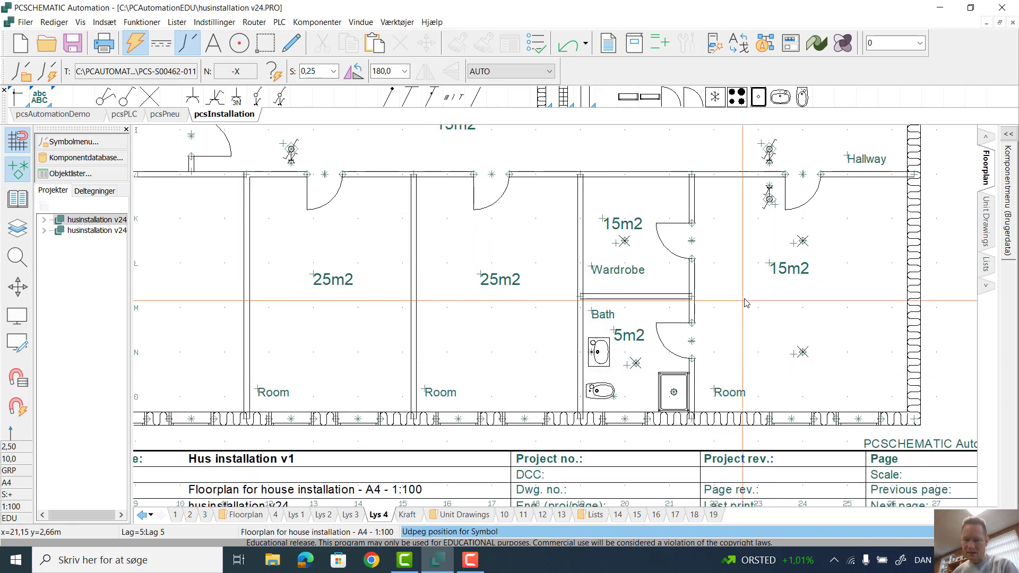
pyautogui.click(259, 97)
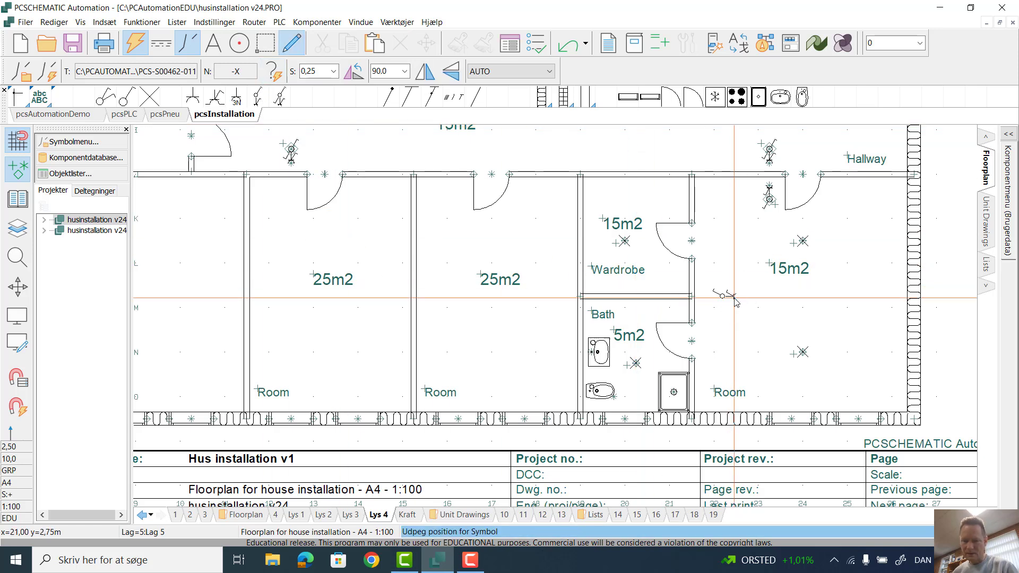
pyautogui.click(685, 318)
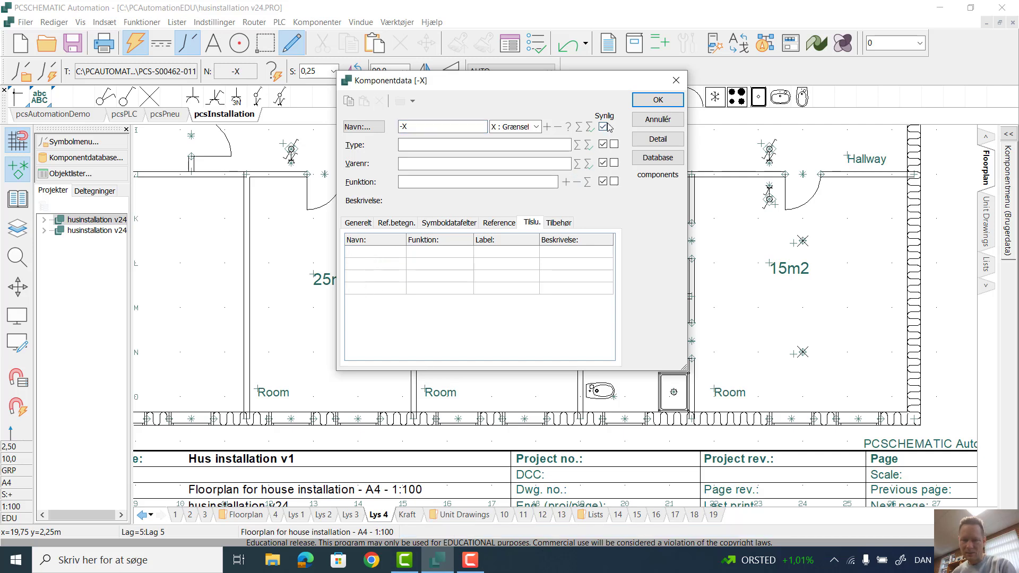
pyautogui.click(649, 101)
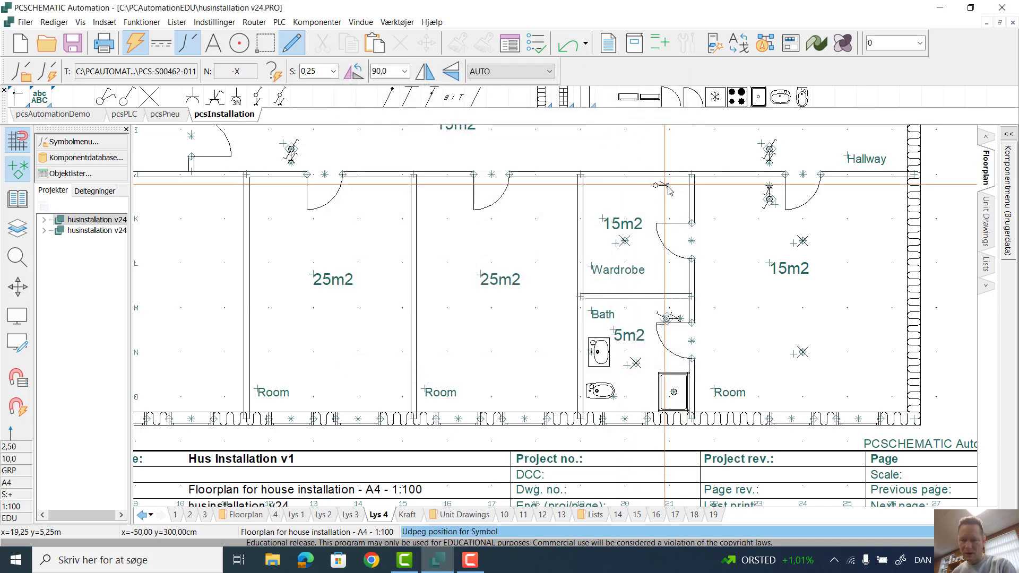
pyautogui.click(683, 212)
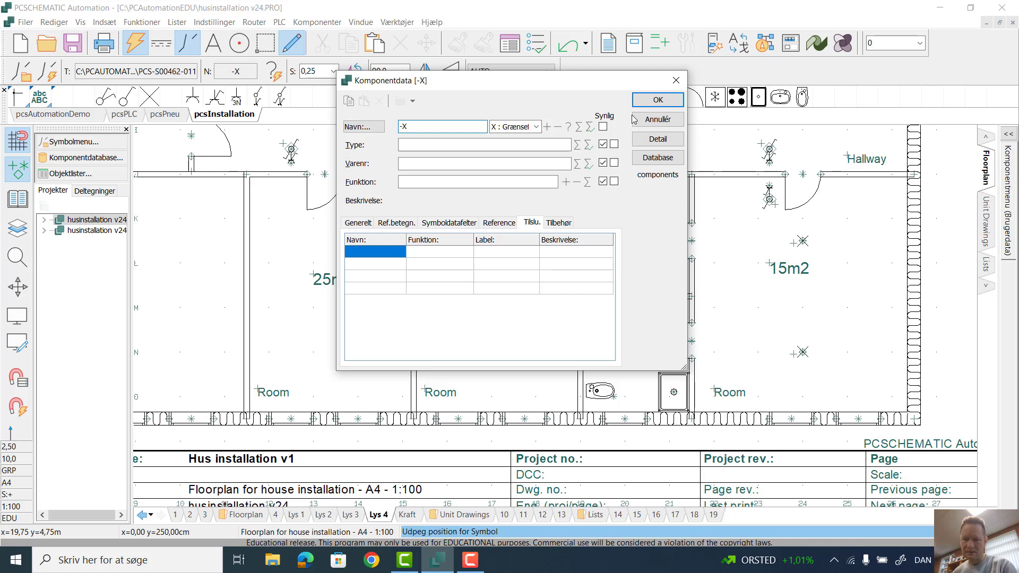
pyautogui.click(648, 102)
pyautogui.rightClick(876, 231)
pyautogui.press('Escape')
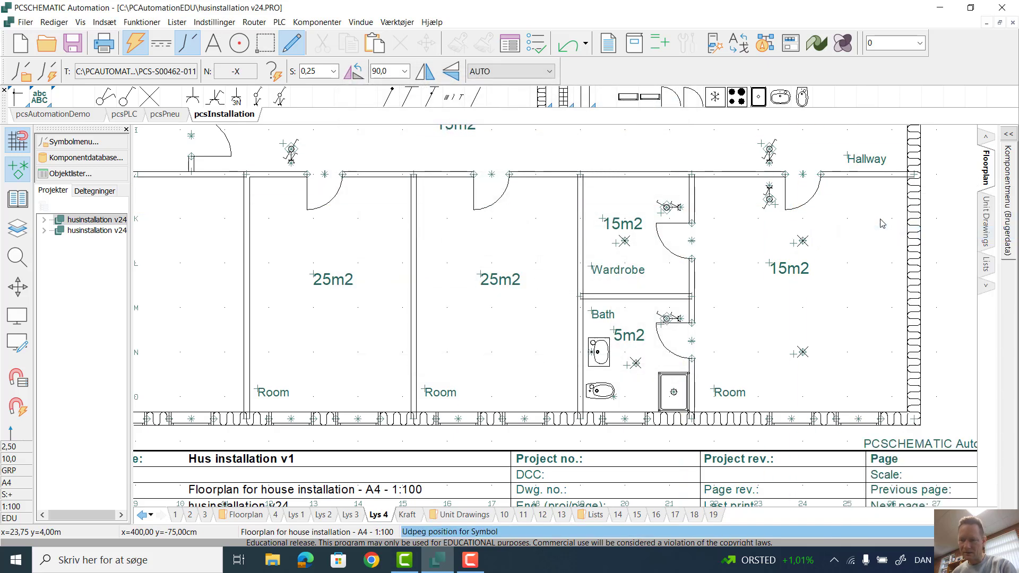
pyautogui.click(809, 269)
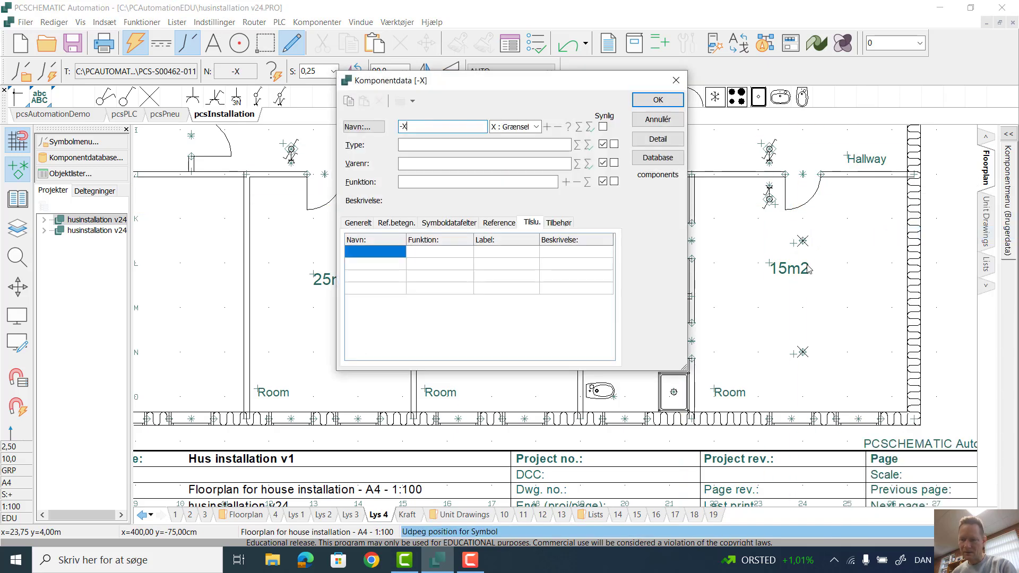
pyautogui.click(675, 80)
pyautogui.click(855, 237)
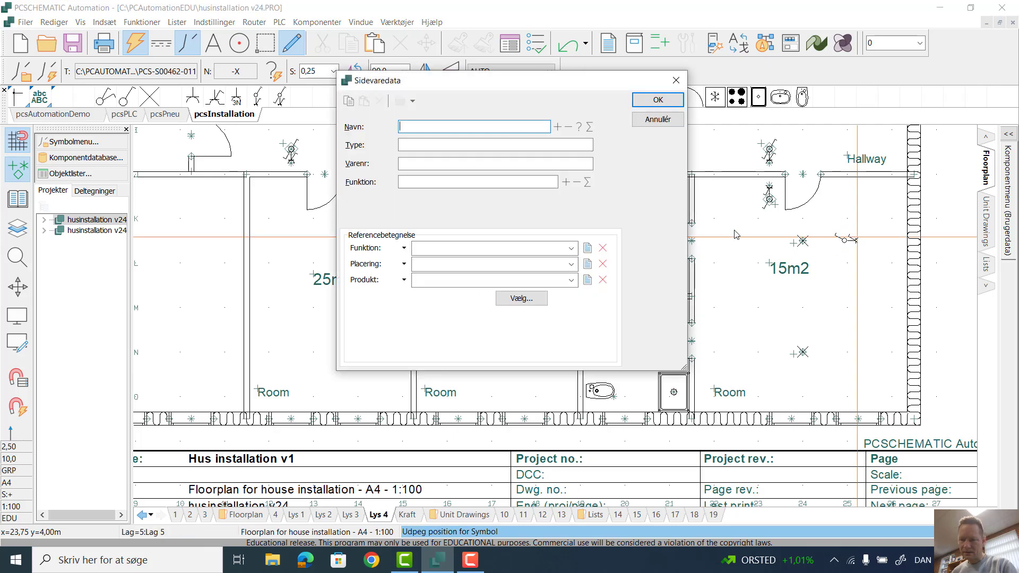
pyautogui.click(658, 99)
pyautogui.rightClick(870, 223)
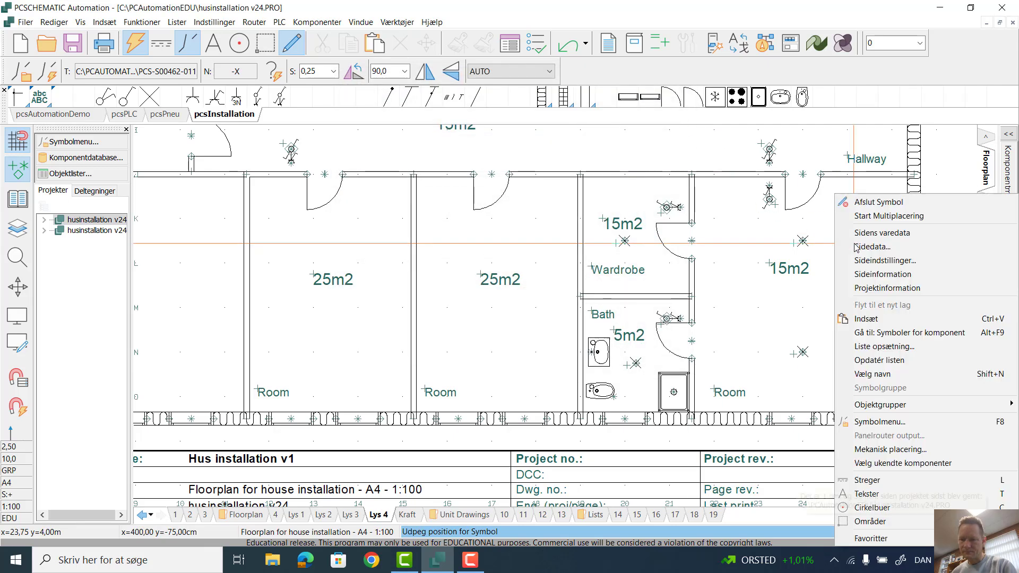
pyautogui.press('Escape')
pyautogui.doubleClick(863, 237)
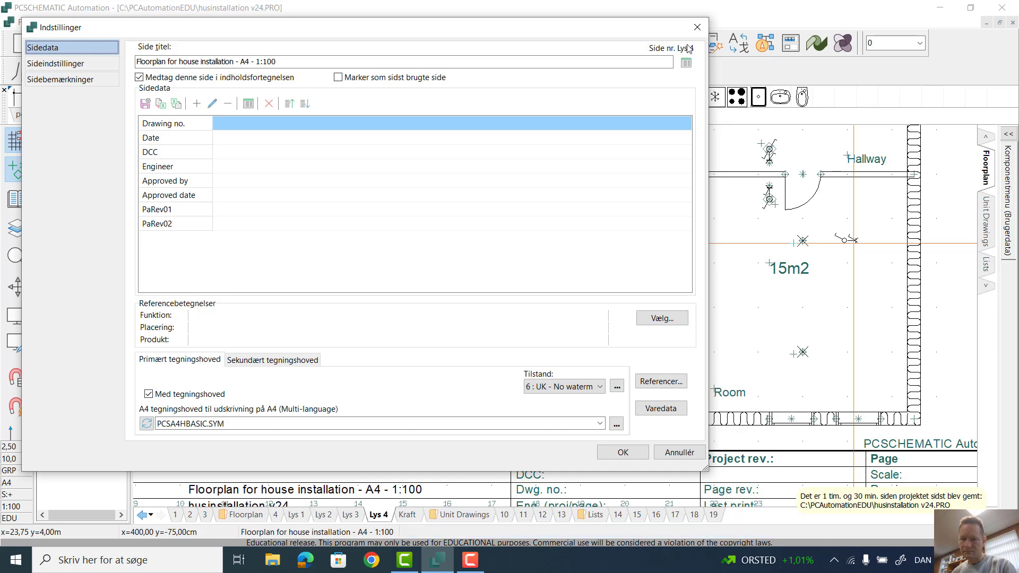
pyautogui.click(697, 30)
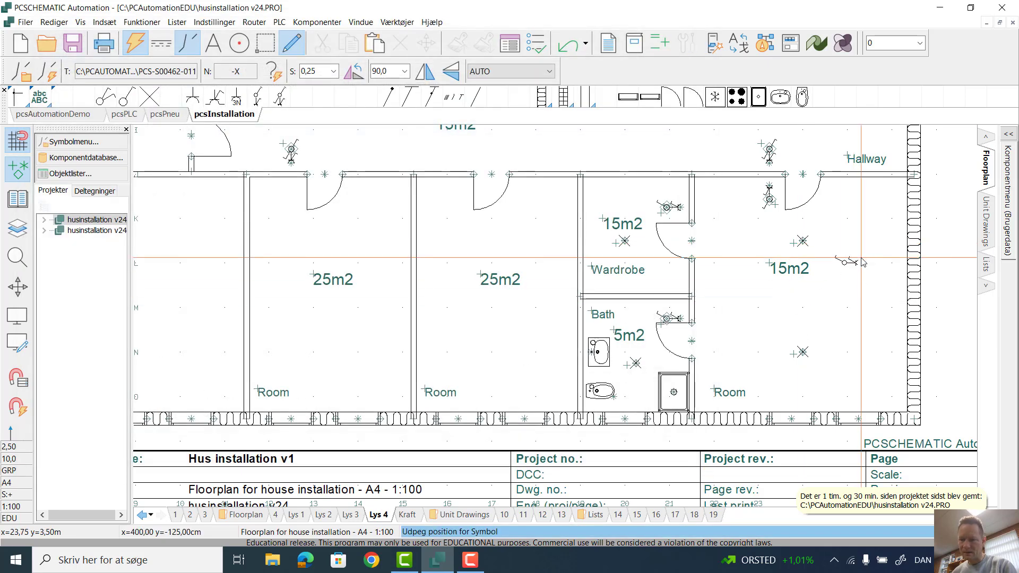
pyautogui.rightClick(874, 232)
pyautogui.click(876, 202)
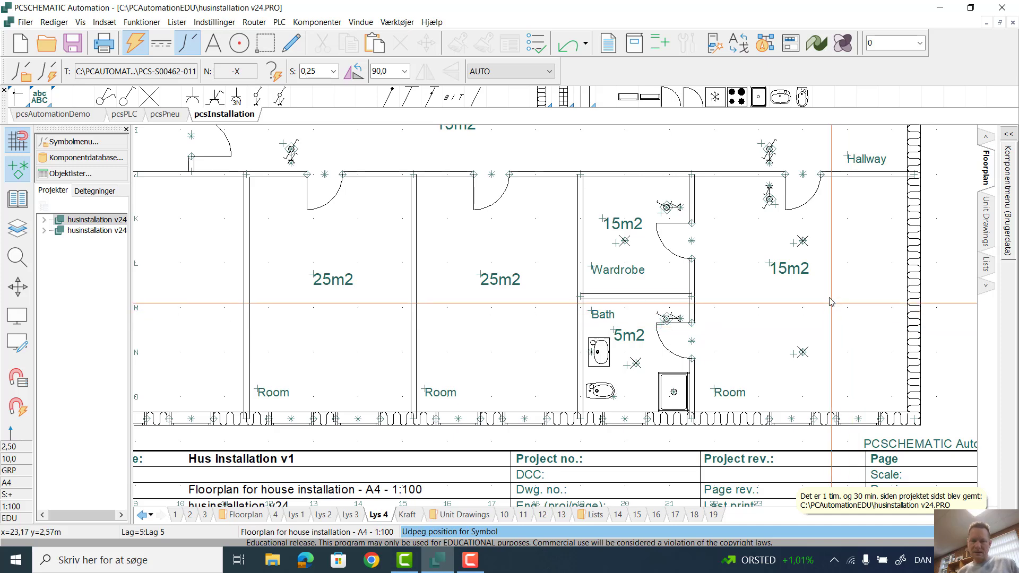
pyautogui.scroll(3, 331, 229)
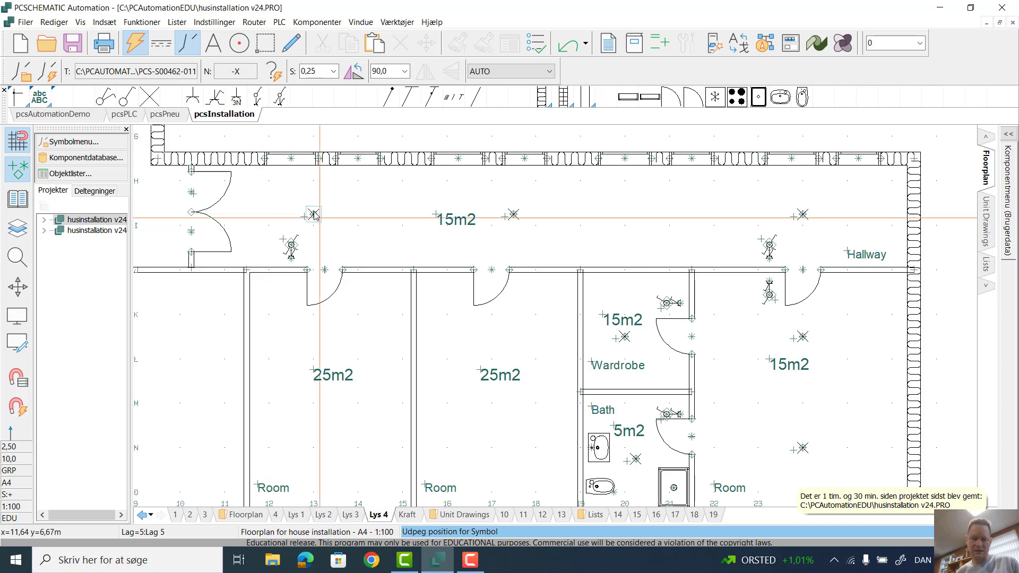
pyautogui.click(192, 98)
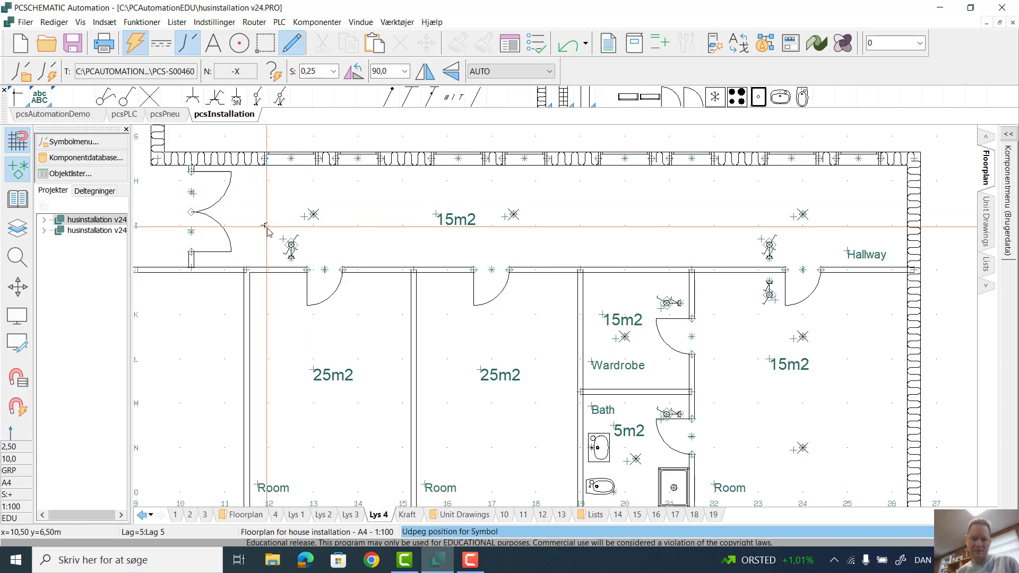
pyautogui.click(350, 254)
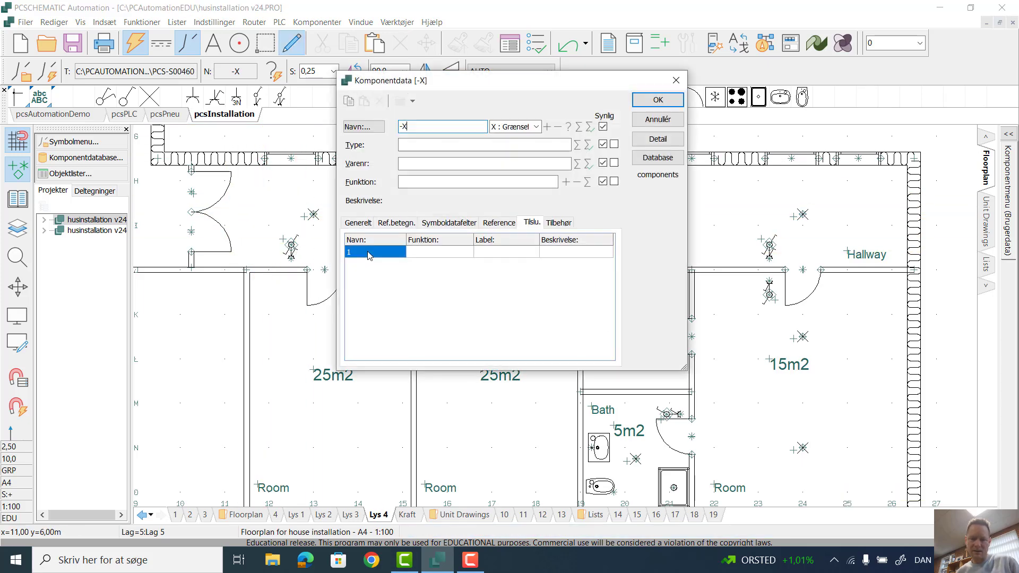
pyautogui.click(669, 79)
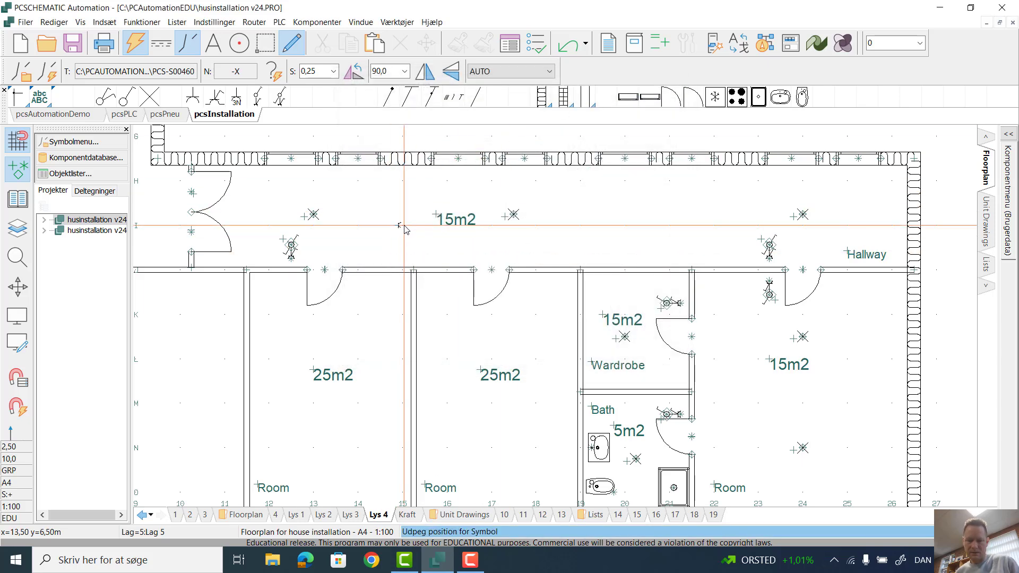
pyautogui.rightClick(404, 228)
pyautogui.click(440, 201)
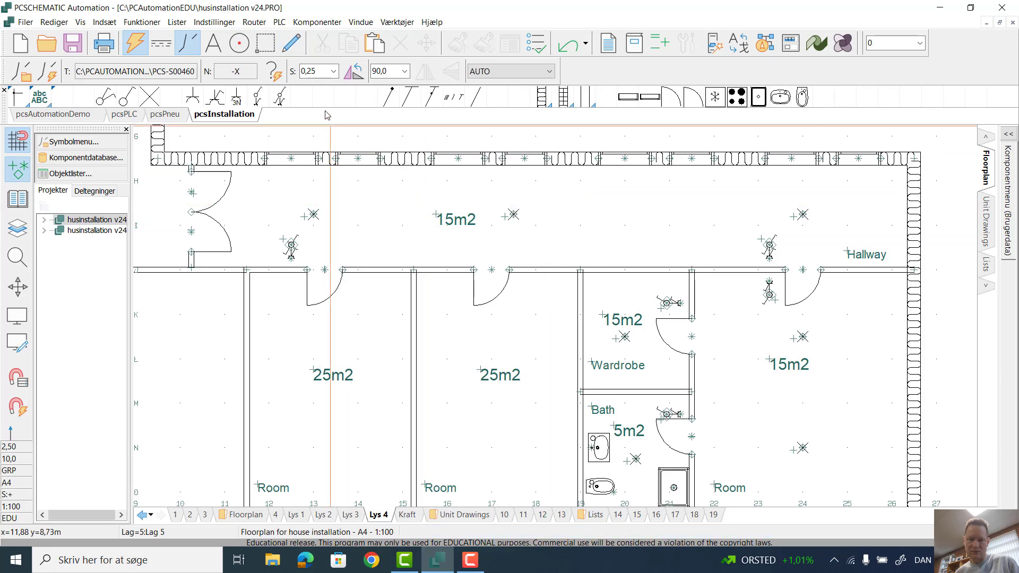
# - Set the PCS-S00460 socket symbol's scale to 0.5 and rotate it to 0° for placing in the hallway
pyautogui.click(333, 72)
pyautogui.click(310, 106)
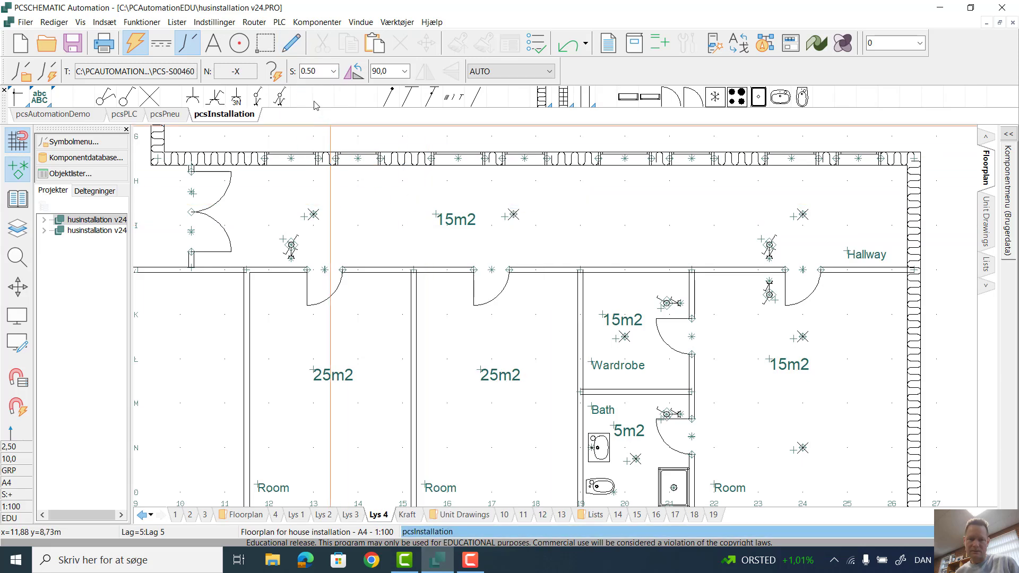
pyautogui.click(402, 247)
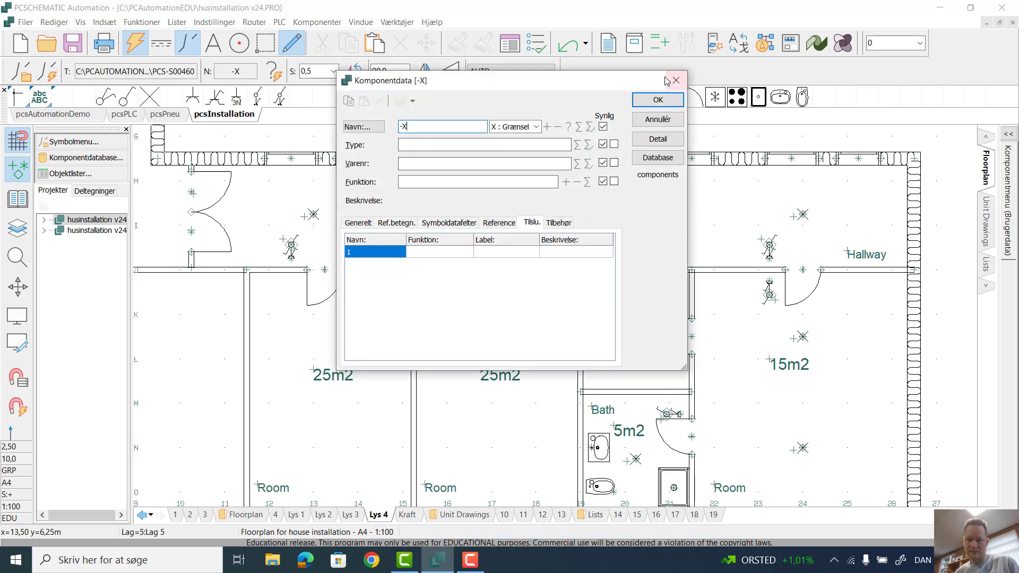
pyautogui.press('Return')
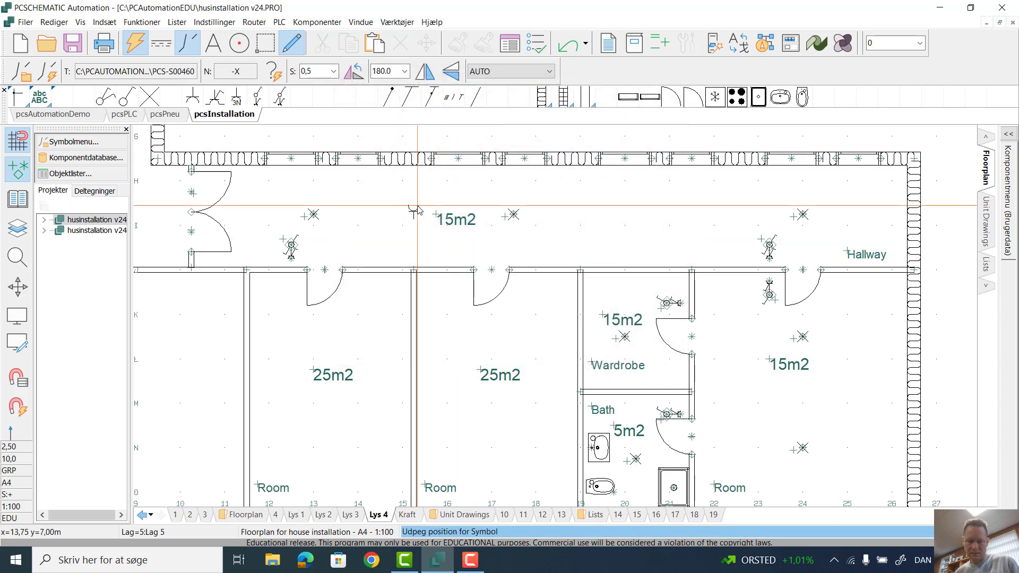
pyautogui.press('space')
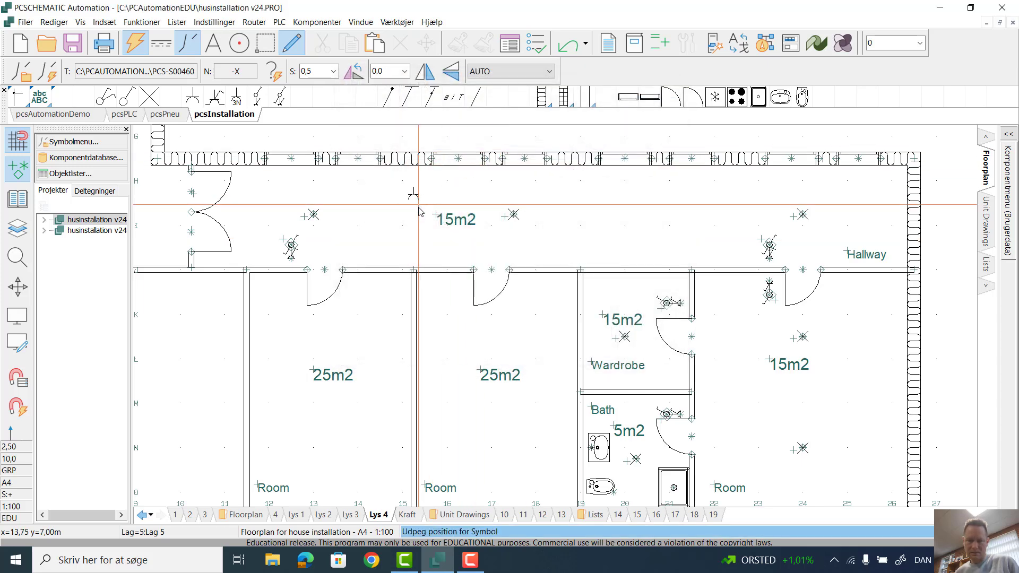
# - Place two PCS-S00460 sockets with hidden names side by side above the hallway wall, at x 16.25 and x 16.5 m, both y 5.75 m
pyautogui.click(531, 267)
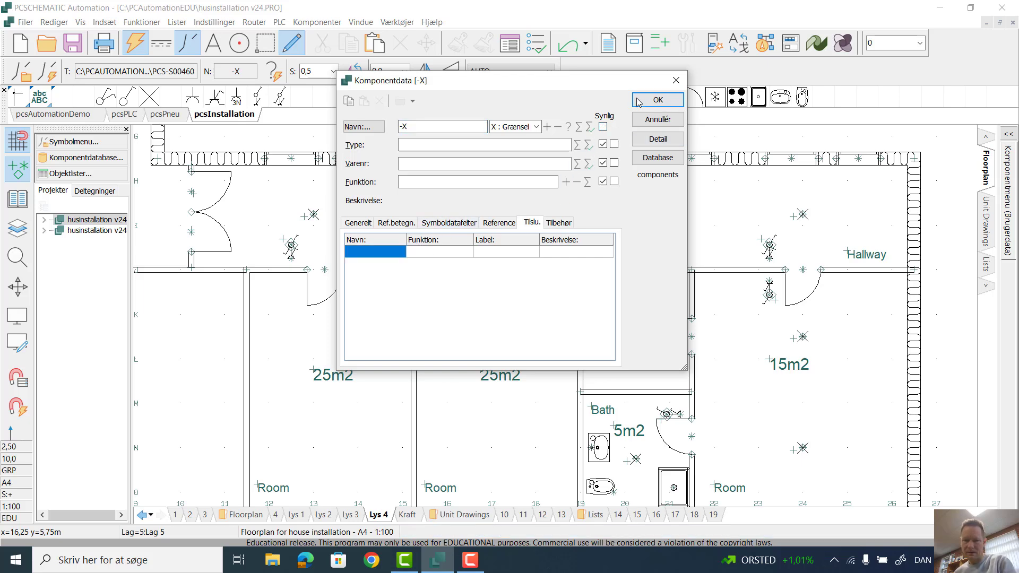
pyautogui.click(657, 100)
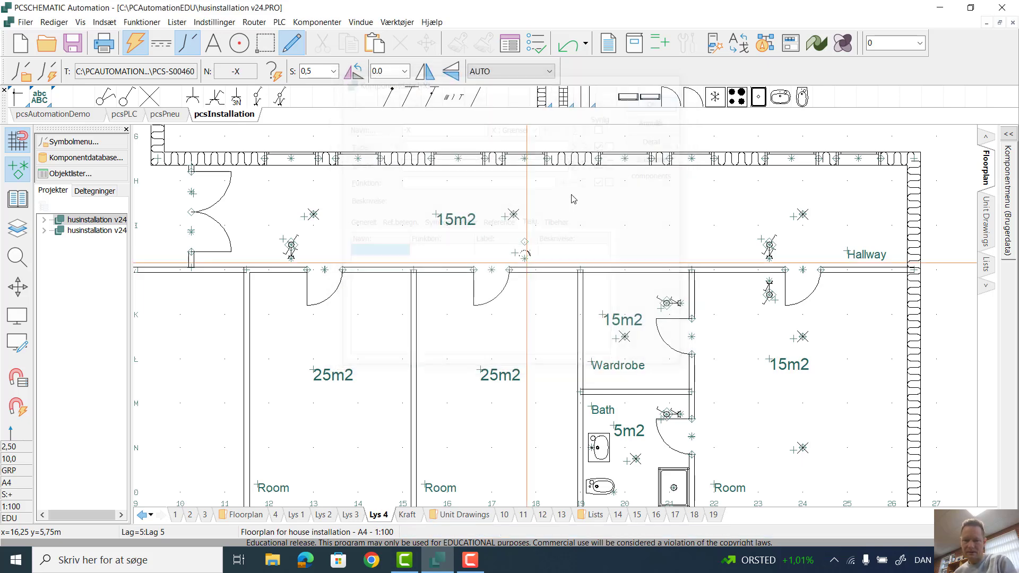
pyautogui.click(545, 259)
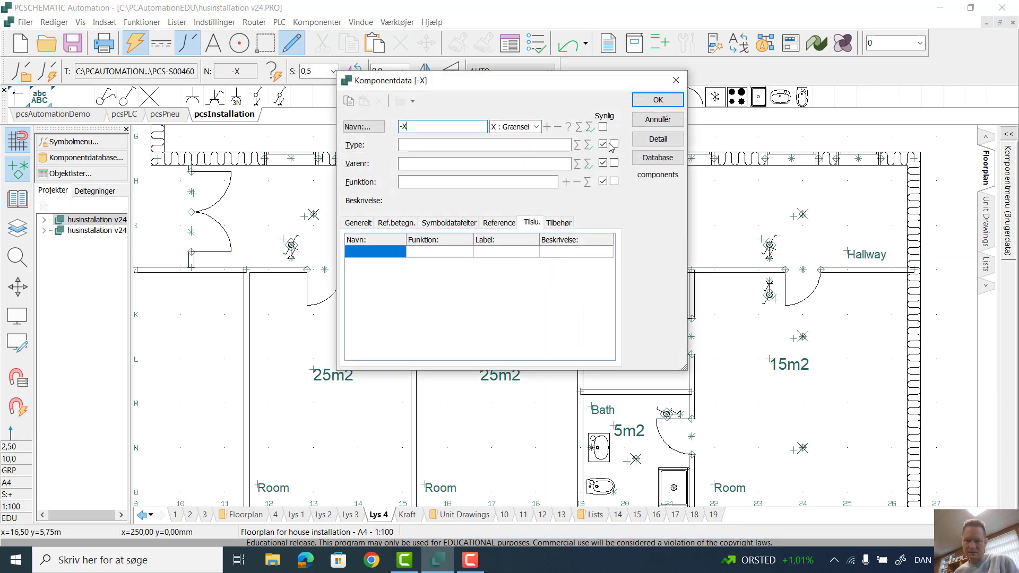
pyautogui.click(639, 101)
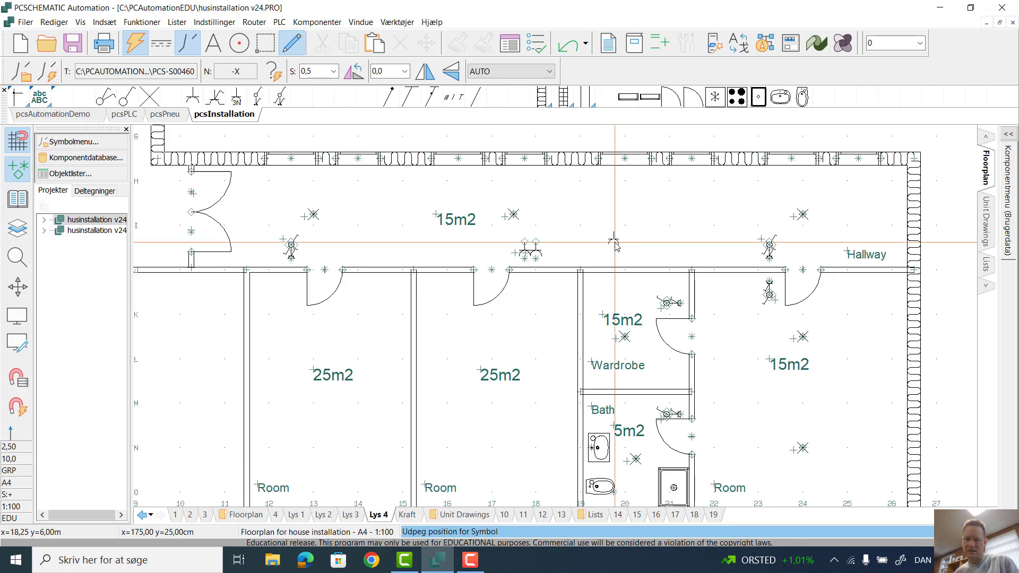
# - Place PCS-S00460 sockets in the 15 m2 Room: two rotated 90° at x 24.5, y 4.5 and 4 m, one unrotated at x 20.5, y 0.5 m
pyautogui.scroll(-3, 828, 335)
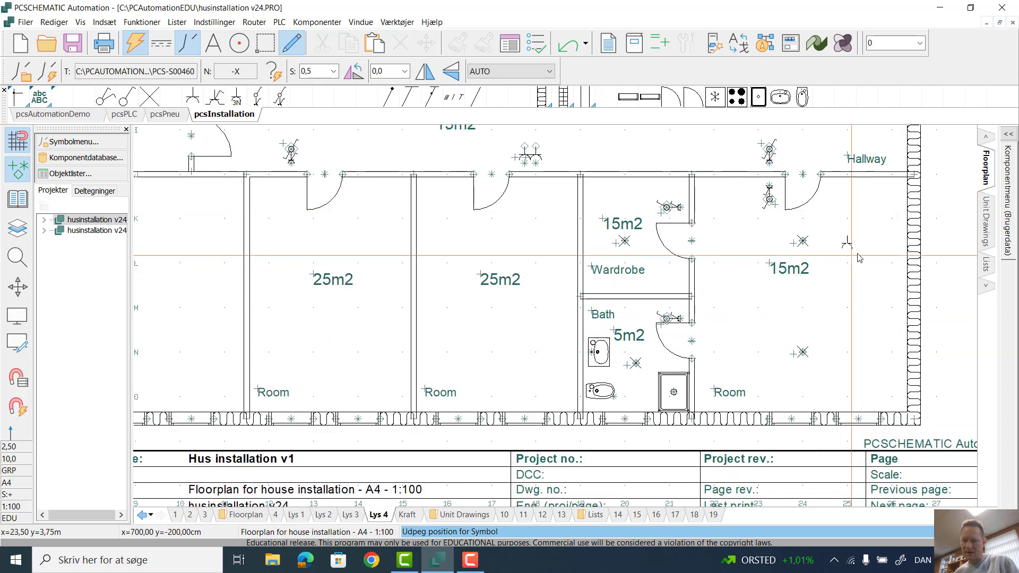
pyautogui.press('space')
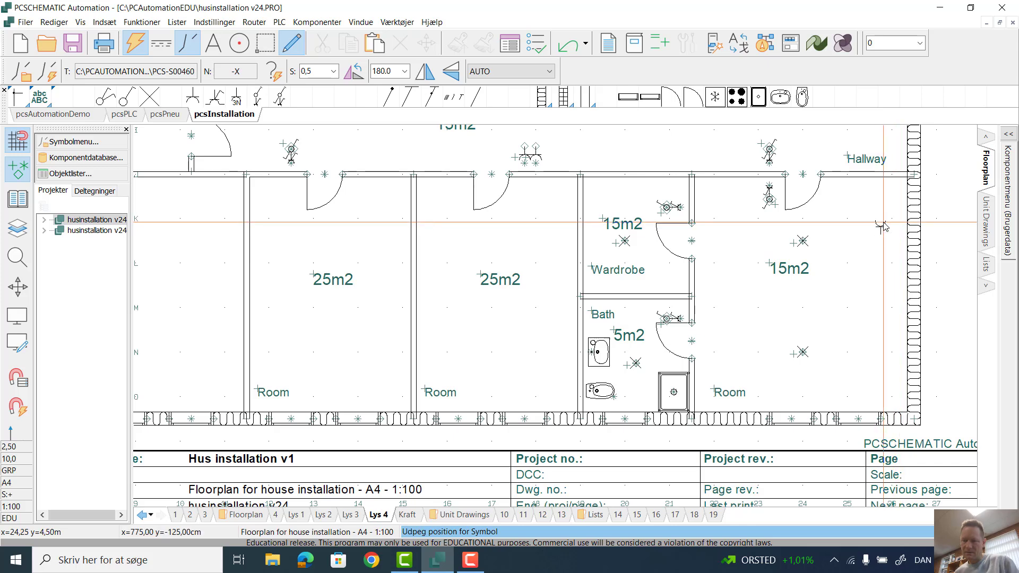
pyautogui.press('space')
pyautogui.press('space')
pyautogui.press('space')
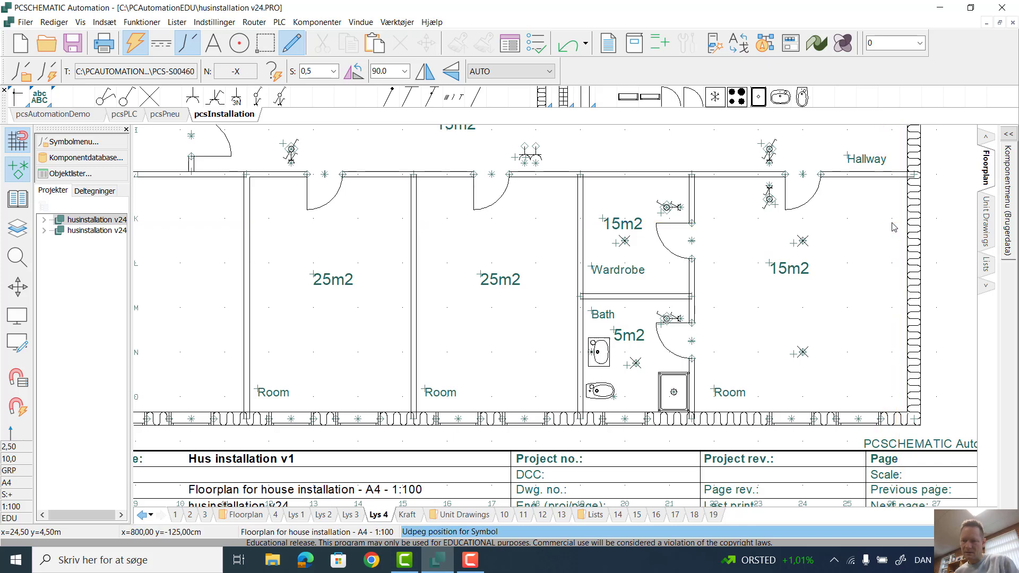
pyautogui.click(850, 226)
pyautogui.click(648, 100)
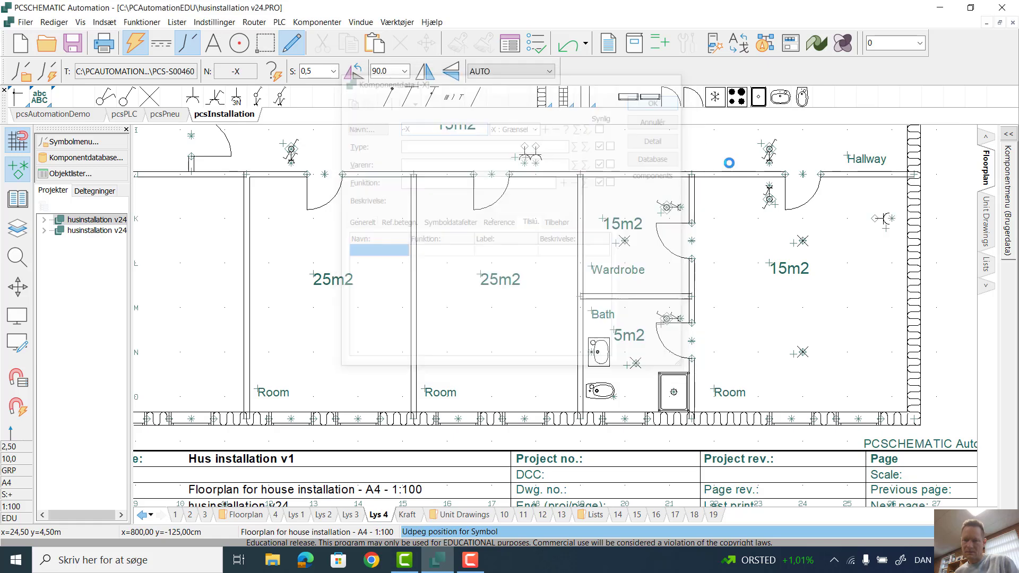
pyautogui.click(887, 247)
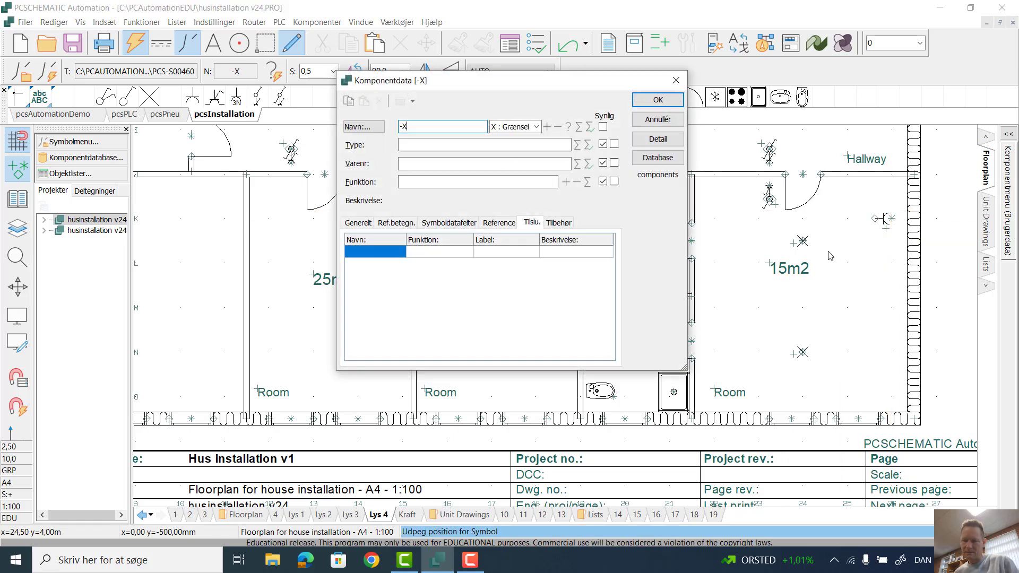
pyautogui.click(650, 102)
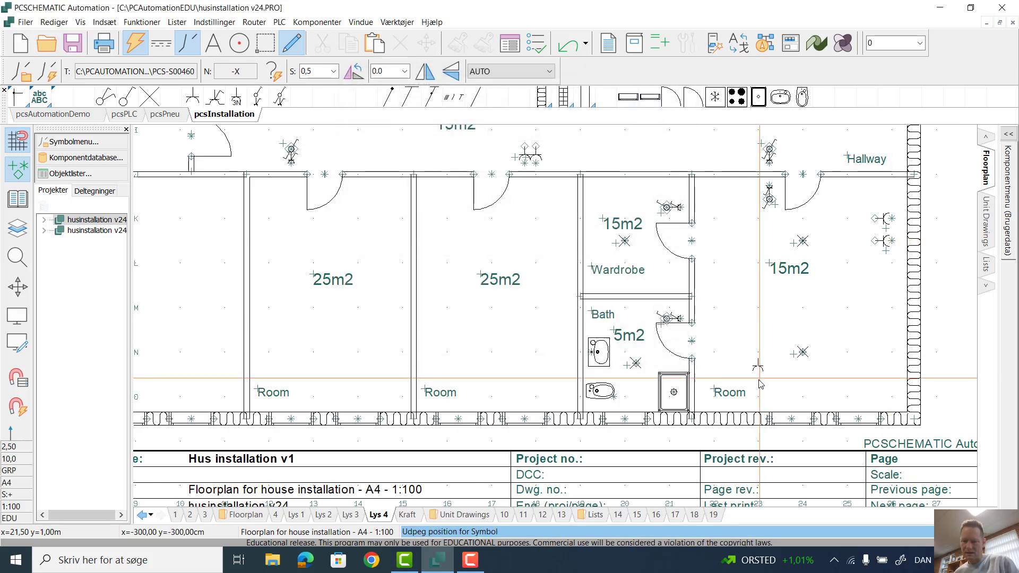
pyautogui.click(720, 406)
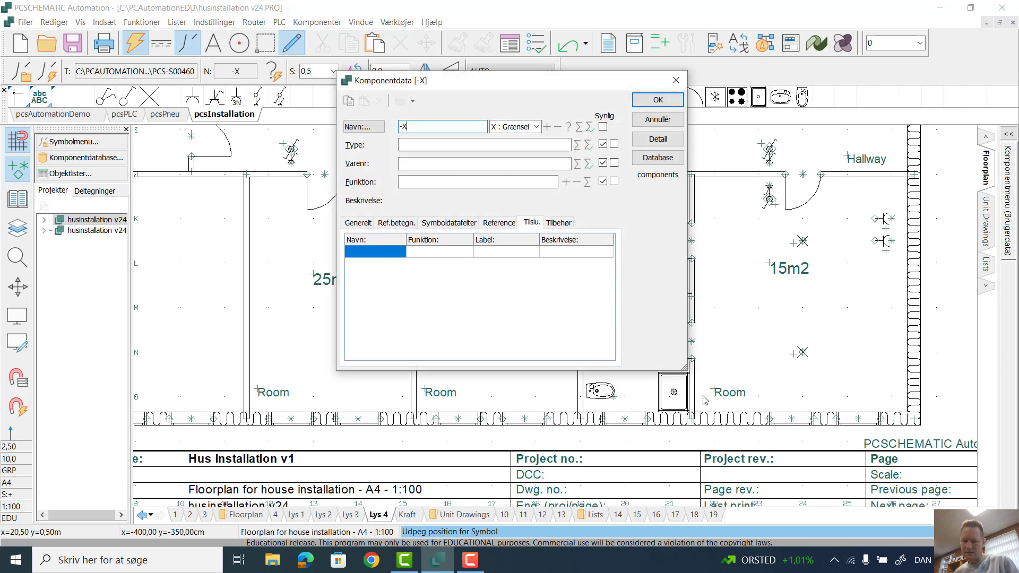
pyautogui.click(658, 101)
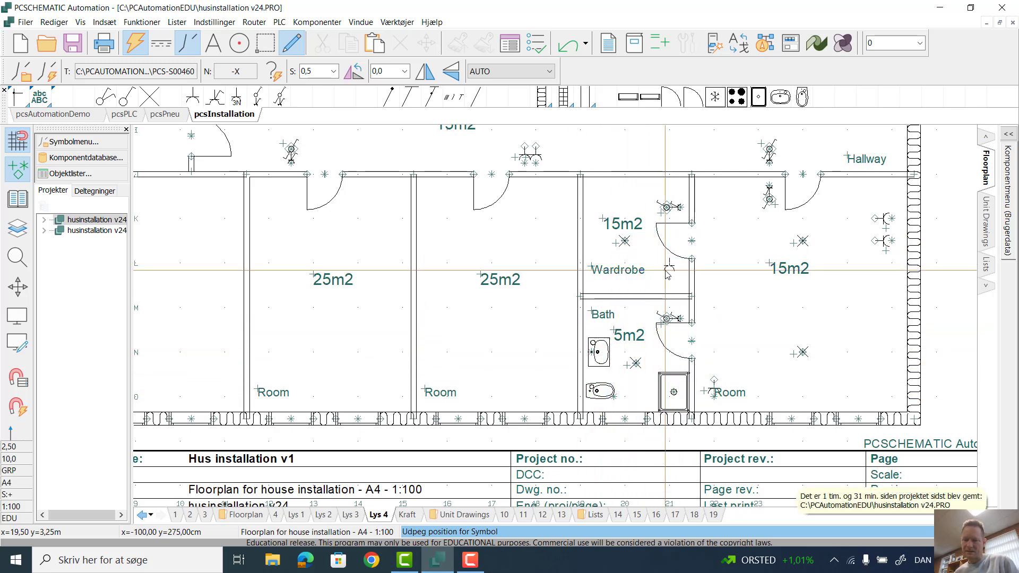
# - Place two PCS-S00460 sockets rotated 270° along the wardrobe's outer side wall, at x 17.75 m, y 3 and y 3.5 m
pyautogui.press('space')
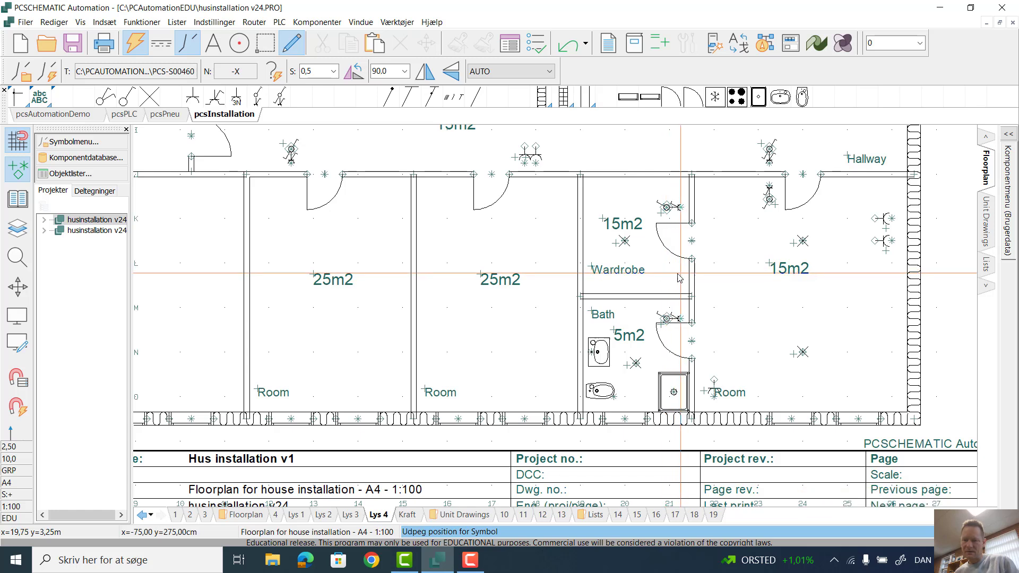
pyautogui.press('space')
pyautogui.press('space')
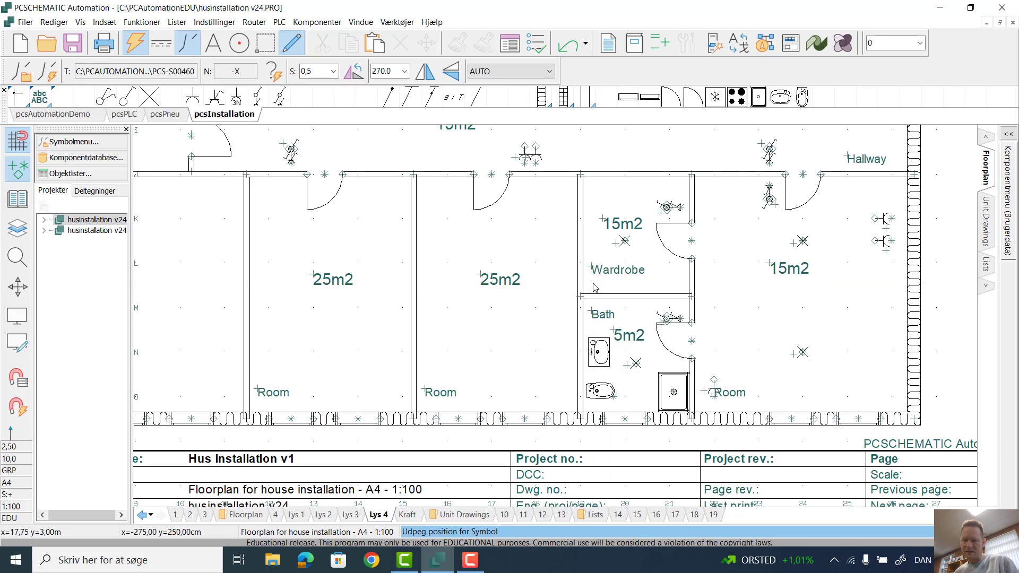
pyautogui.click(595, 287)
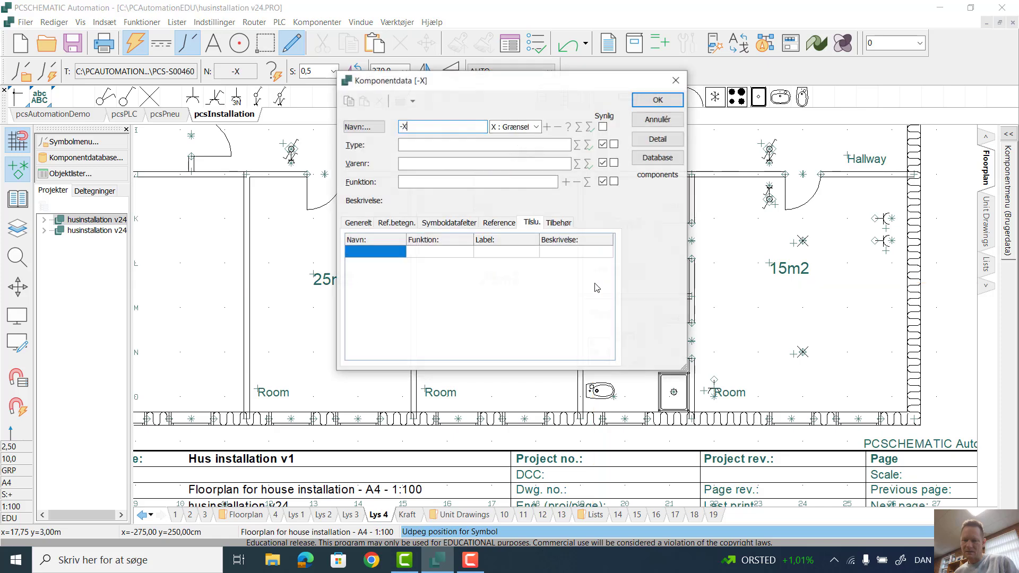
pyautogui.click(658, 100)
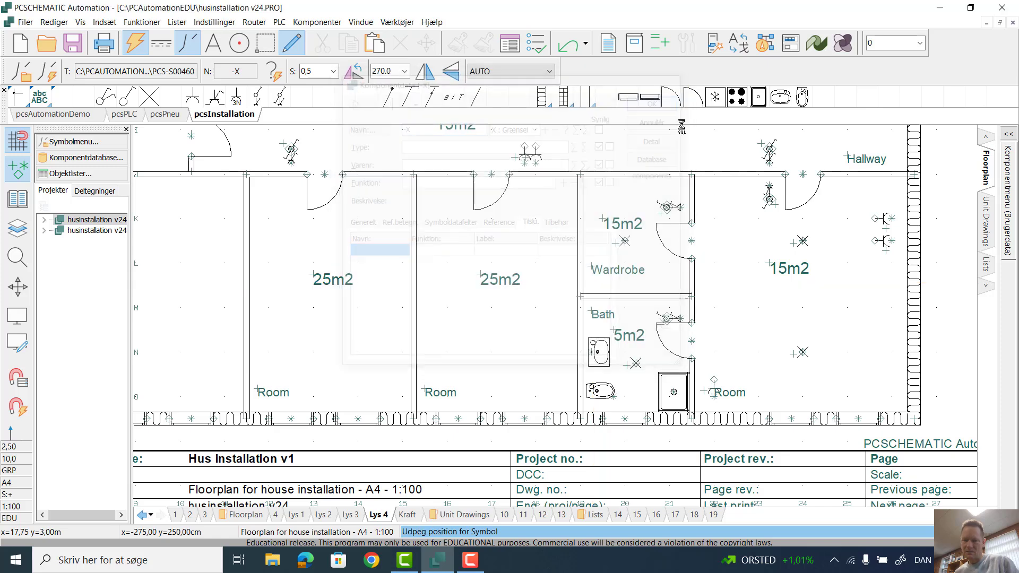
pyautogui.click(593, 264)
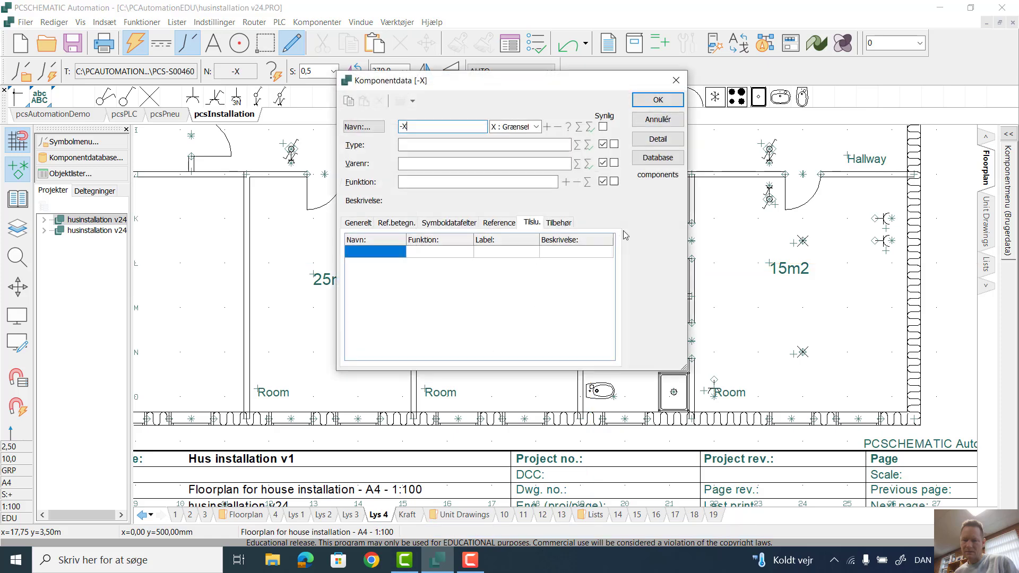
pyautogui.click(667, 104)
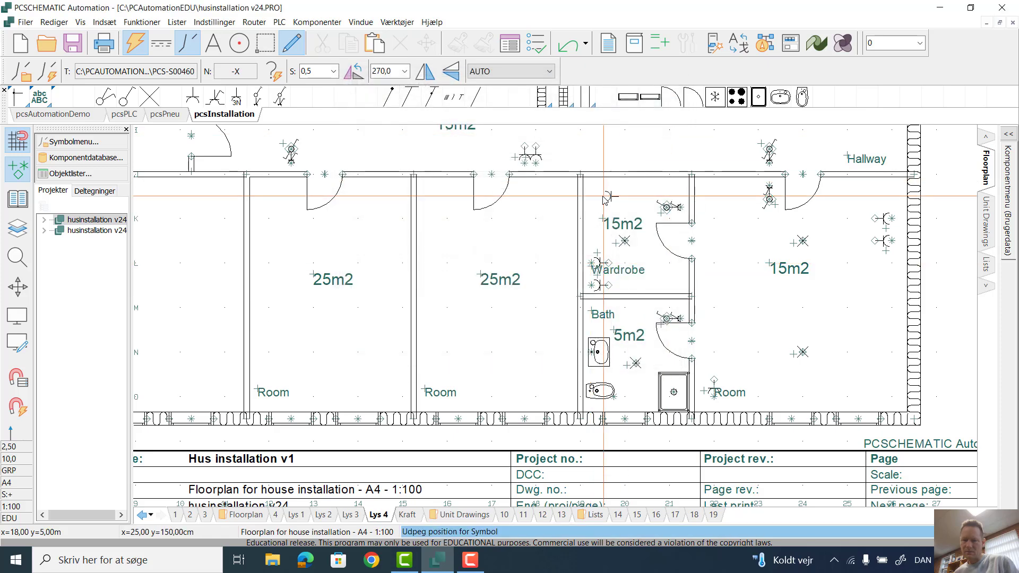
# - Place one PCS-S00460 socket rotated 180° in the wardrobe at x 18, y 5.25 m, and finish placing that symbol
pyautogui.press('space')
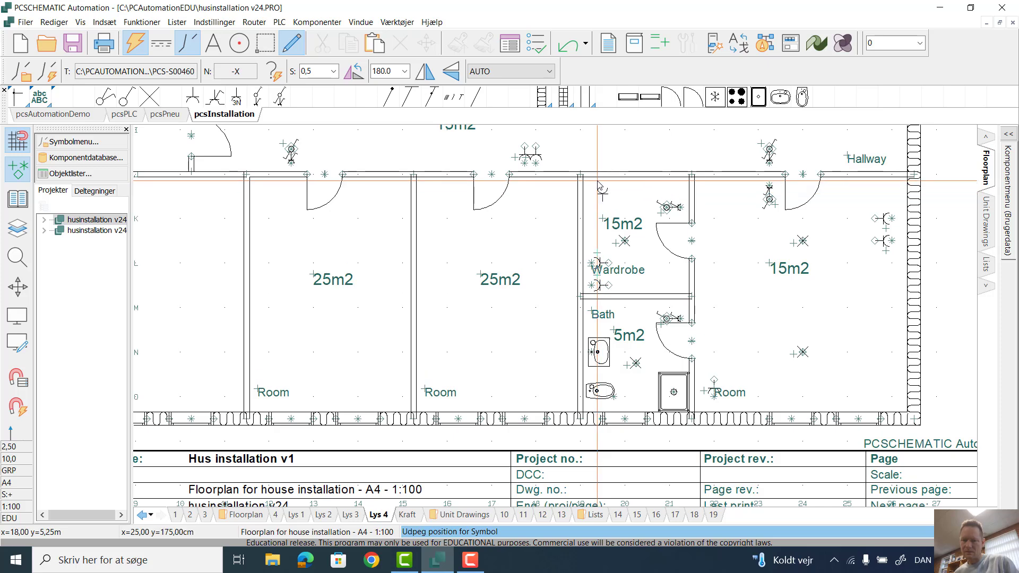
pyautogui.click(627, 198)
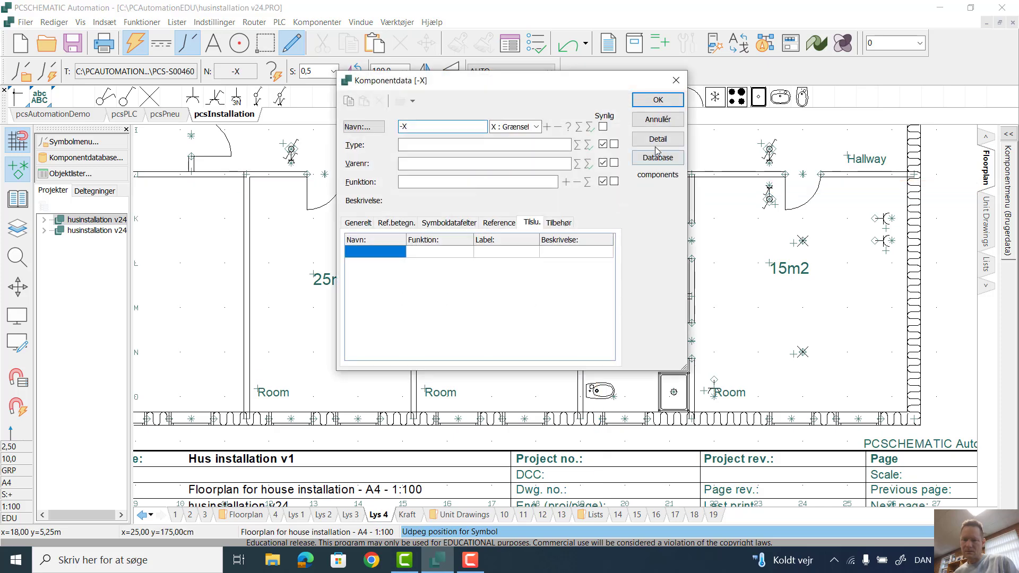
pyautogui.click(654, 100)
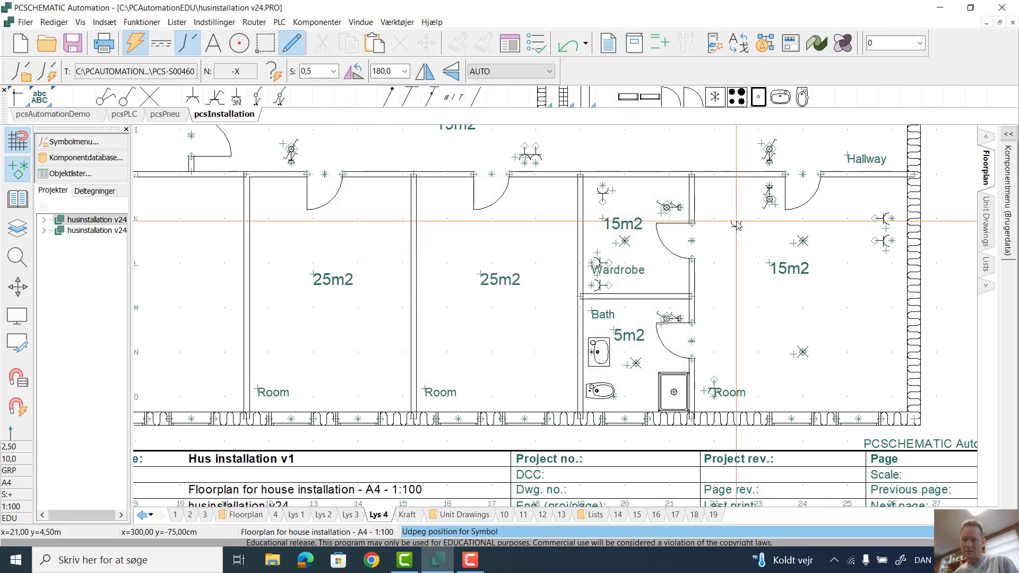
pyautogui.rightClick(740, 197)
pyautogui.click(804, 203)
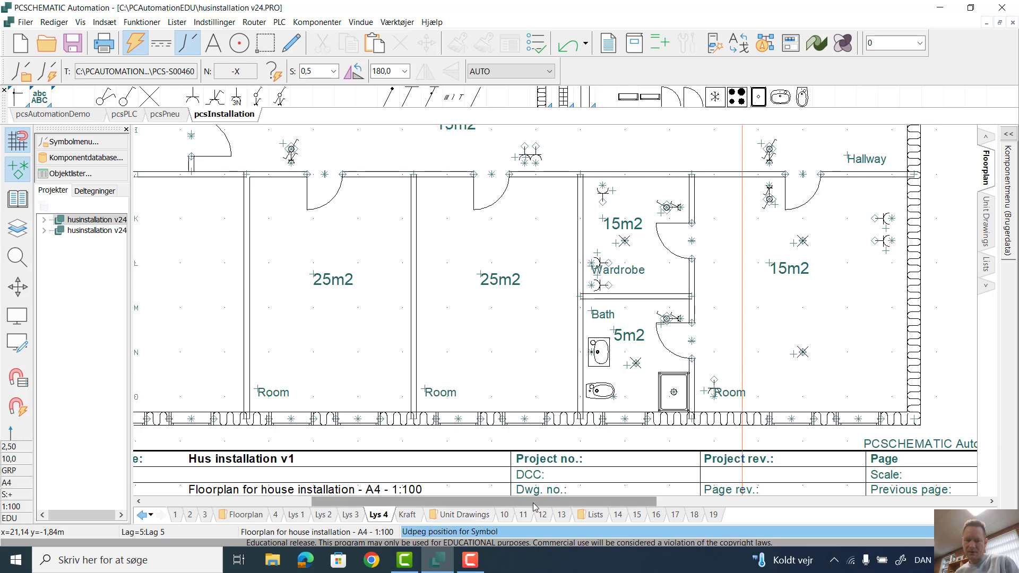
# - Bring the kitchen, hall and 10 m2 bath area of the Lys 4 floor plan into view
pyautogui.moveTo(535, 501); pyautogui.dragTo(335, 483)
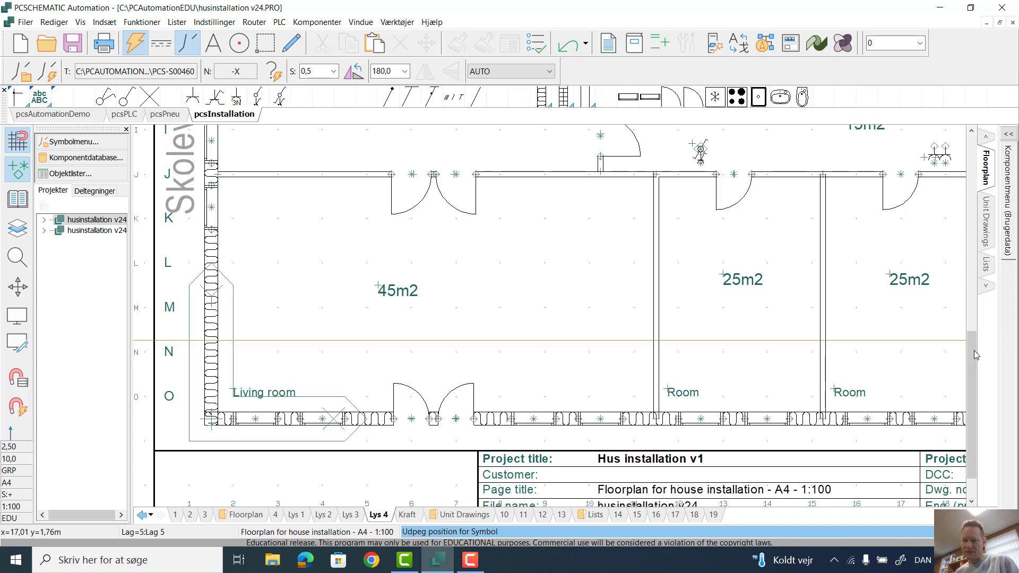
pyautogui.moveTo(975, 351); pyautogui.dragTo(971, 214)
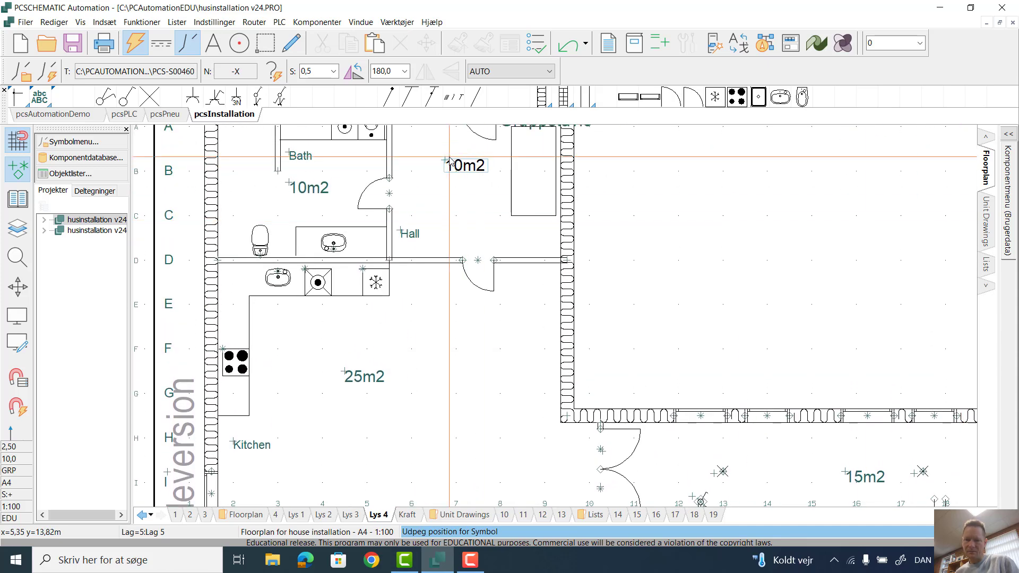